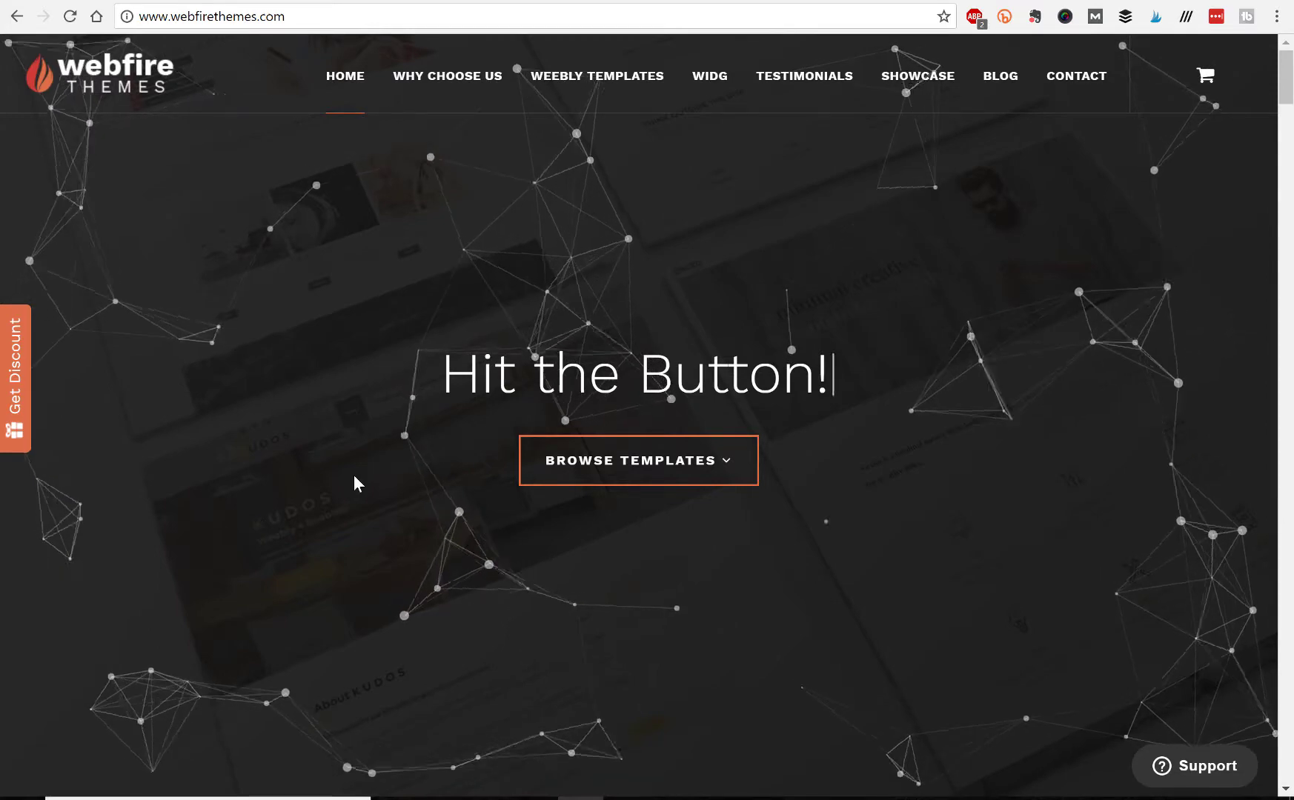
- Scroll the Webfire Themes homepage down to the footer's Navigation and Weebly Templates links and copyright line
{"action": "scroll", "coordinate": [312, 495], "scroll_direction": "down", "scroll_amount": 1}
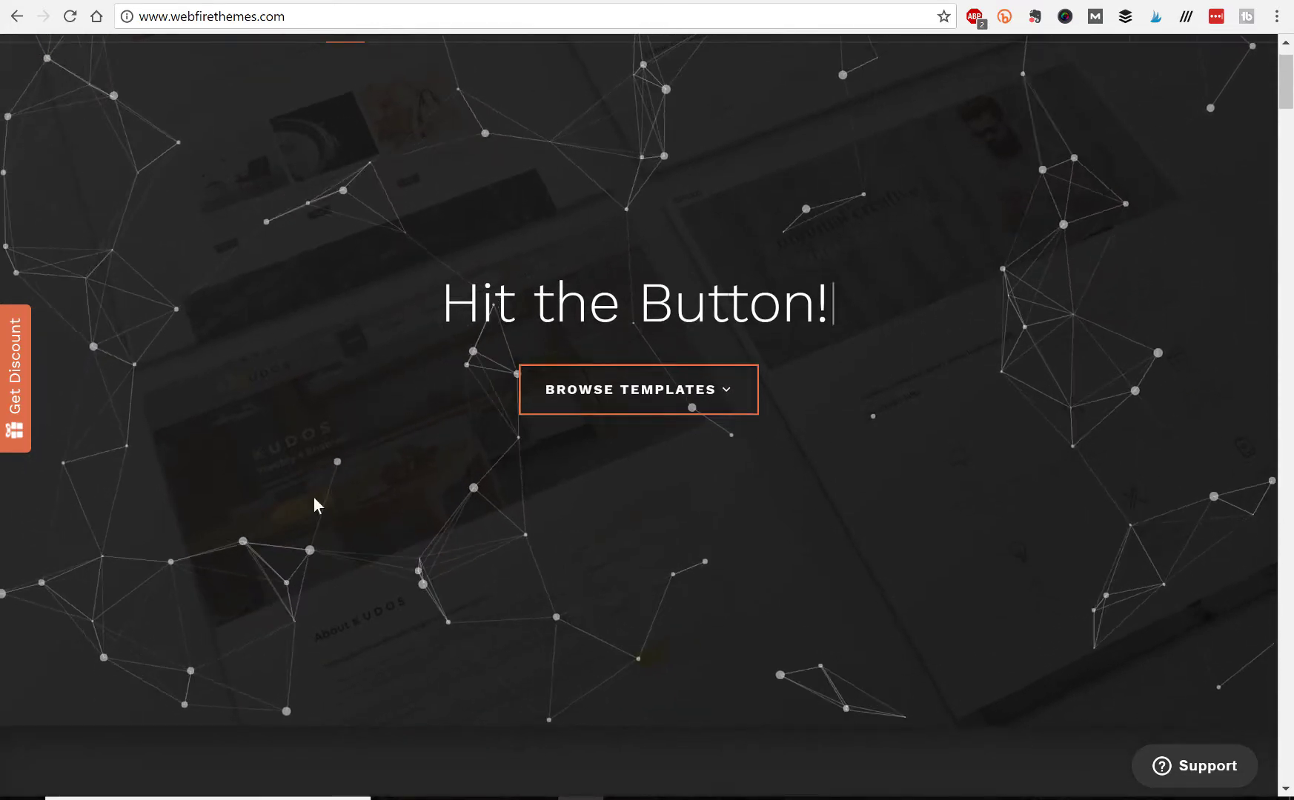
{"action": "scroll", "coordinate": [310, 501], "scroll_direction": "down", "scroll_amount": 4}
{"action": "scroll", "coordinate": [355, 433], "scroll_direction": "down", "scroll_amount": 7}
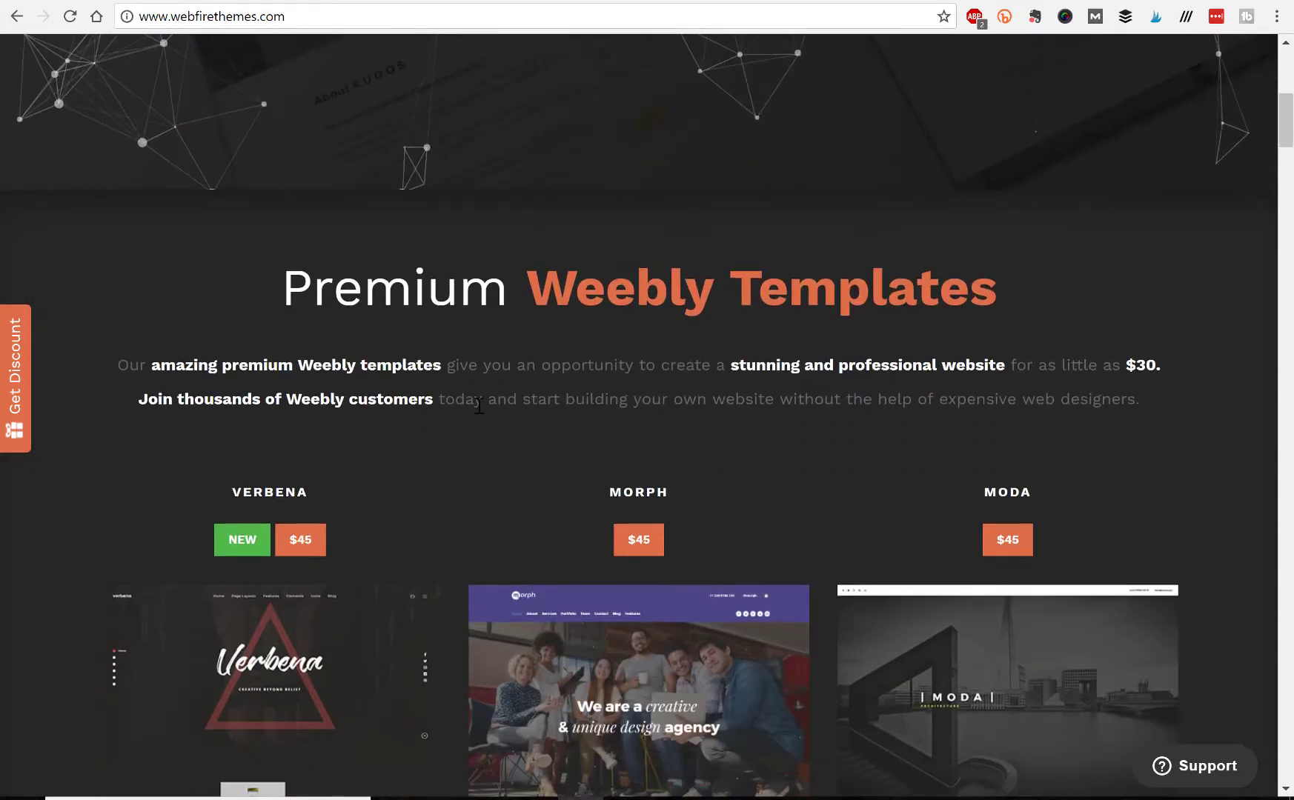
{"action": "scroll", "coordinate": [450, 524], "scroll_direction": "down", "scroll_amount": 2}
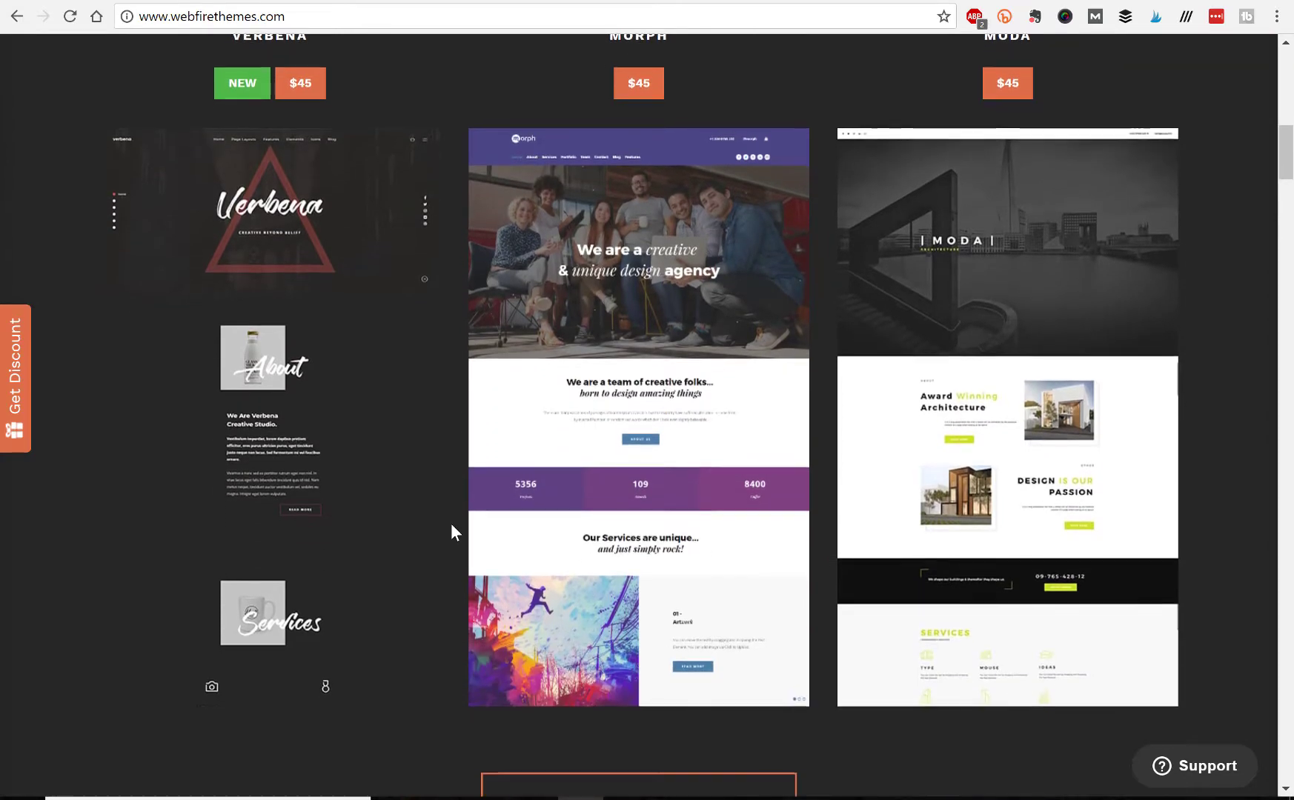
{"action": "scroll", "coordinate": [450, 524], "scroll_direction": "down", "scroll_amount": 8}
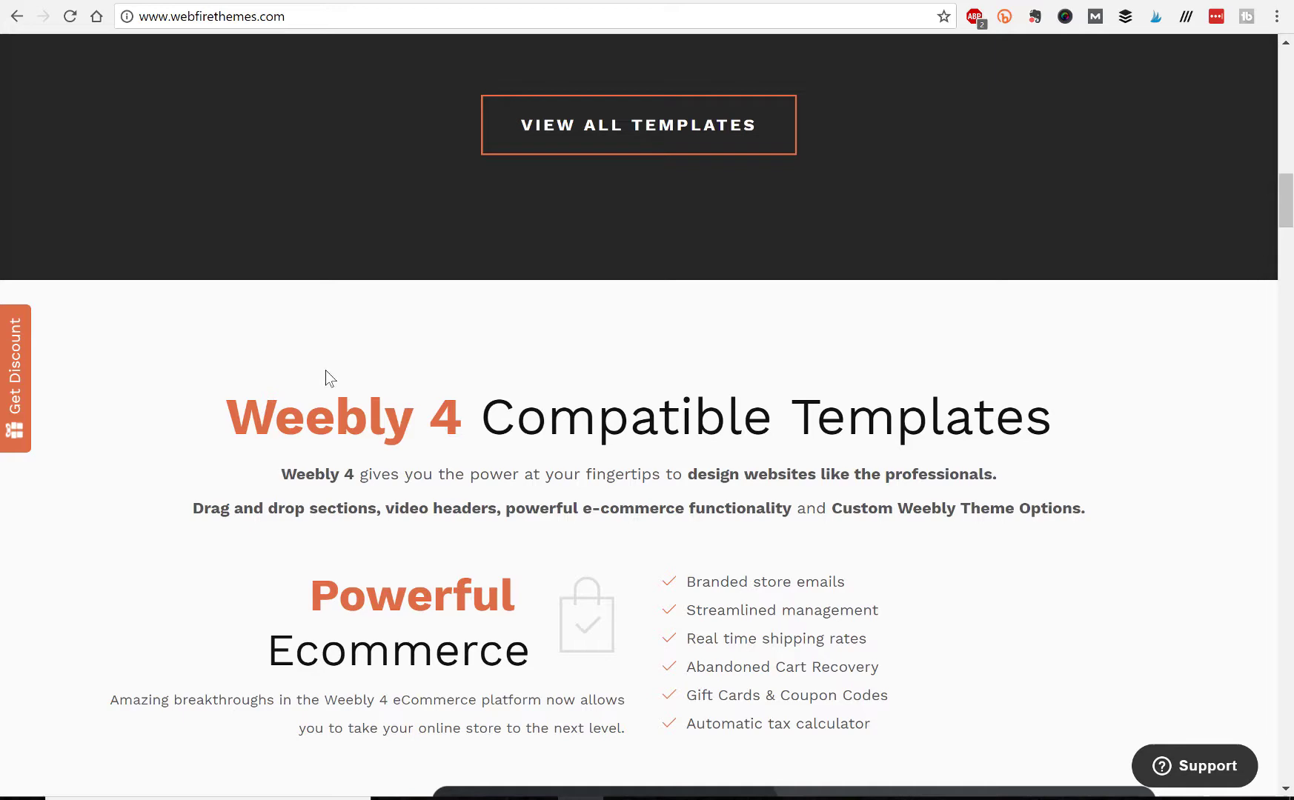
{"action": "scroll", "coordinate": [326, 375], "scroll_direction": "down", "scroll_amount": 2}
{"action": "scroll", "coordinate": [343, 388], "scroll_direction": "down", "scroll_amount": 3}
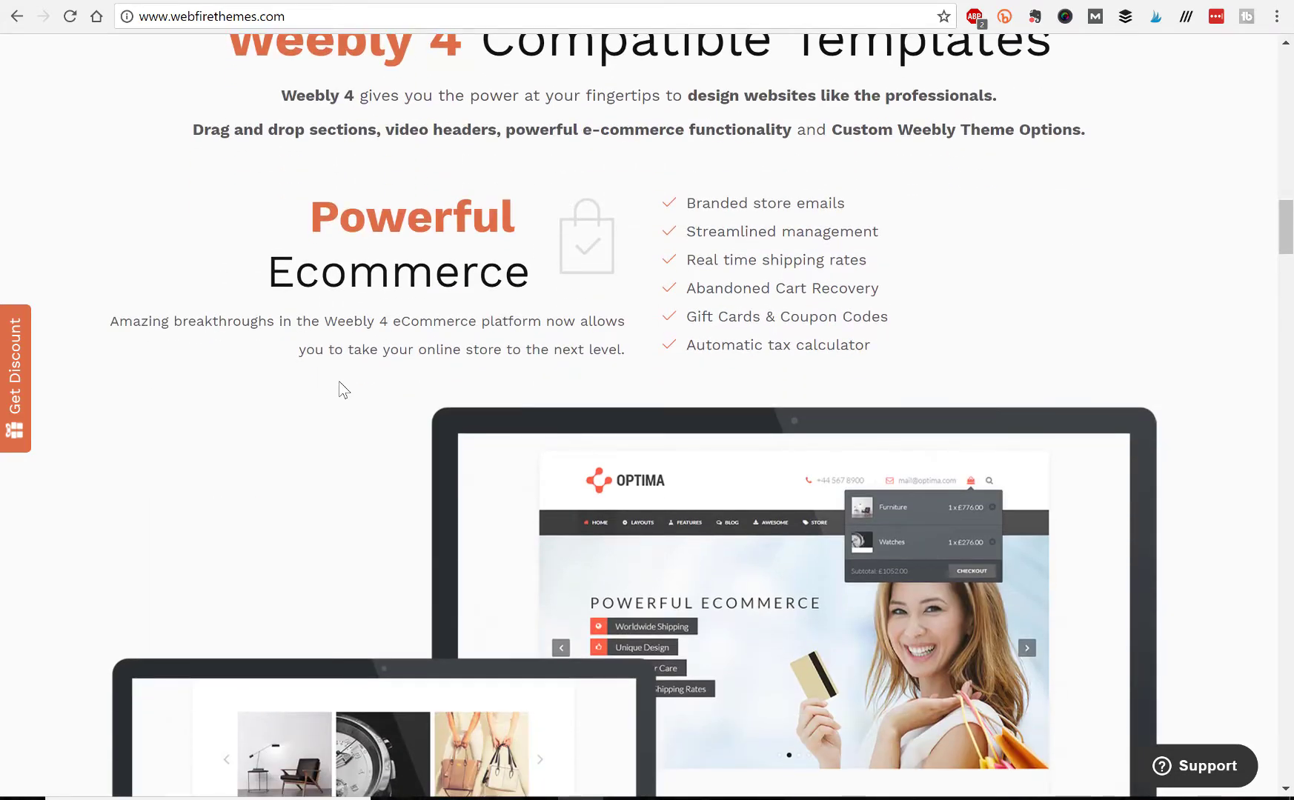
{"action": "scroll", "coordinate": [342, 388], "scroll_direction": "down", "scroll_amount": 3}
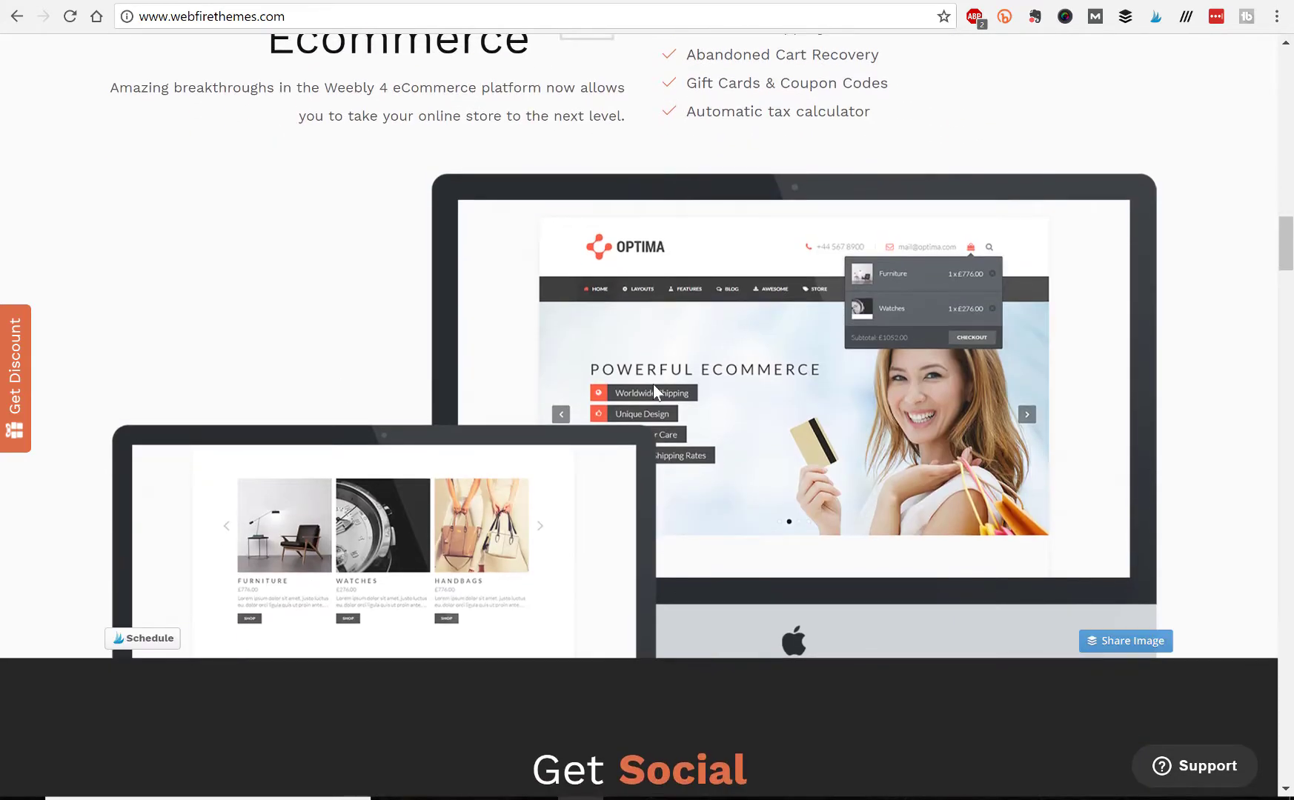
{"action": "scroll", "coordinate": [428, 429], "scroll_direction": "down", "scroll_amount": 3}
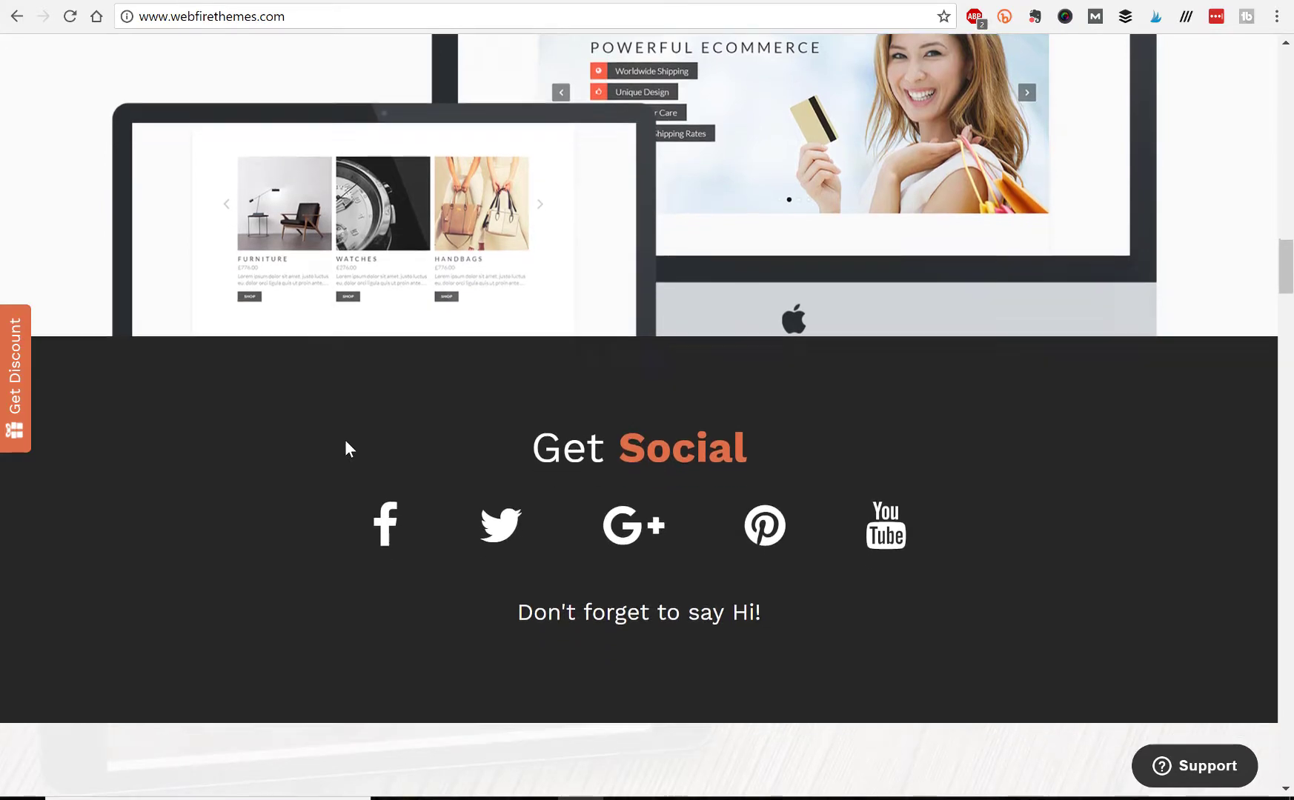
{"action": "scroll", "coordinate": [577, 464], "scroll_direction": "down", "scroll_amount": 2}
{"action": "scroll", "coordinate": [577, 461], "scroll_direction": "down", "scroll_amount": 3}
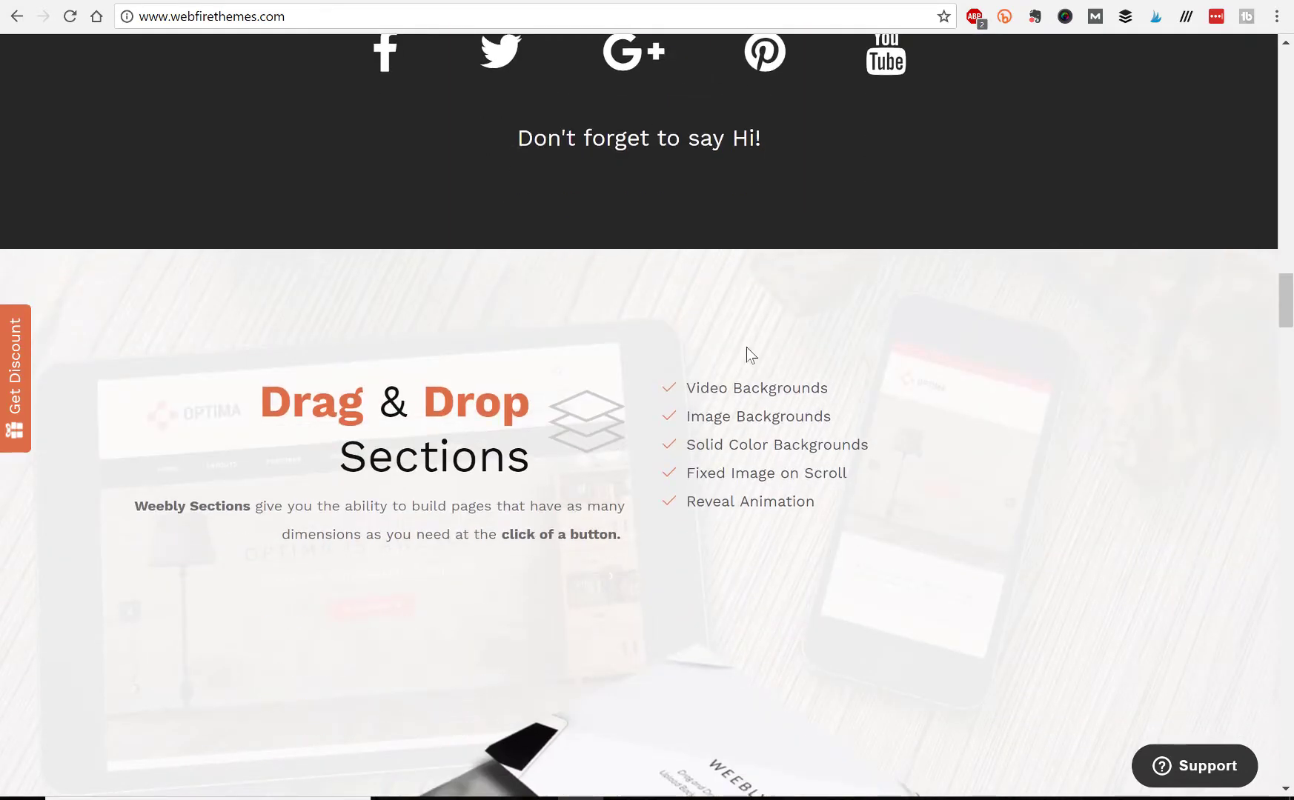
{"action": "scroll", "coordinate": [746, 347], "scroll_direction": "down", "scroll_amount": 2}
{"action": "scroll", "coordinate": [871, 318], "scroll_direction": "down", "scroll_amount": 3}
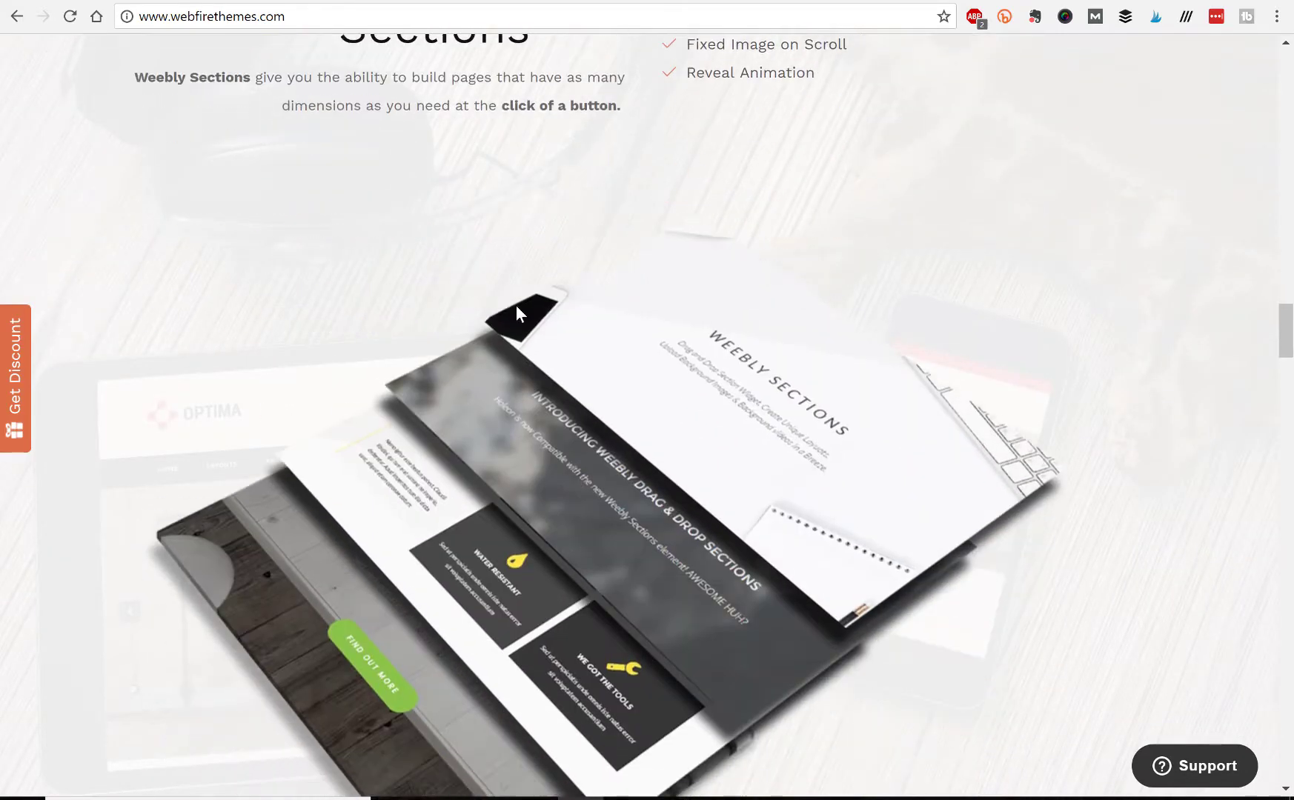
{"action": "scroll", "coordinate": [447, 535], "scroll_direction": "down", "scroll_amount": 9}
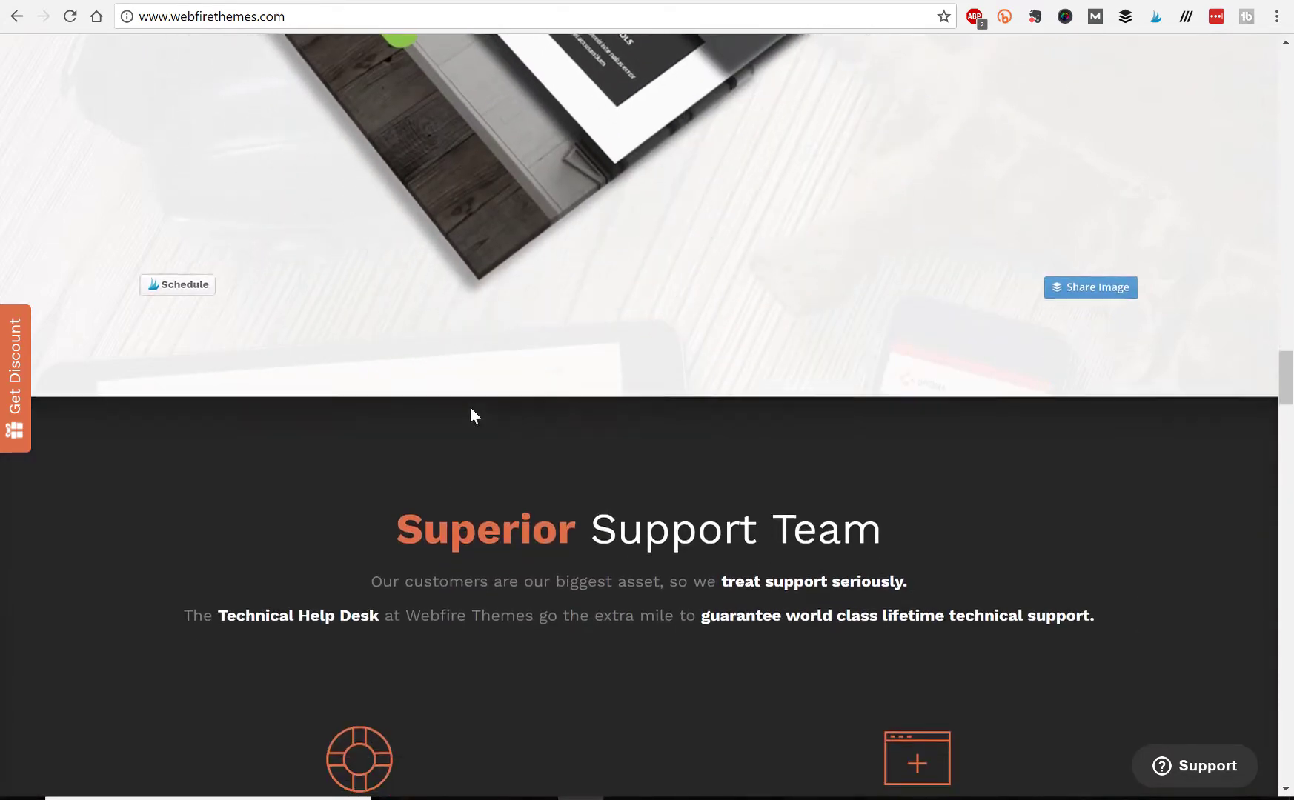
{"action": "scroll", "coordinate": [561, 352], "scroll_direction": "down", "scroll_amount": 6}
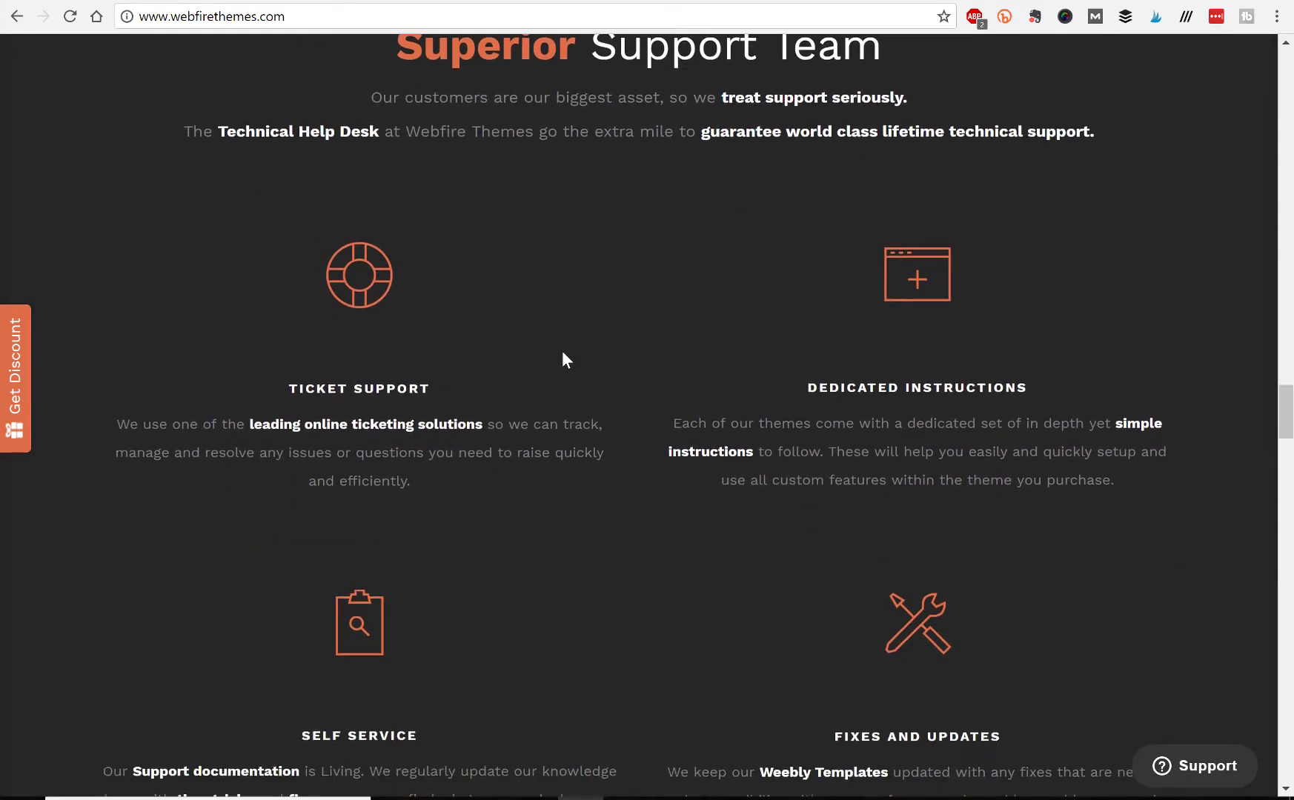
{"action": "scroll", "coordinate": [563, 352], "scroll_direction": "down", "scroll_amount": 8}
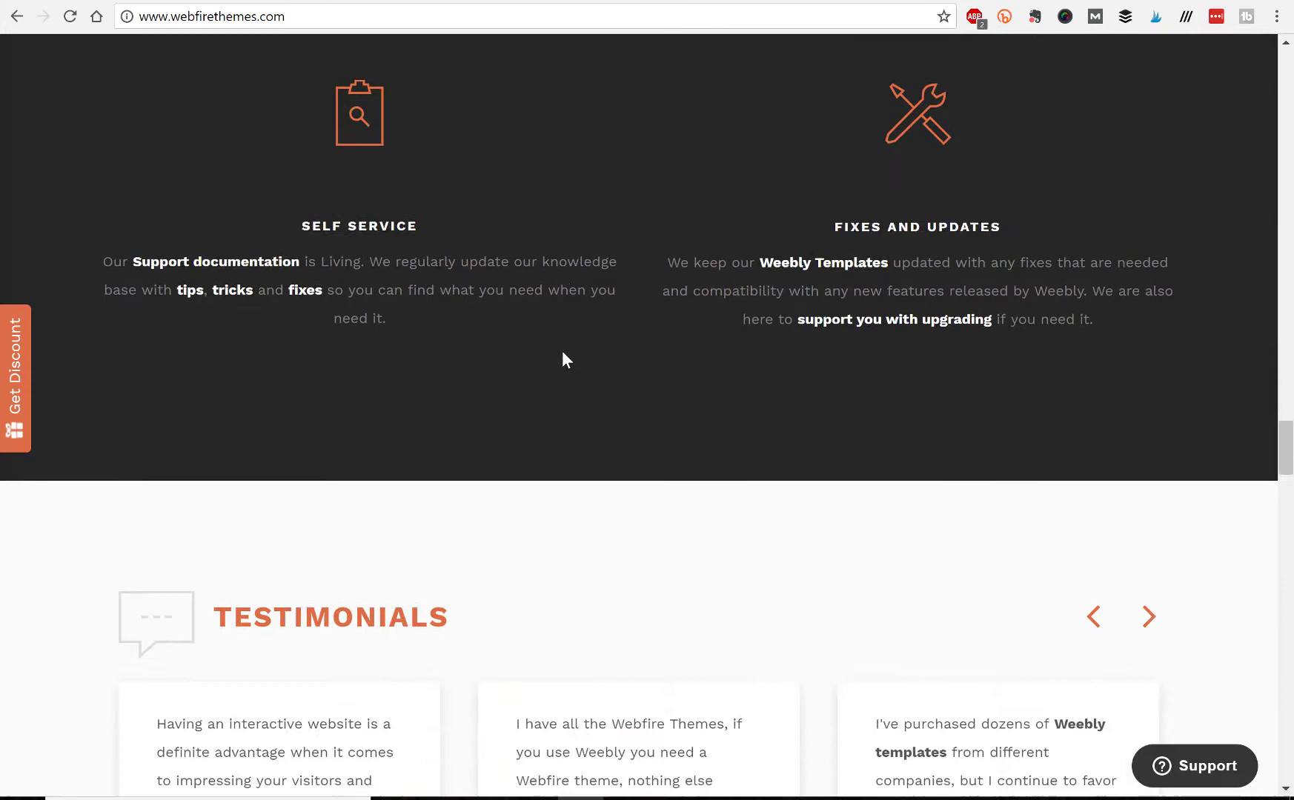
{"action": "scroll", "coordinate": [564, 360], "scroll_direction": "down", "scroll_amount": 8}
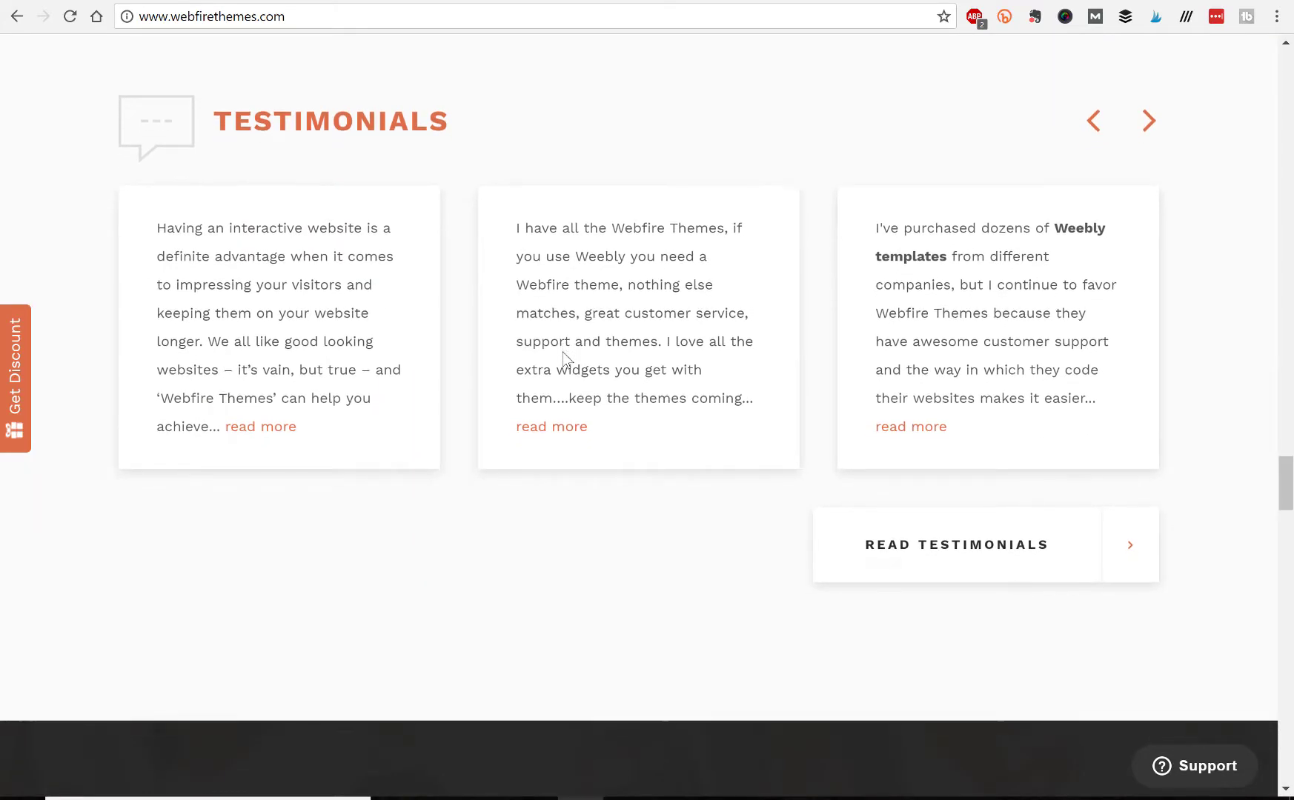
{"action": "scroll", "coordinate": [700, 485], "scroll_direction": "down", "scroll_amount": 9}
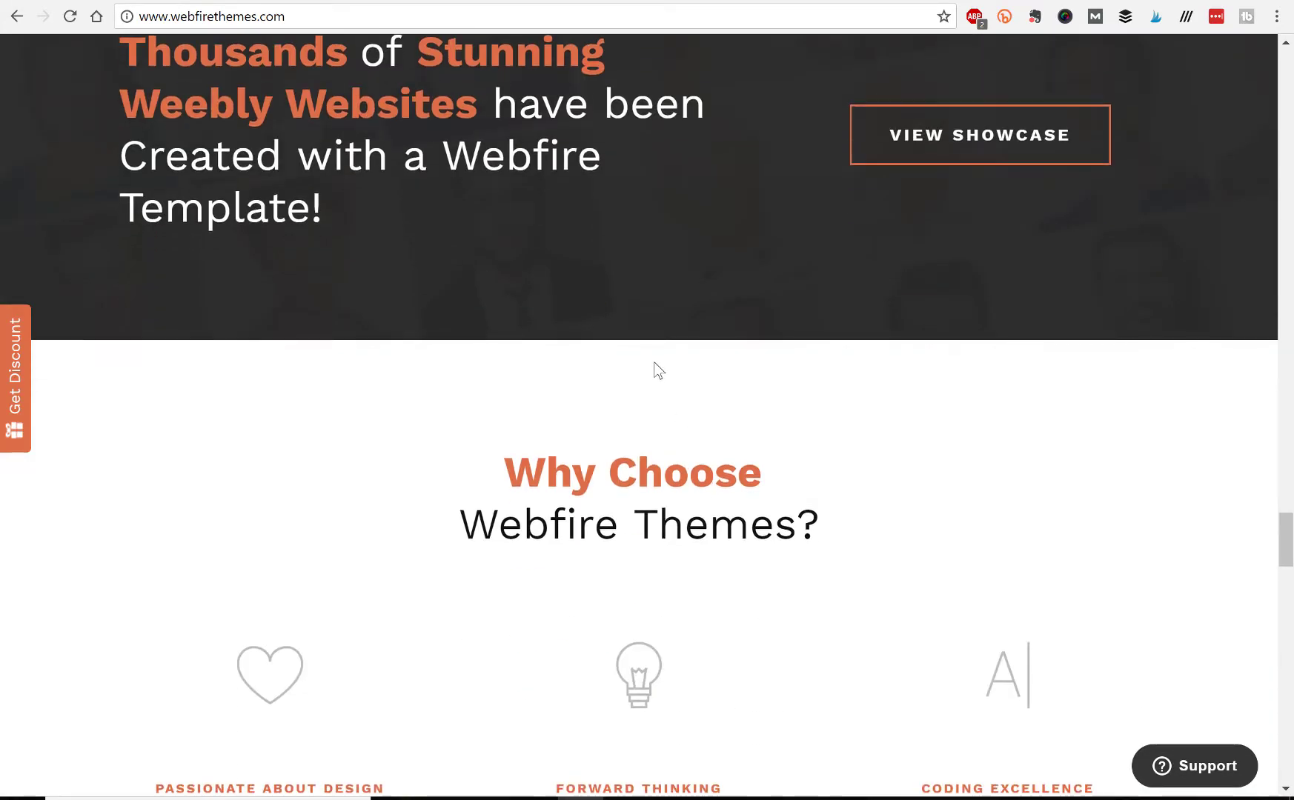
{"action": "scroll", "coordinate": [533, 472], "scroll_direction": "down", "scroll_amount": 4}
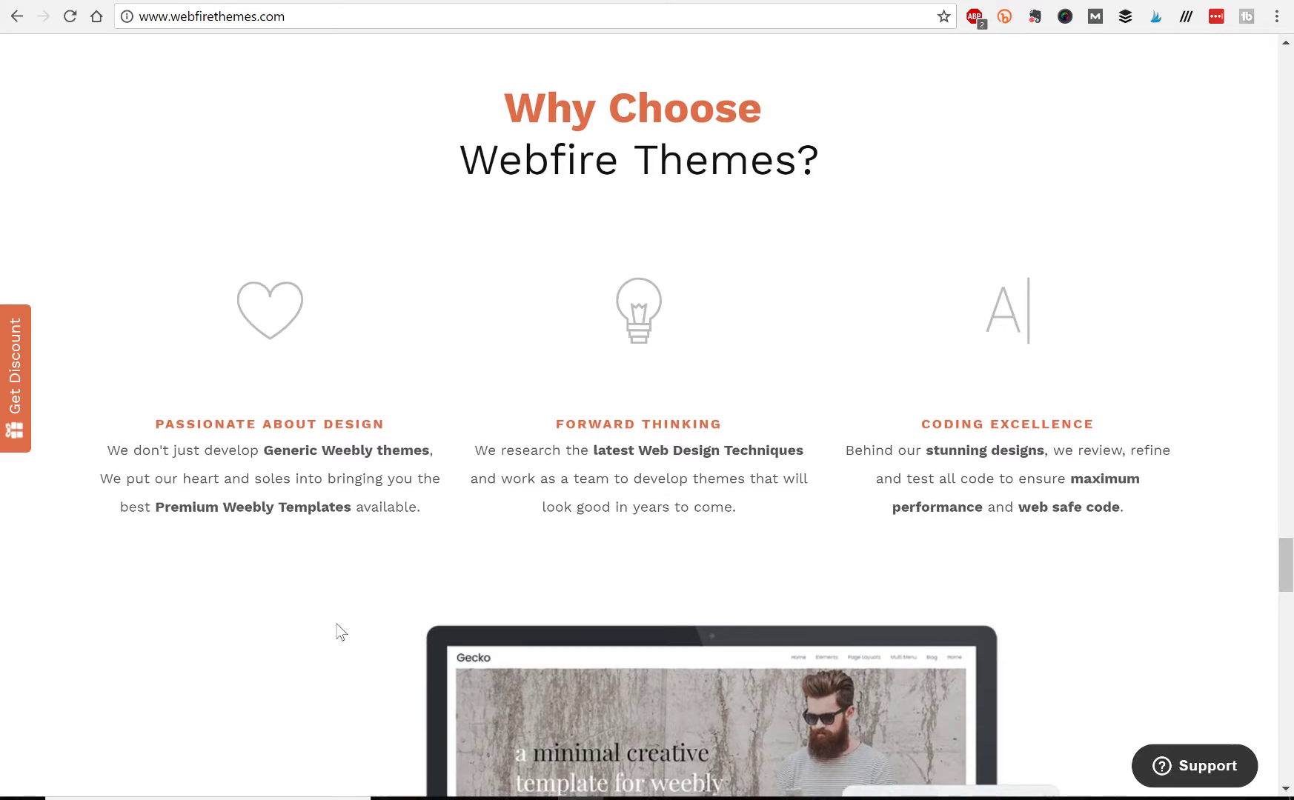
{"action": "scroll", "coordinate": [338, 630], "scroll_direction": "down", "scroll_amount": 6}
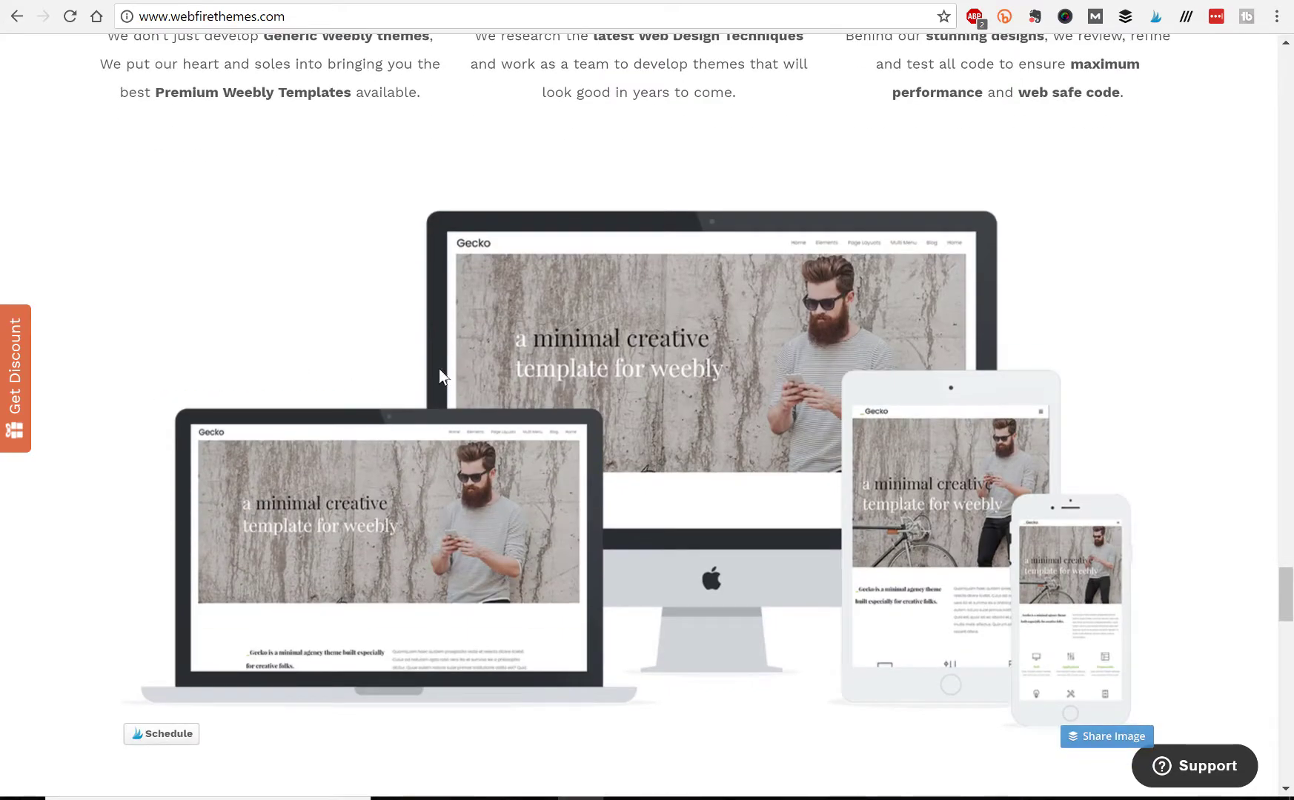
{"action": "scroll", "coordinate": [580, 398], "scroll_direction": "down", "scroll_amount": 6}
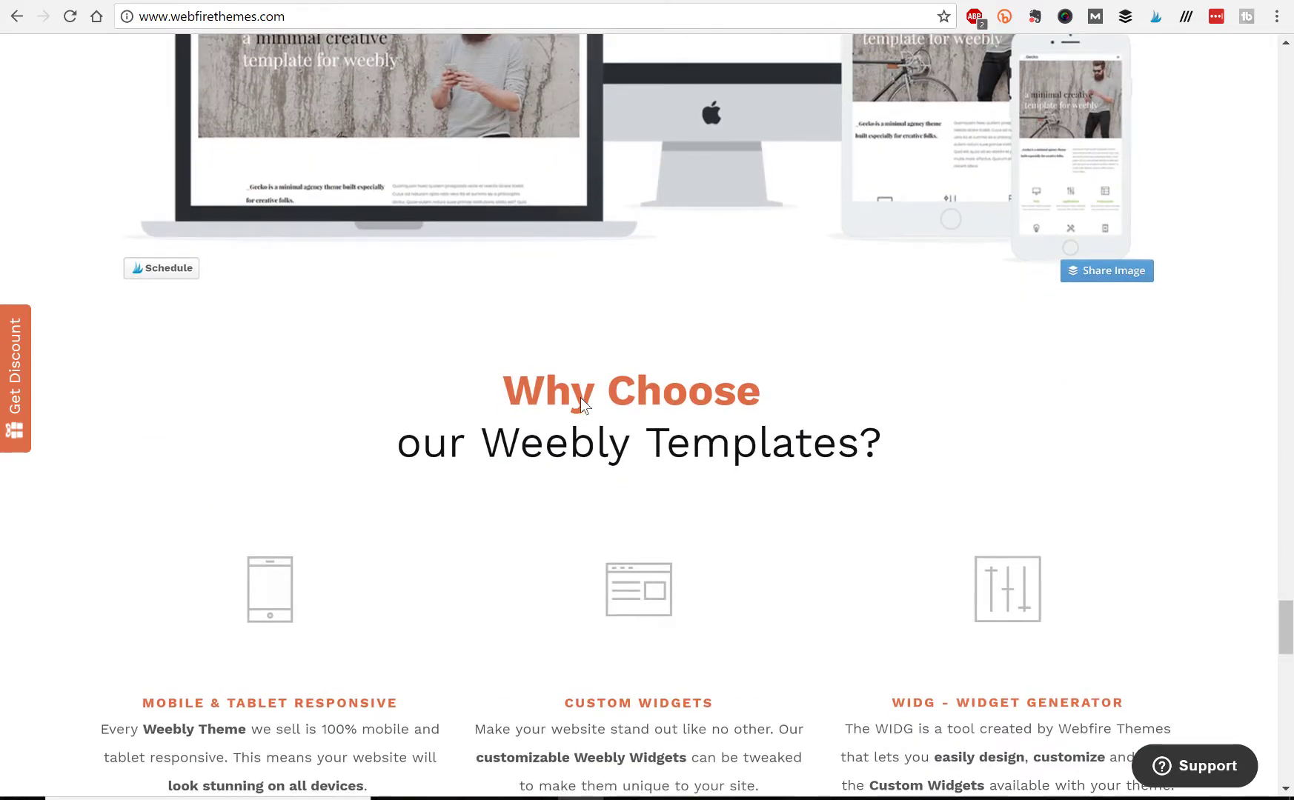
{"action": "scroll", "coordinate": [445, 520], "scroll_direction": "down", "scroll_amount": 5}
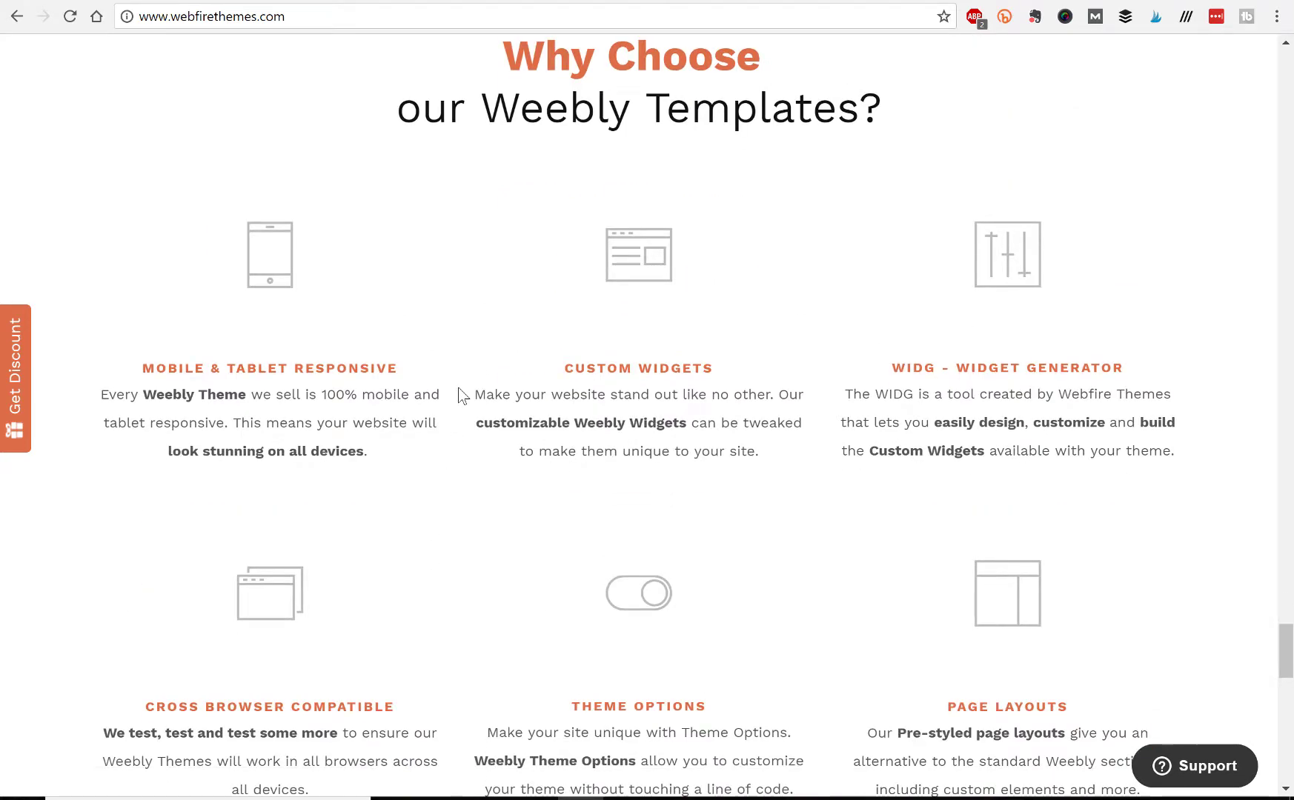
{"action": "scroll", "coordinate": [460, 395], "scroll_direction": "down", "scroll_amount": 5}
{"action": "scroll", "coordinate": [437, 523], "scroll_direction": "down", "scroll_amount": 5}
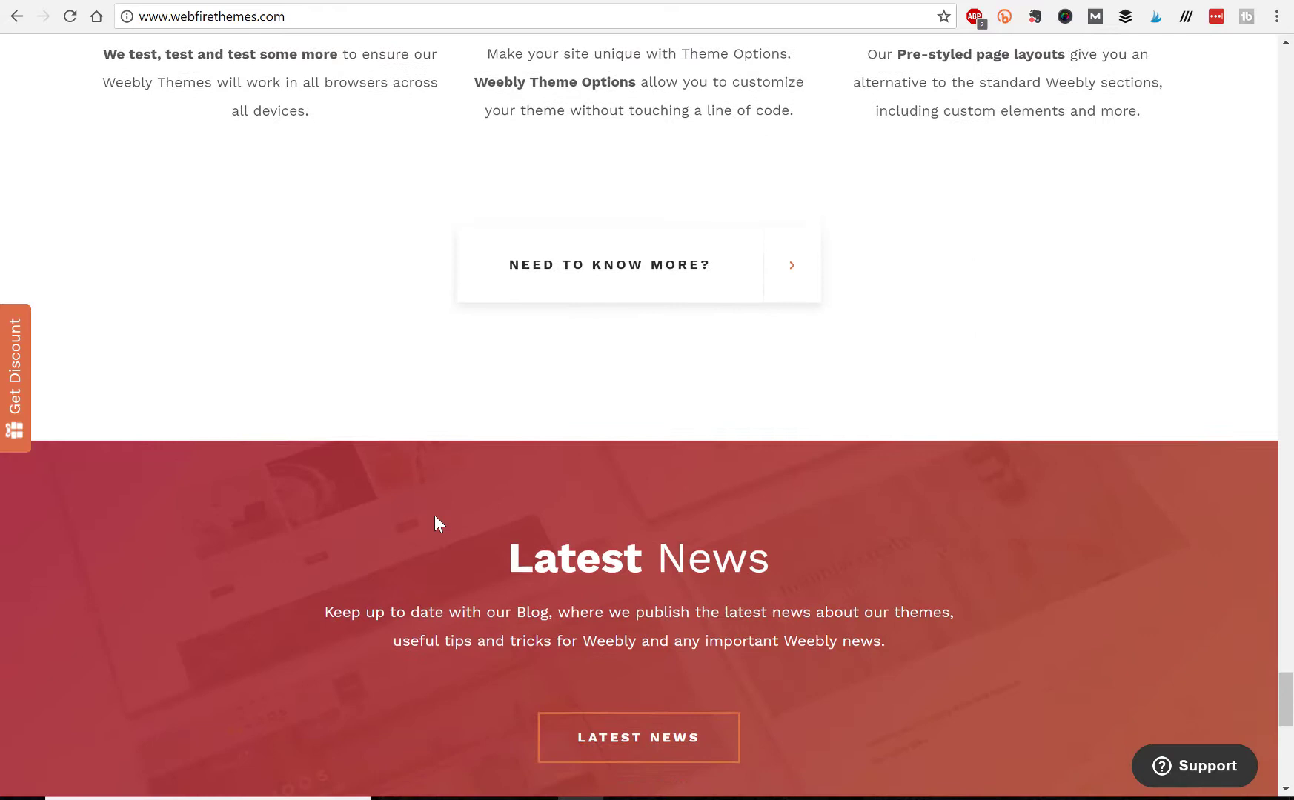
{"action": "scroll", "coordinate": [437, 524], "scroll_direction": "down", "scroll_amount": 5}
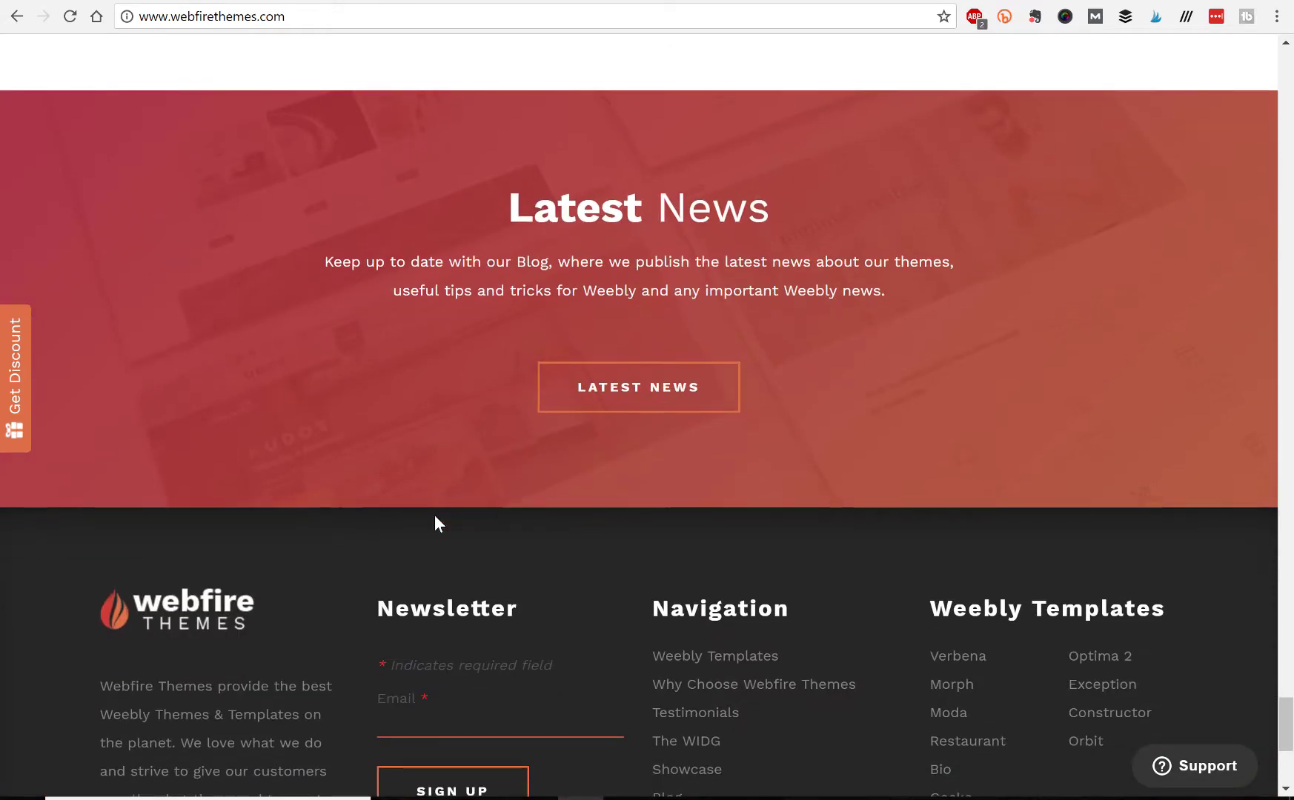
{"action": "scroll", "coordinate": [445, 518], "scroll_direction": "down", "scroll_amount": 2}
{"action": "scroll", "coordinate": [593, 450], "scroll_direction": "down", "scroll_amount": 2}
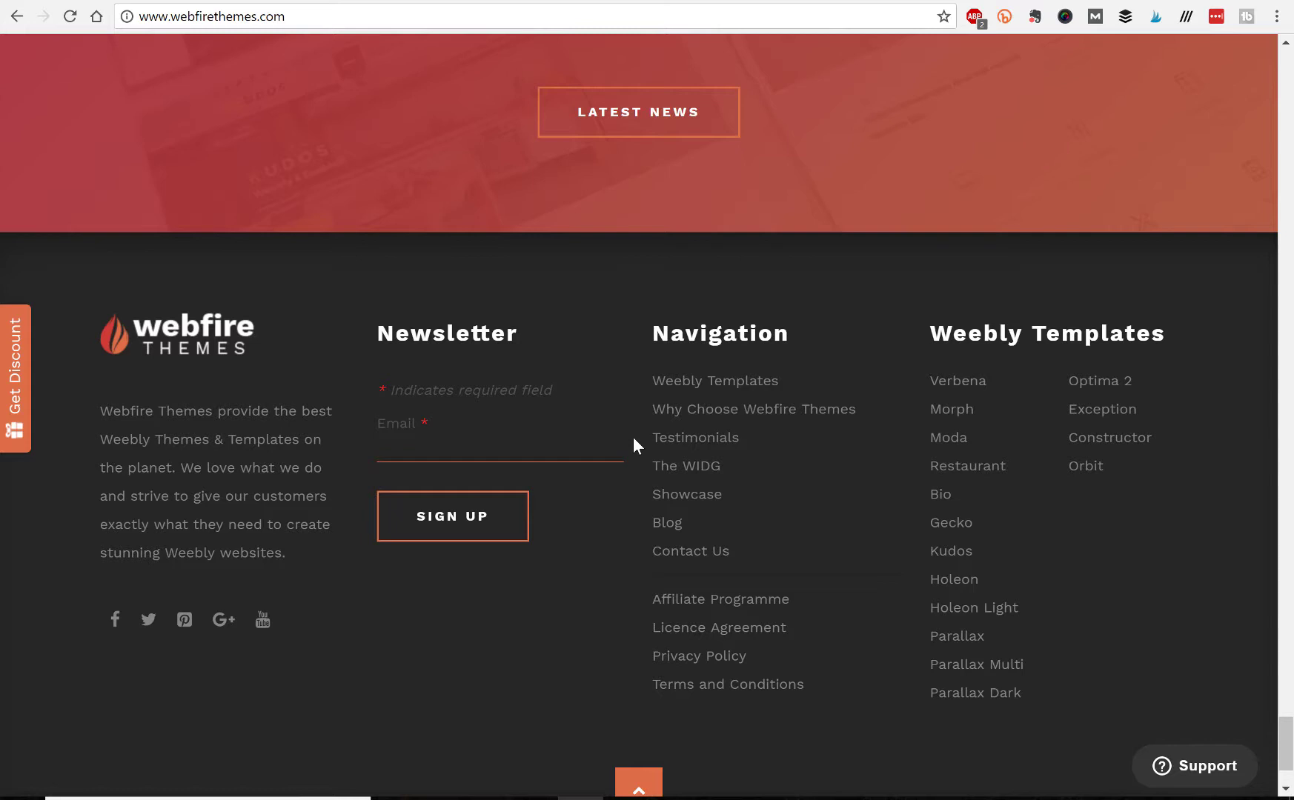
{"action": "scroll", "coordinate": [633, 442], "scroll_direction": "down", "scroll_amount": 2}
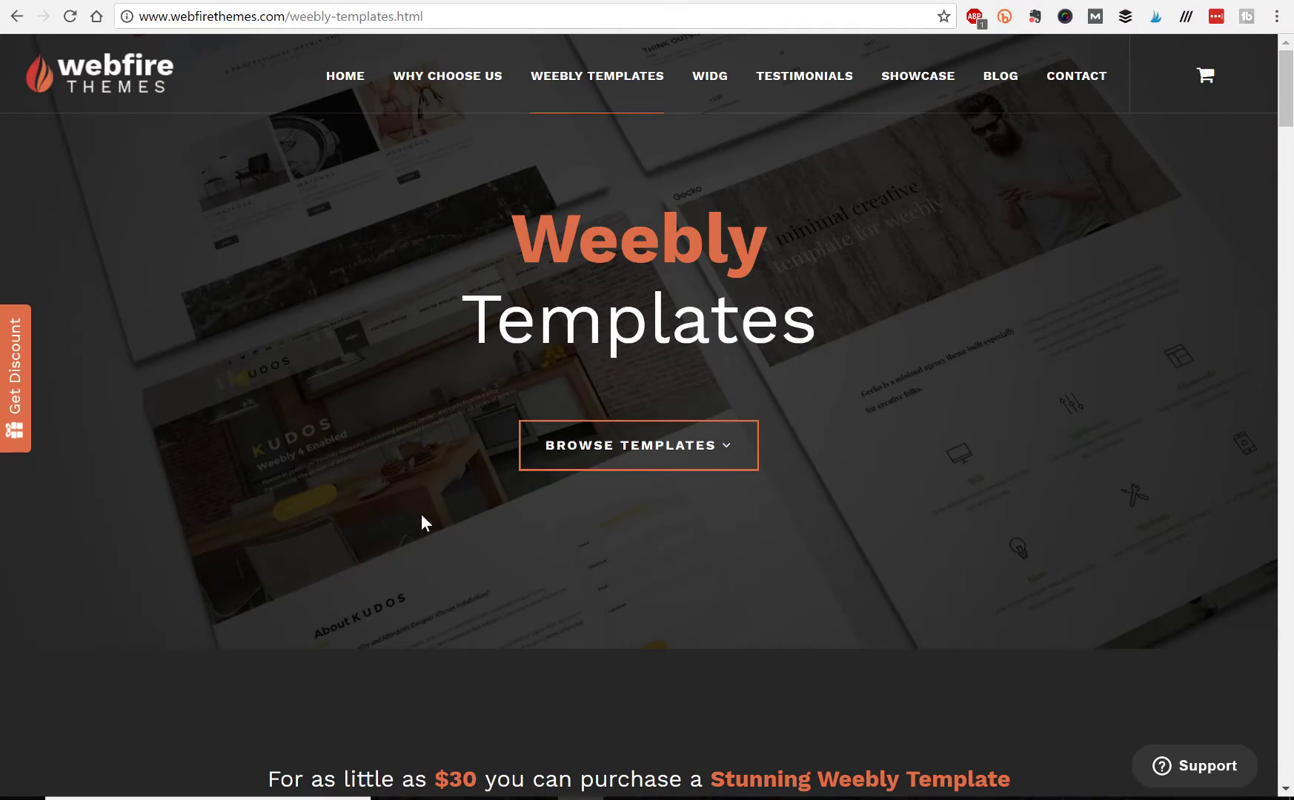
- Scroll the templates page to the $45 Verbena, Morph and Moda previews and their VIEW TEMPLATE buttons
{"action": "scroll", "coordinate": [422, 516], "scroll_direction": "down", "scroll_amount": 8}
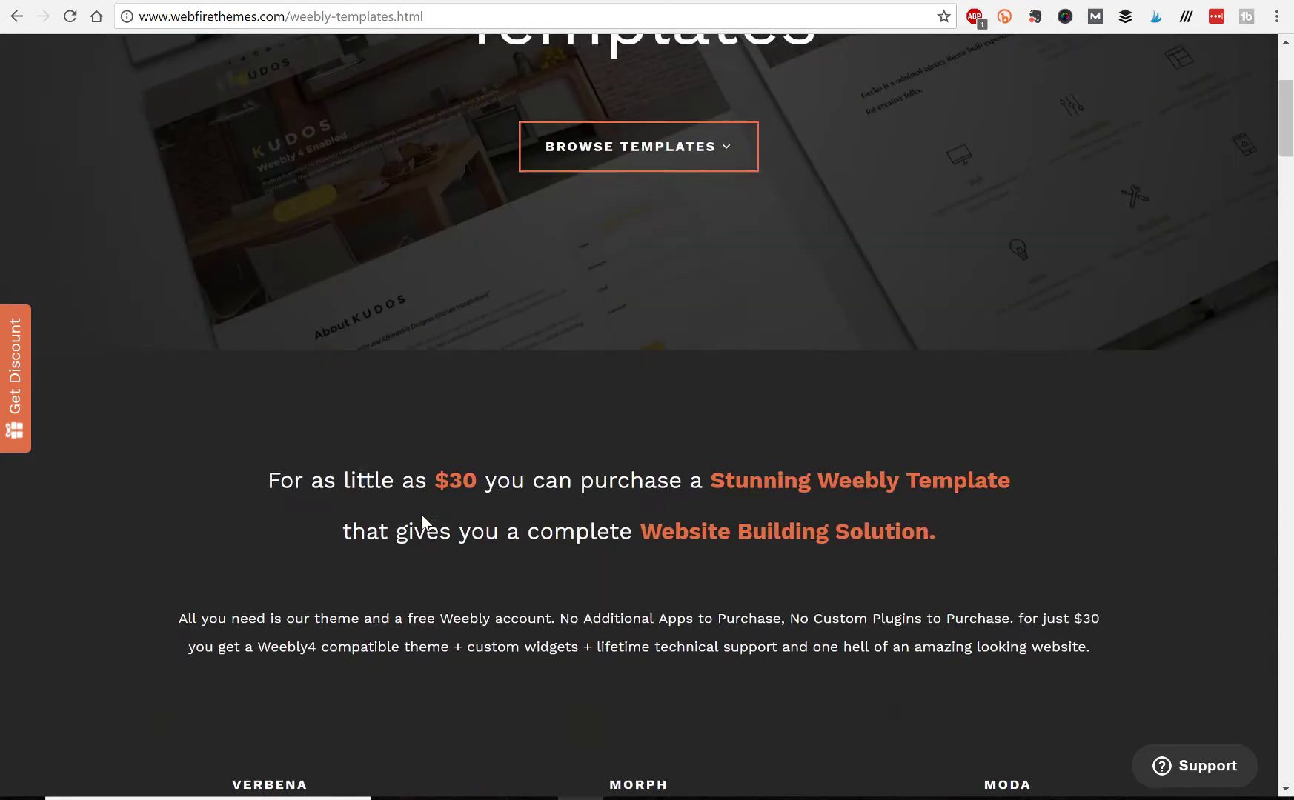
{"action": "scroll", "coordinate": [483, 561], "scroll_direction": "down", "scroll_amount": 3}
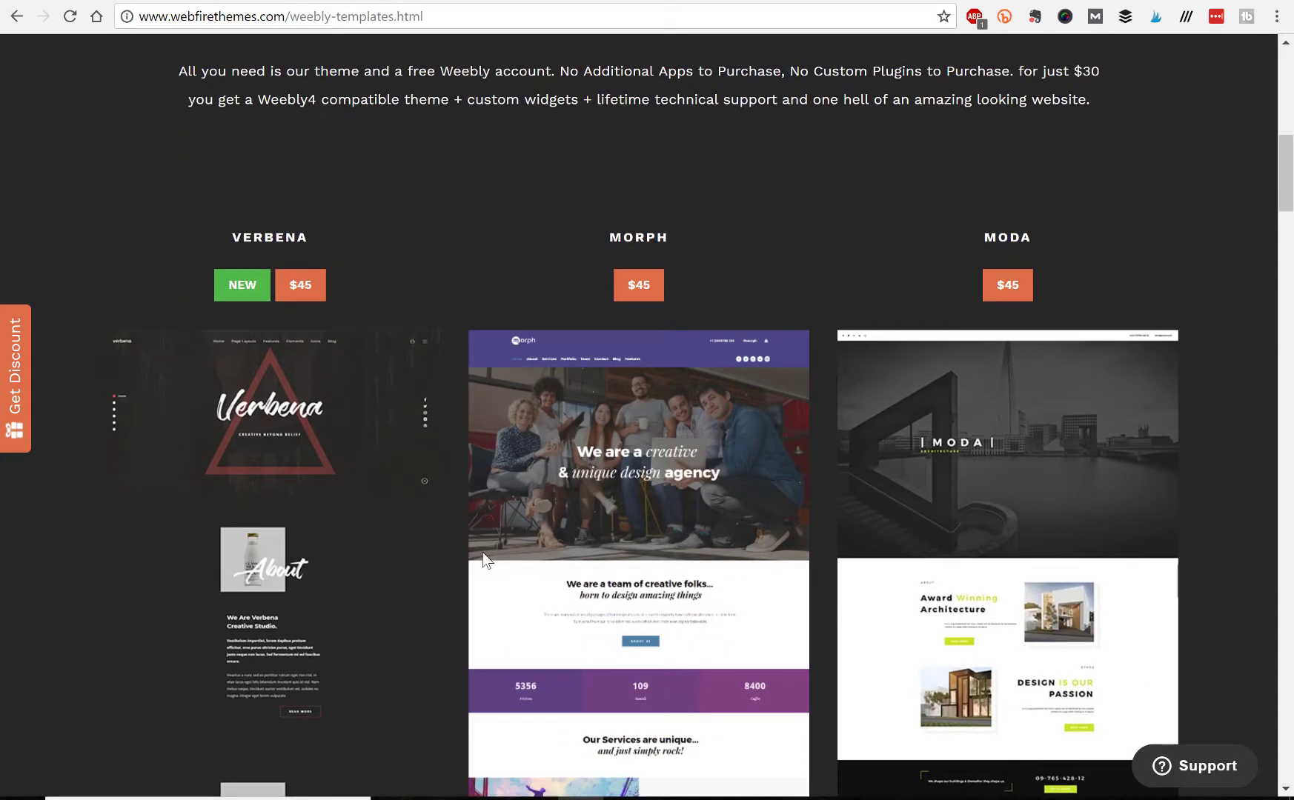
{"action": "scroll", "coordinate": [457, 530], "scroll_direction": "down", "scroll_amount": 2}
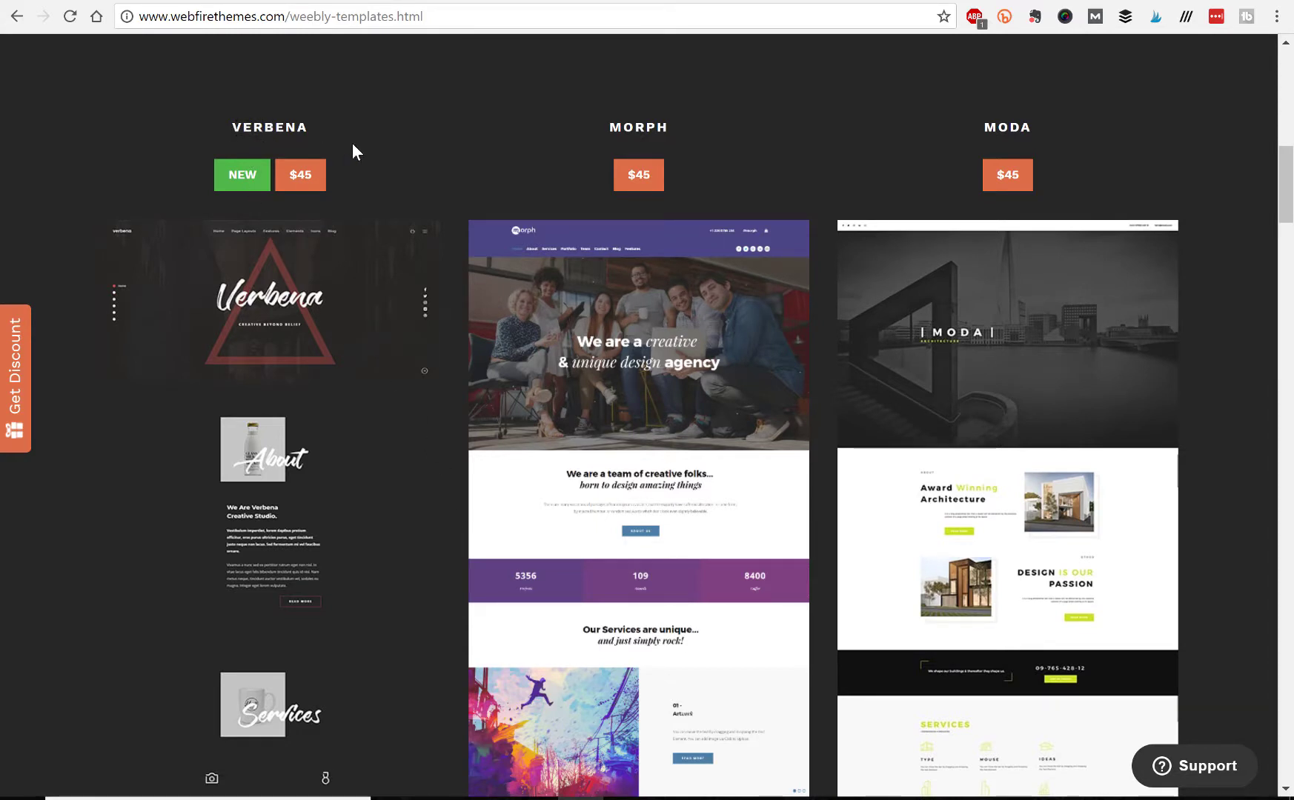
{"action": "scroll", "coordinate": [453, 326], "scroll_direction": "down", "scroll_amount": 8}
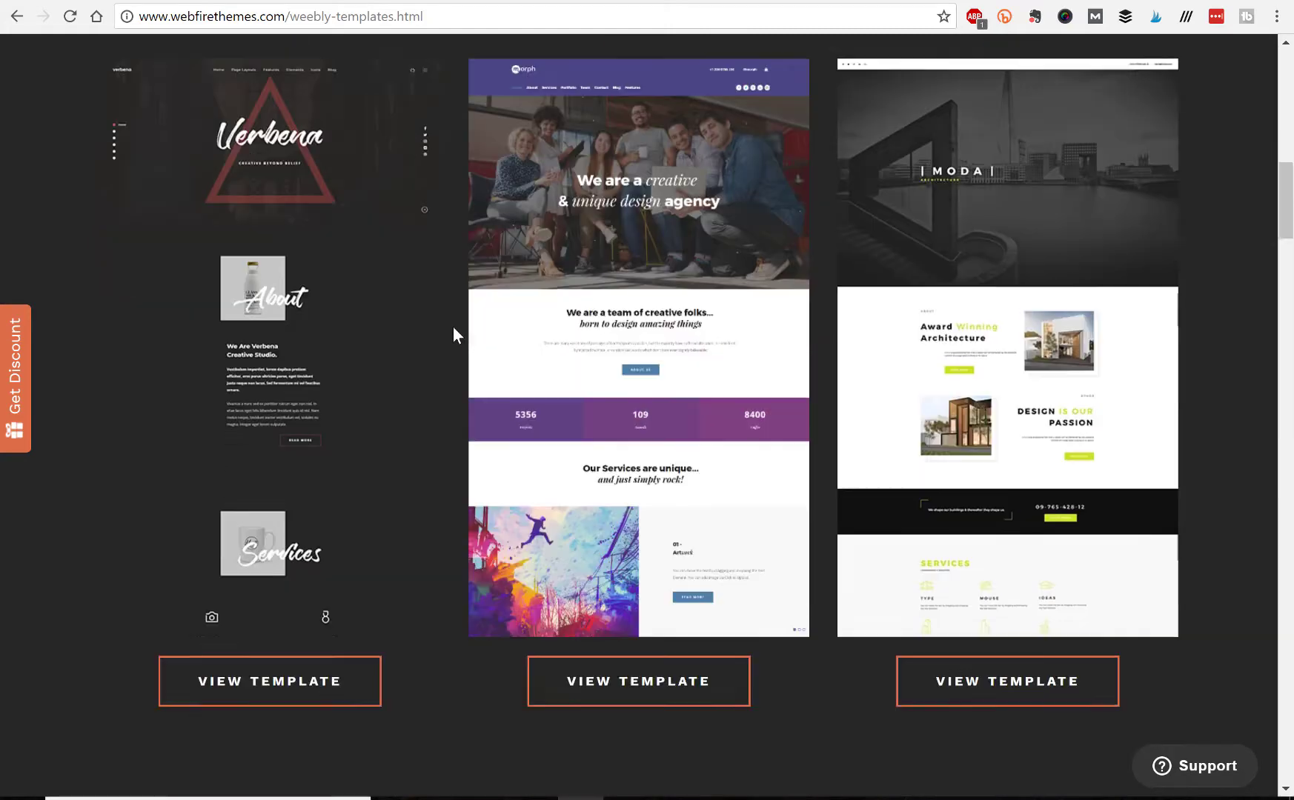
{"action": "scroll", "coordinate": [453, 327], "scroll_direction": "down", "scroll_amount": 5}
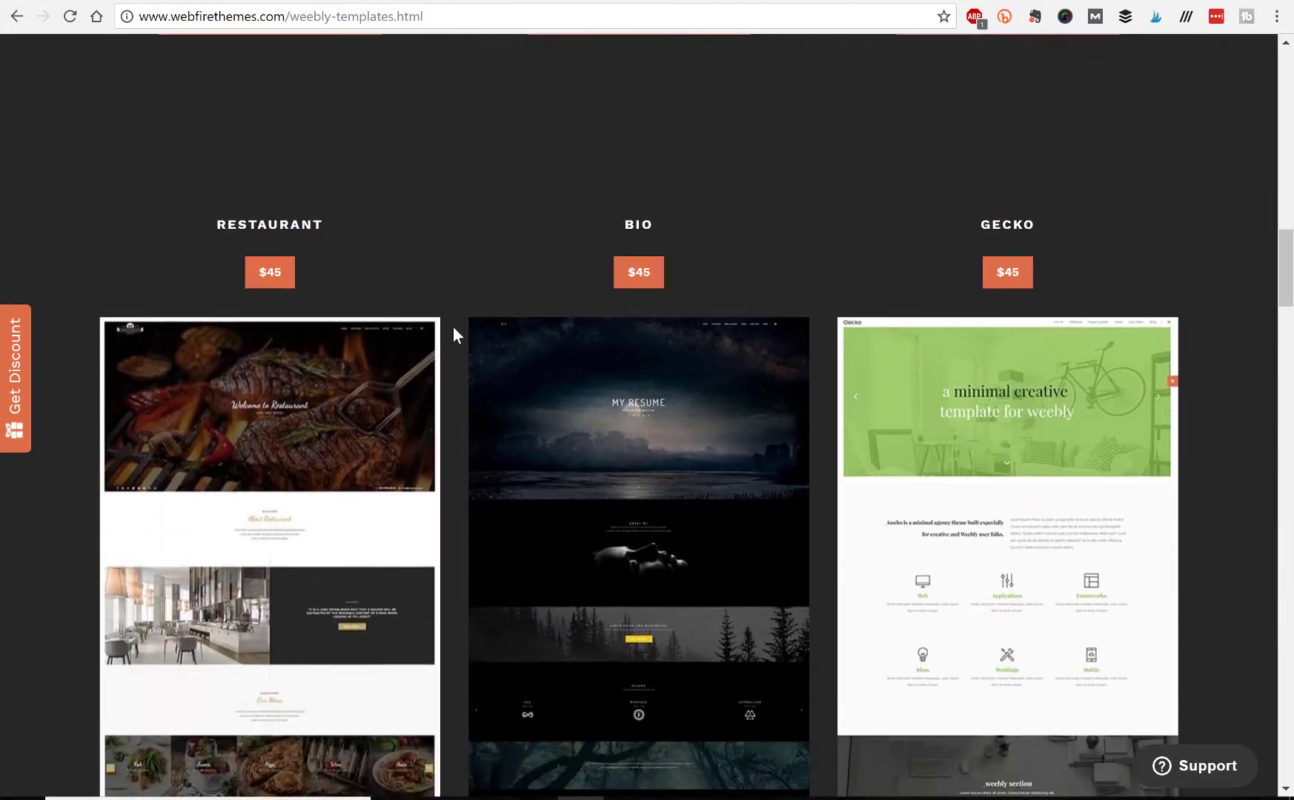
{"action": "scroll", "coordinate": [453, 327], "scroll_direction": "down", "scroll_amount": 4}
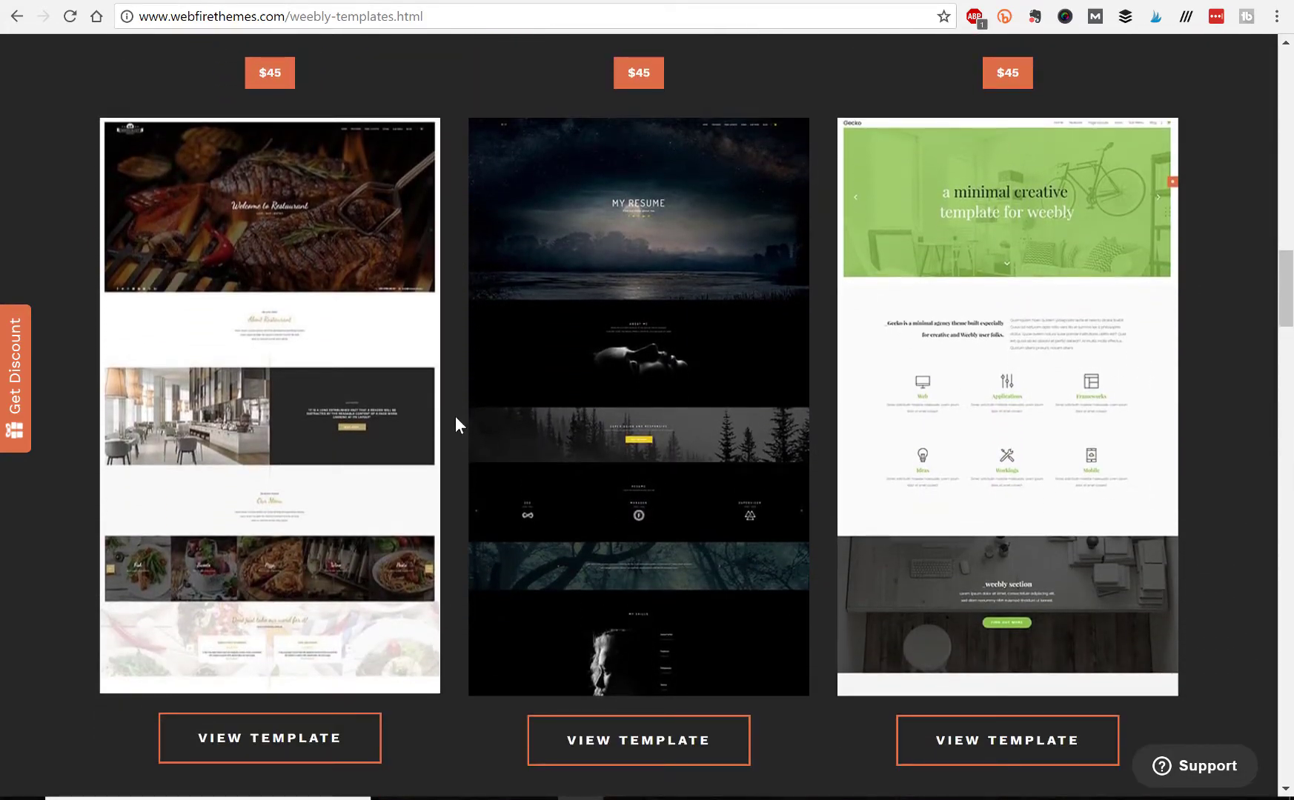
{"action": "scroll", "coordinate": [455, 416], "scroll_direction": "down", "scroll_amount": 7}
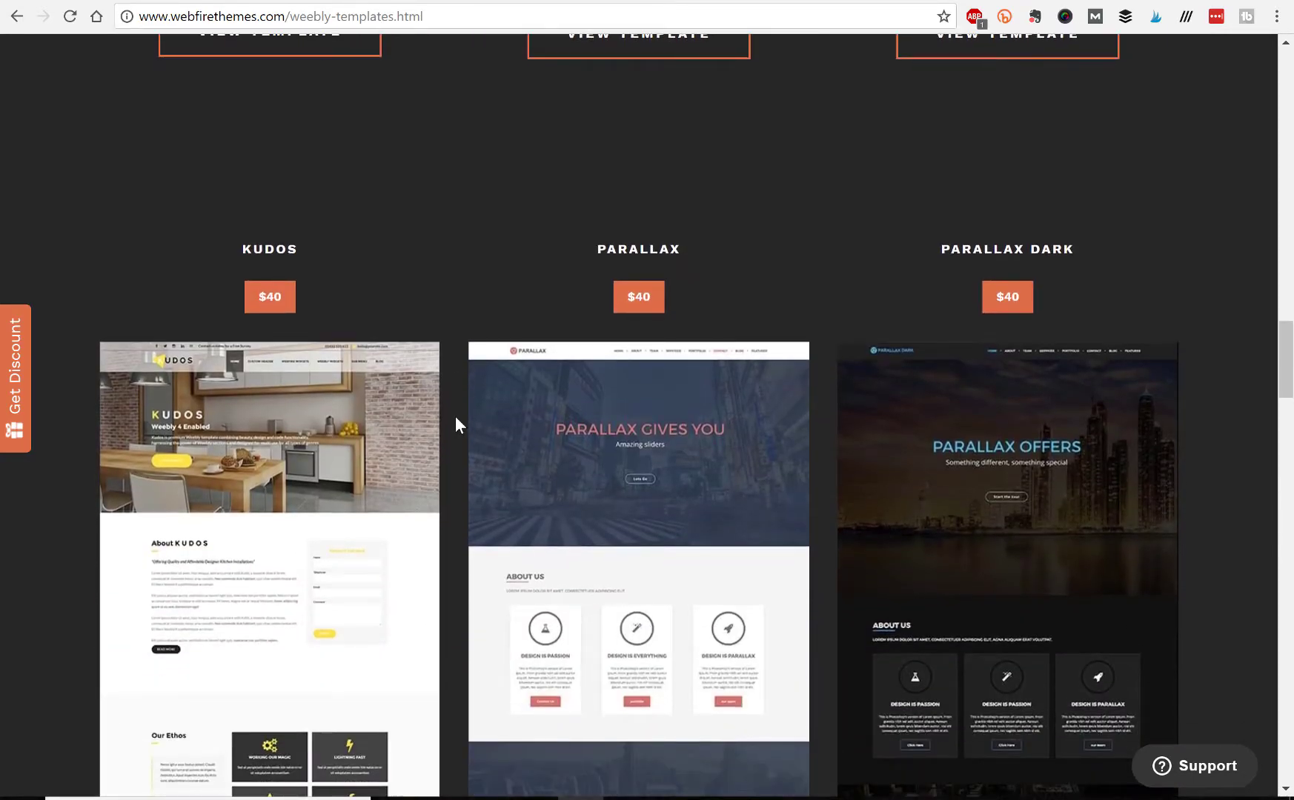
{"action": "scroll", "coordinate": [455, 424], "scroll_direction": "down", "scroll_amount": 2}
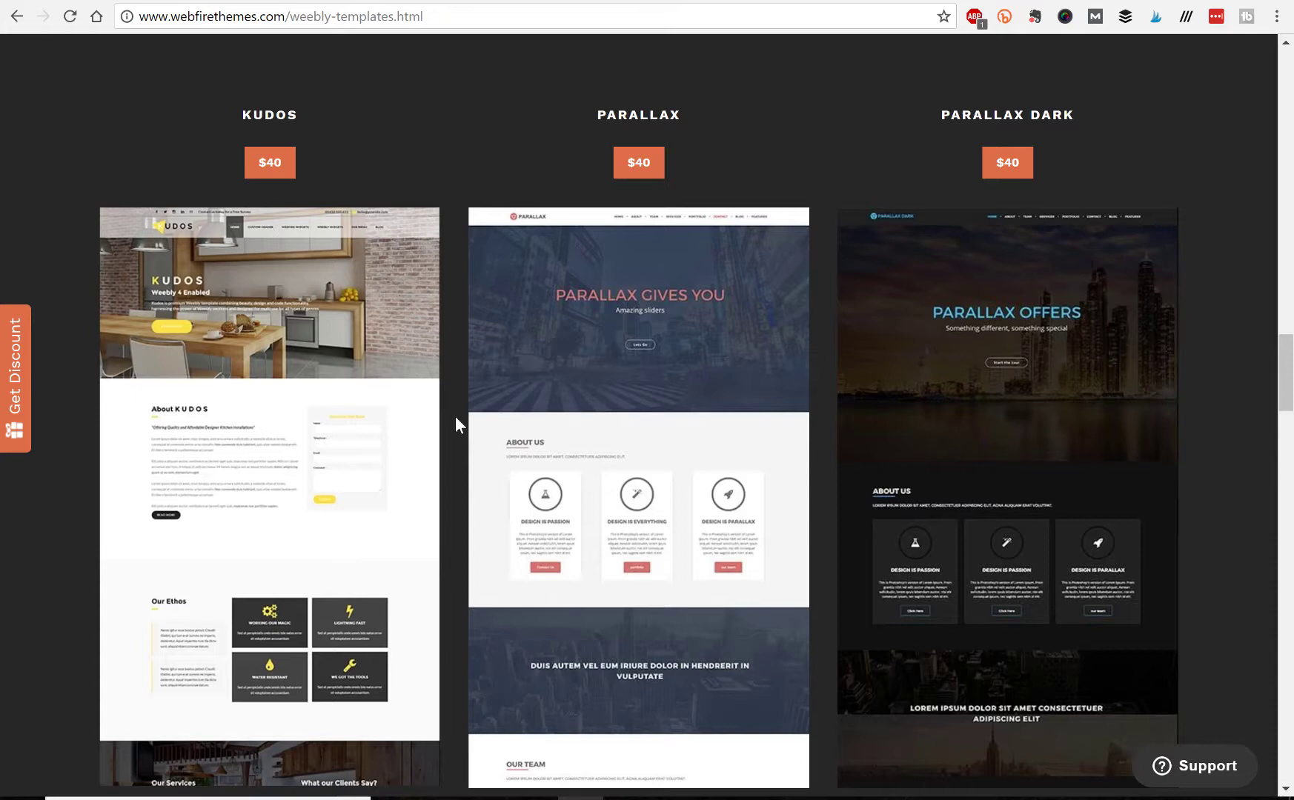
{"action": "scroll", "coordinate": [455, 424], "scroll_direction": "down", "scroll_amount": 5}
{"action": "scroll", "coordinate": [456, 424], "scroll_direction": "down", "scroll_amount": 8}
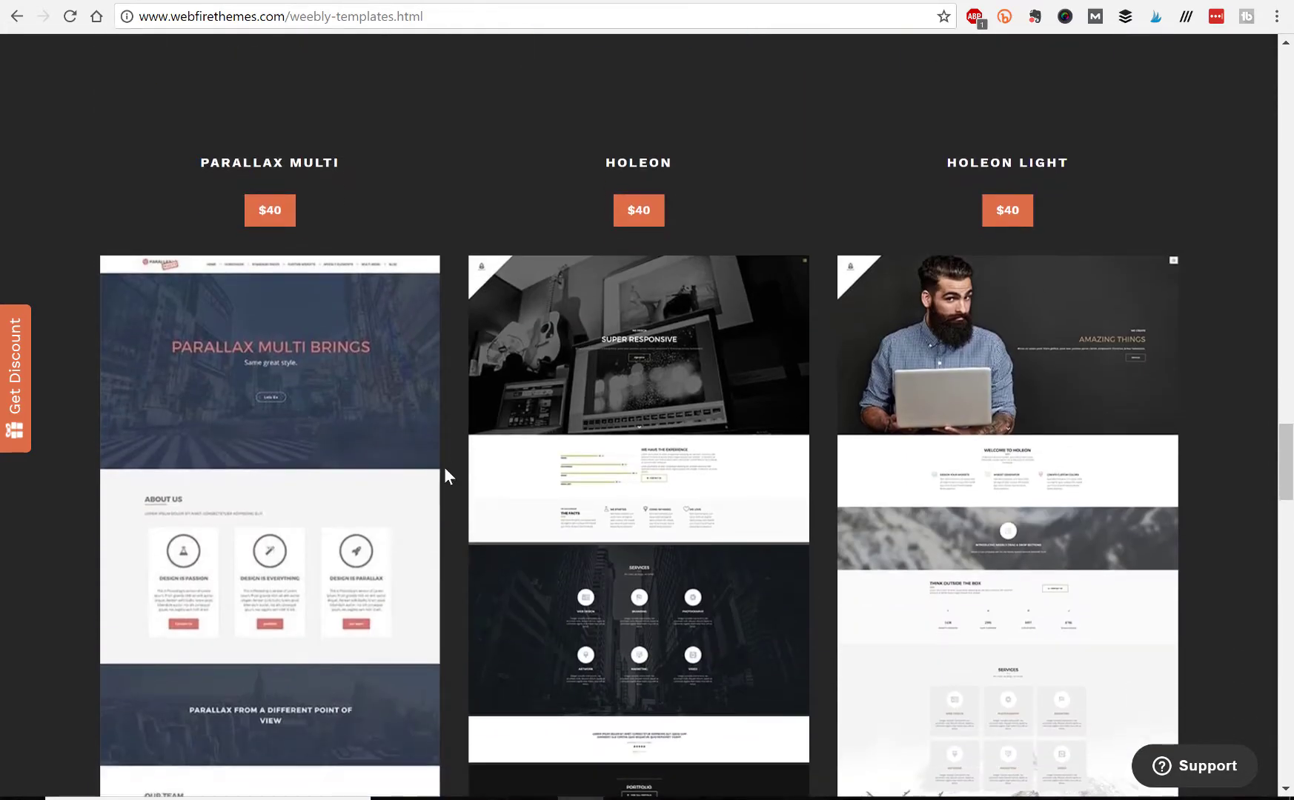
{"action": "scroll", "coordinate": [445, 469], "scroll_direction": "down", "scroll_amount": 4}
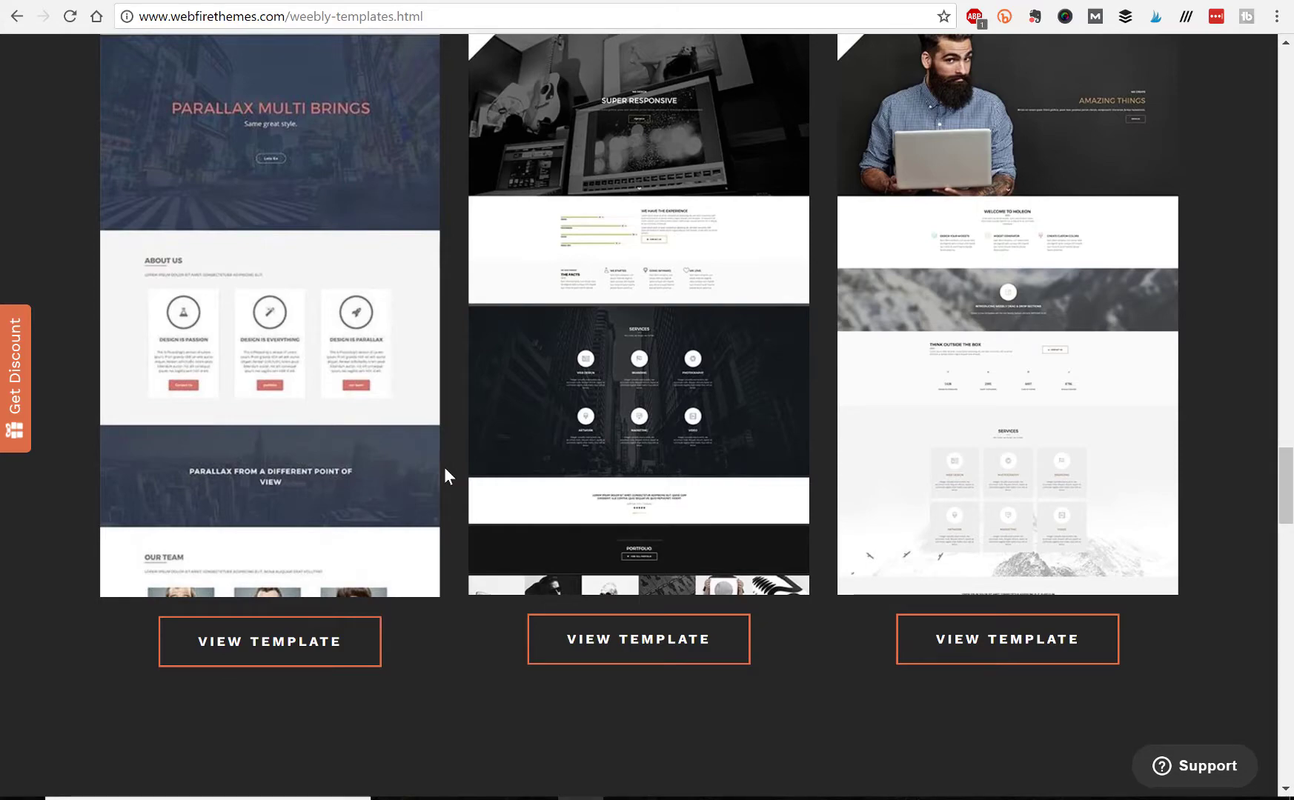
{"action": "scroll", "coordinate": [445, 474], "scroll_direction": "down", "scroll_amount": 4}
{"action": "scroll", "coordinate": [444, 475], "scroll_direction": "up", "scroll_amount": 8}
{"action": "scroll", "coordinate": [445, 475], "scroll_direction": "up", "scroll_amount": 20}
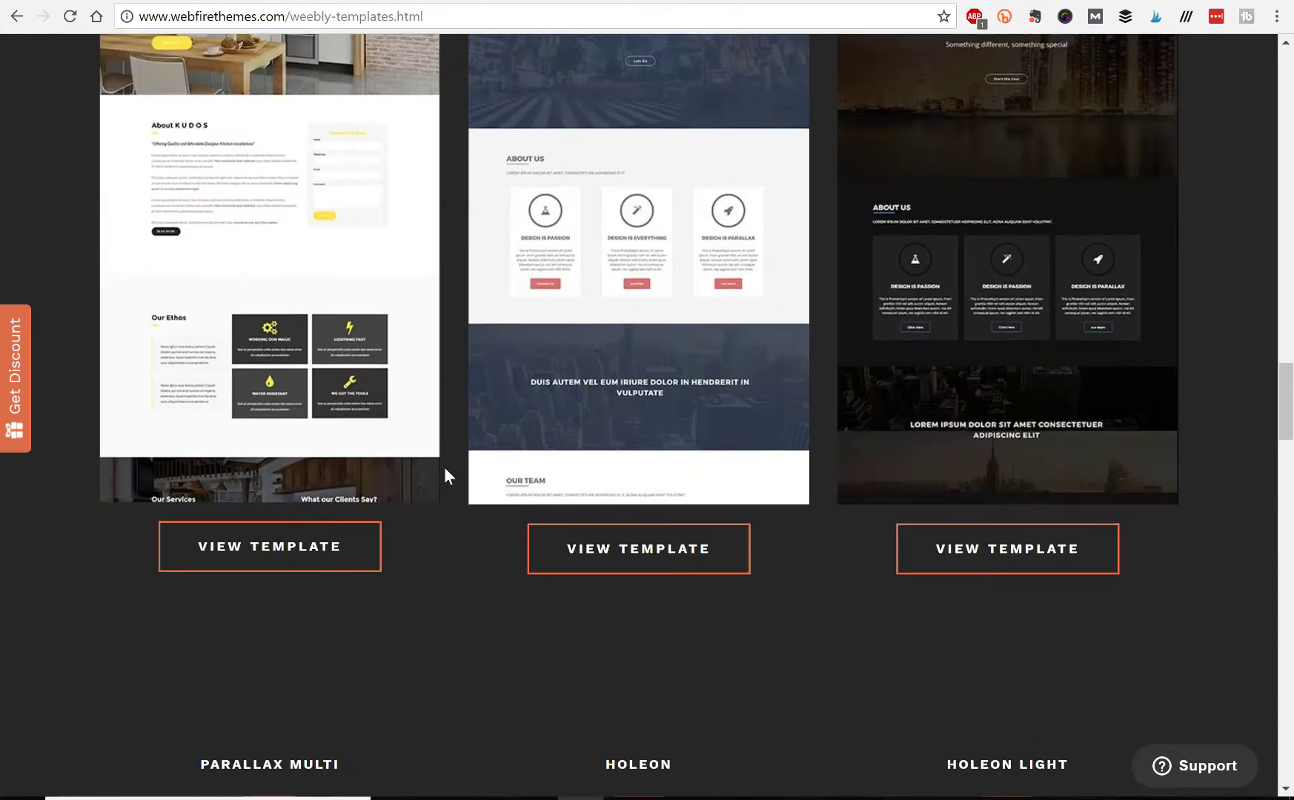
{"action": "scroll", "coordinate": [444, 467], "scroll_direction": "up", "scroll_amount": 15}
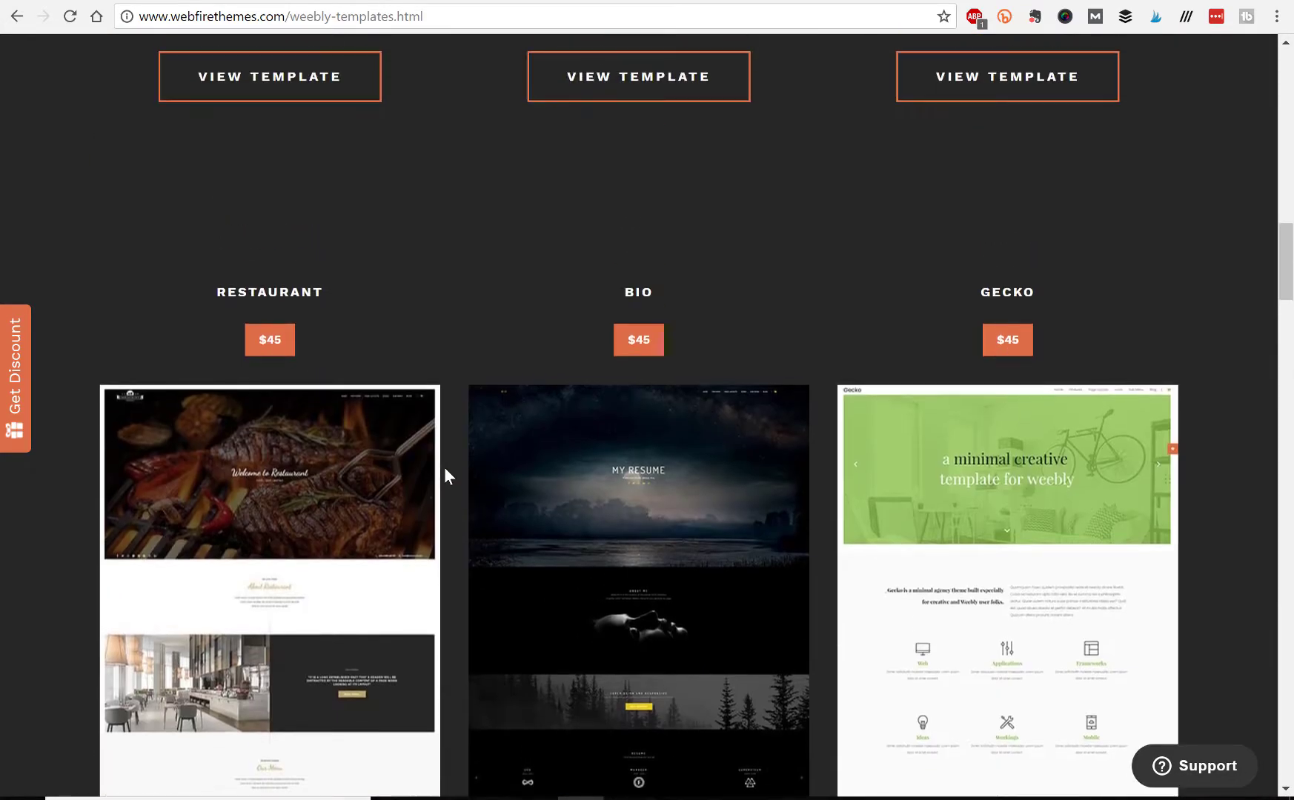
{"action": "scroll", "coordinate": [445, 475], "scroll_direction": "up", "scroll_amount": 5}
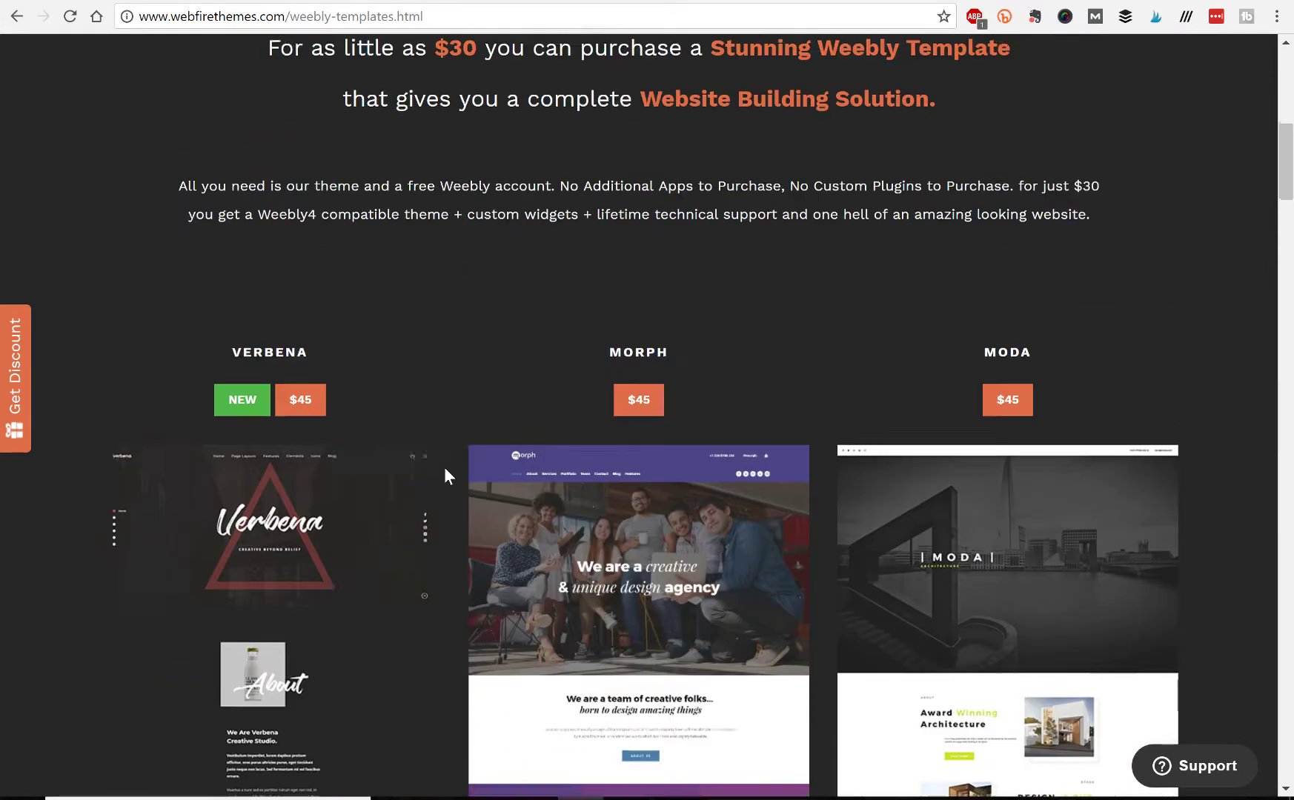
{"action": "scroll", "coordinate": [439, 545], "scroll_direction": "down", "scroll_amount": 2}
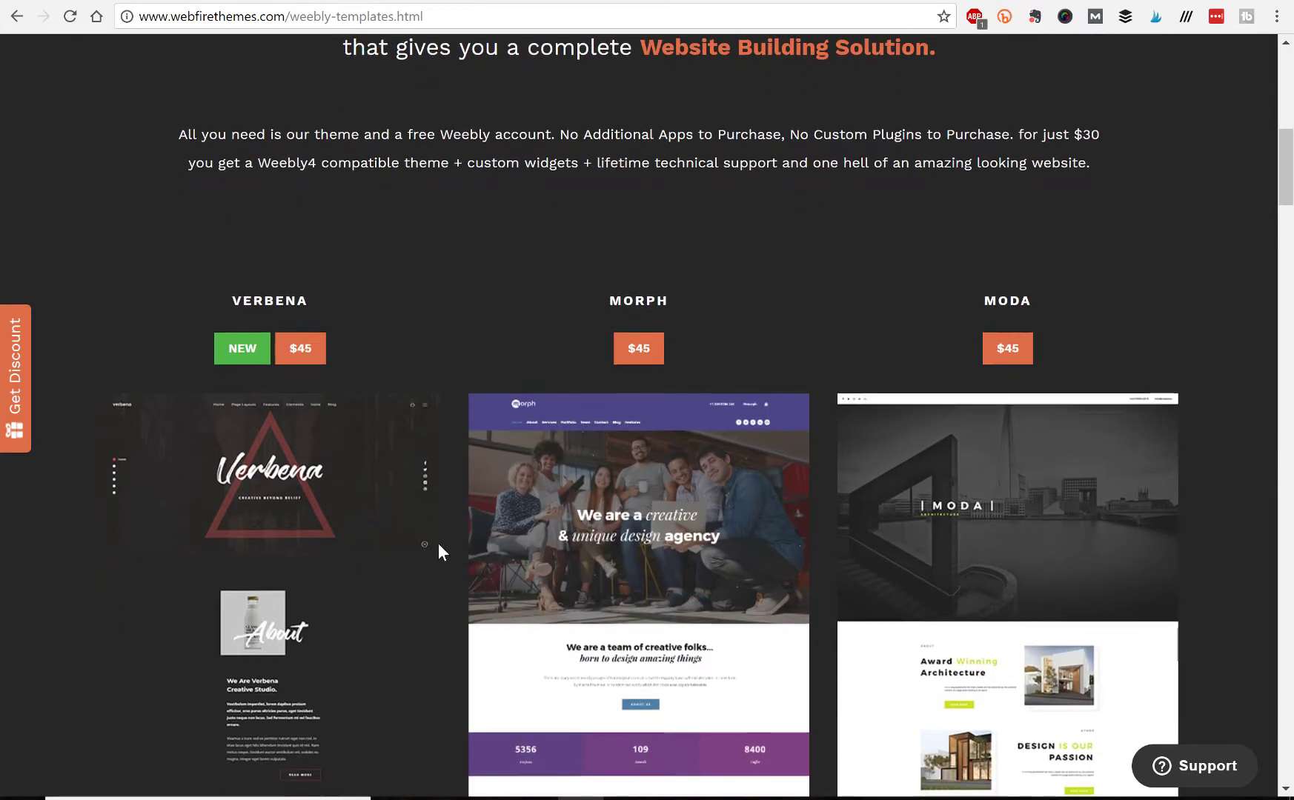
{"action": "scroll", "coordinate": [439, 545], "scroll_direction": "down", "scroll_amount": 2}
{"action": "scroll", "coordinate": [519, 526], "scroll_direction": "down", "scroll_amount": 4}
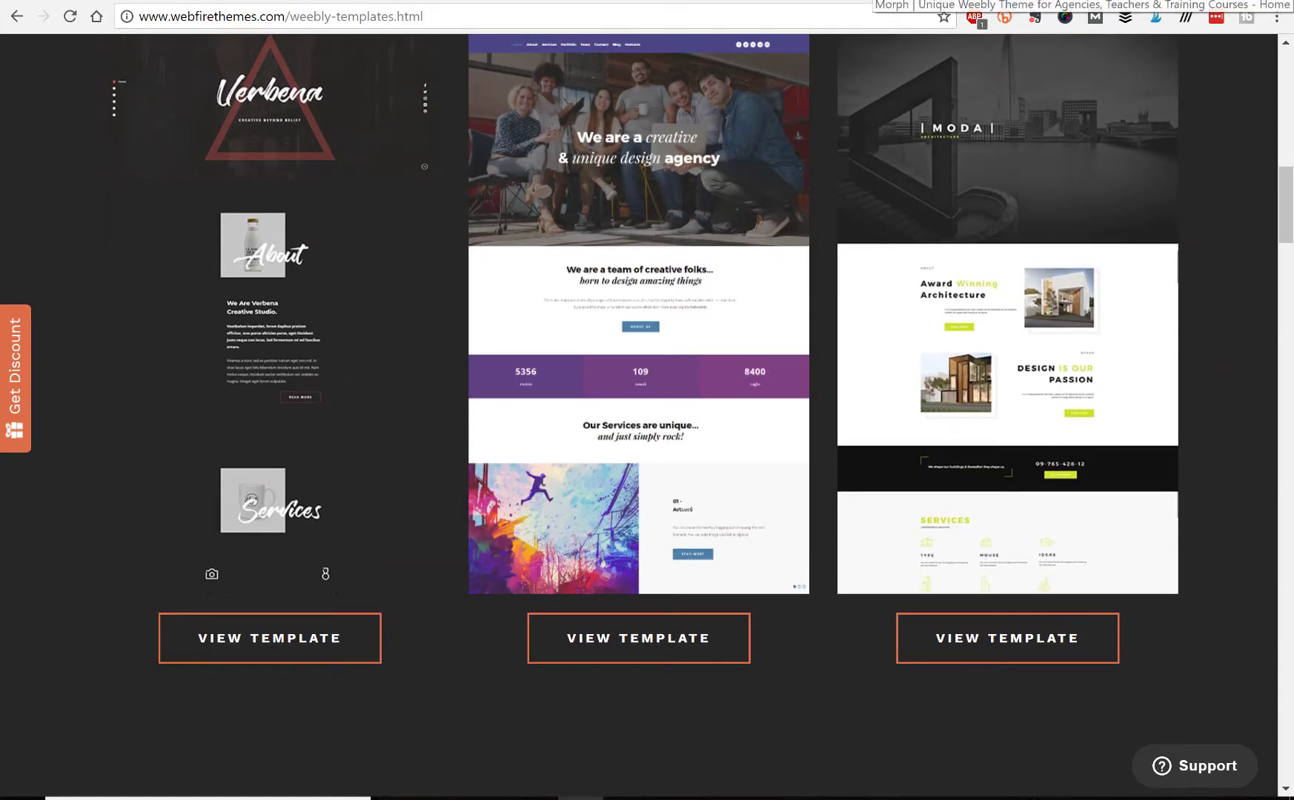
- Switch to the Morph demo site and scroll through its Features page
{"action": "left_click", "coordinate": [831, 2]}
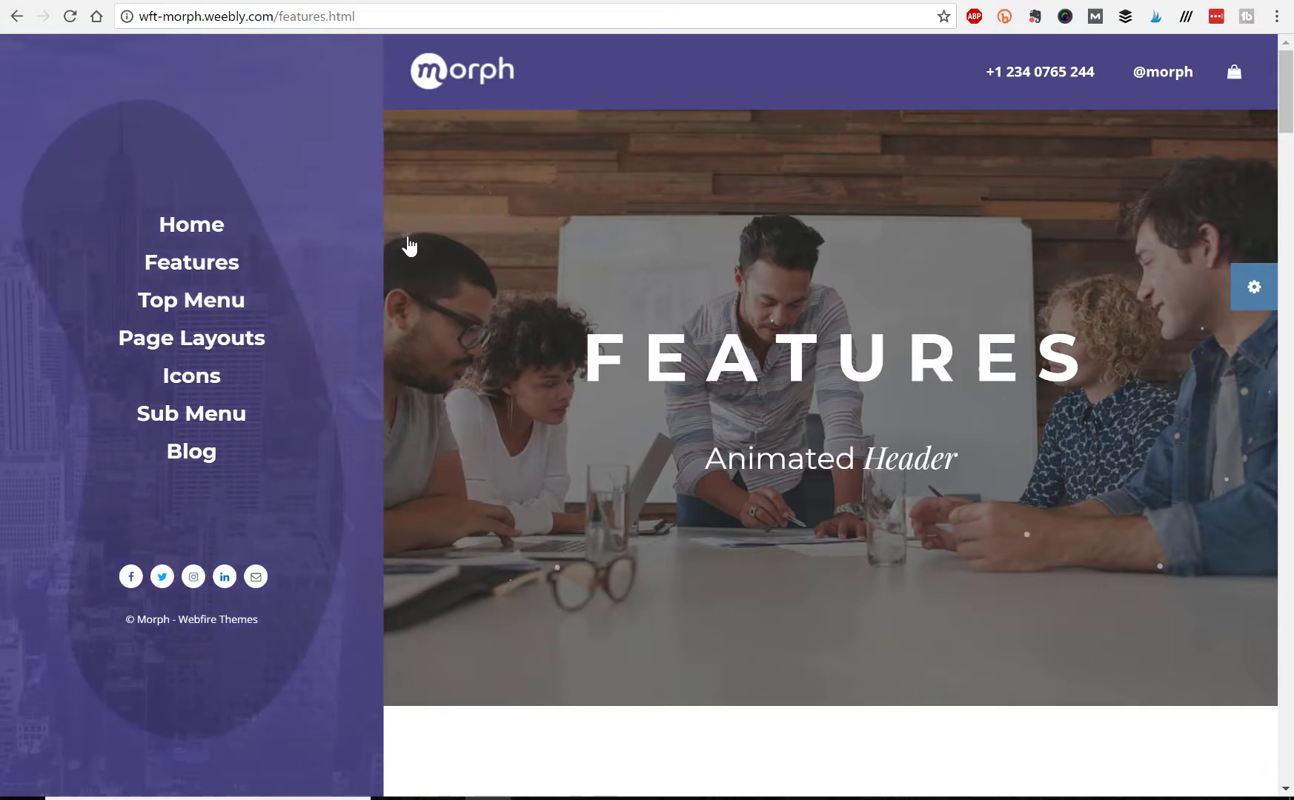
{"action": "scroll", "coordinate": [407, 234], "scroll_direction": "down", "scroll_amount": 1}
{"action": "scroll", "coordinate": [425, 333], "scroll_direction": "down", "scroll_amount": 2}
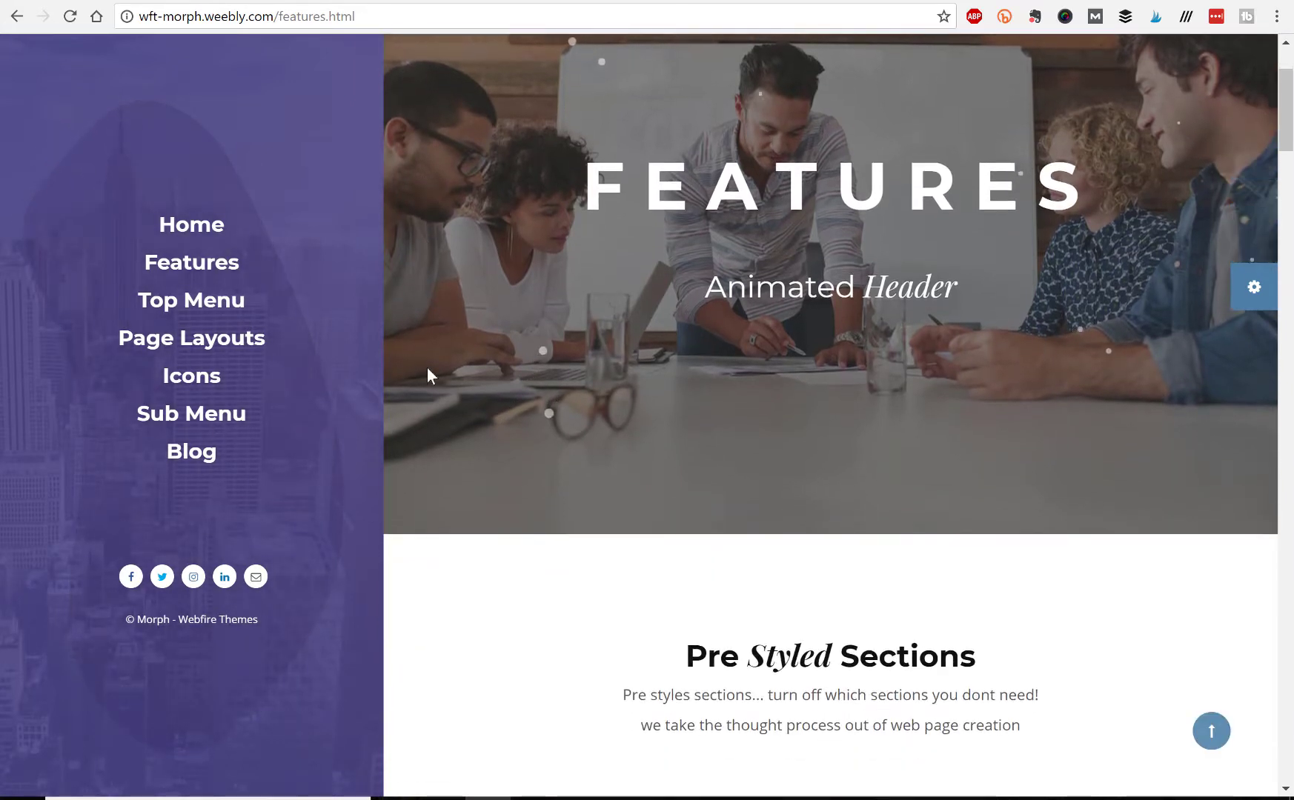
{"action": "scroll", "coordinate": [442, 452], "scroll_direction": "down", "scroll_amount": 1}
{"action": "scroll", "coordinate": [441, 452], "scroll_direction": "up", "scroll_amount": 1}
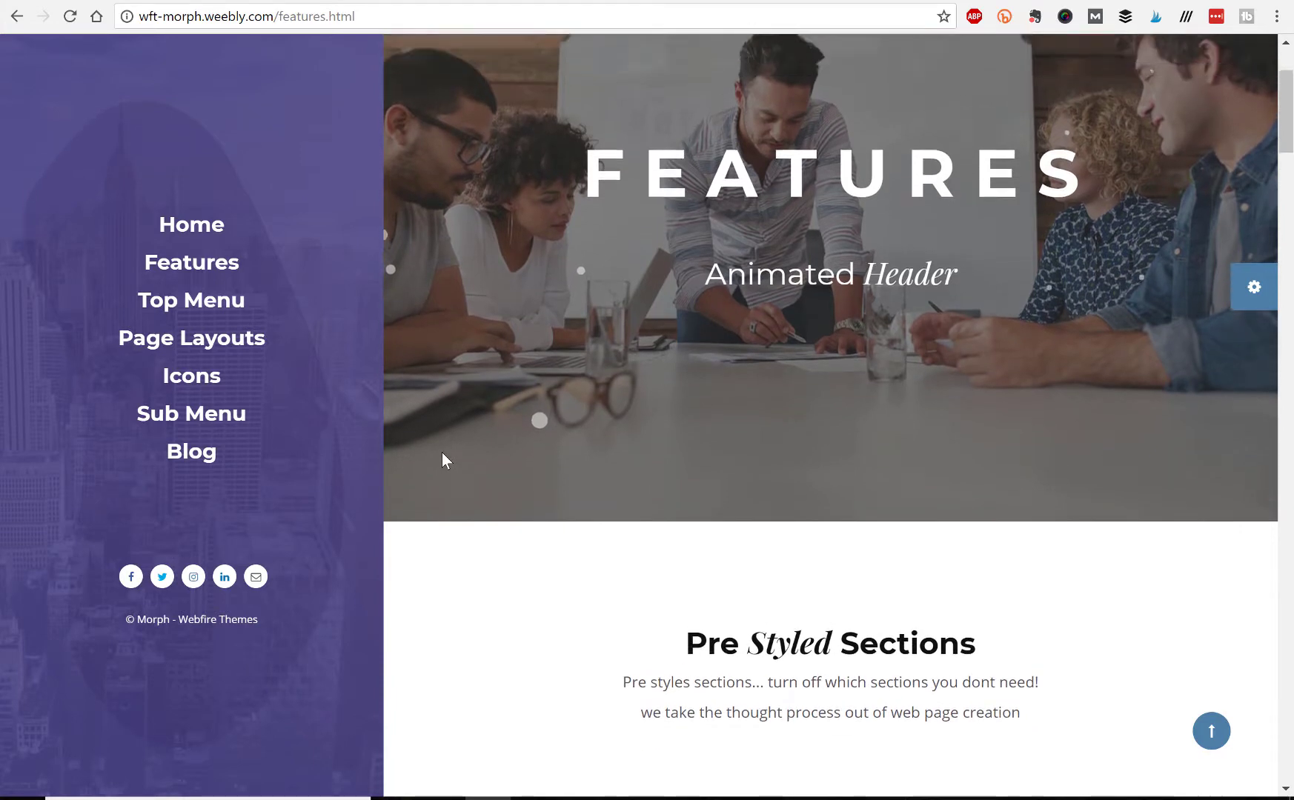
{"action": "scroll", "coordinate": [441, 454], "scroll_direction": "up", "scroll_amount": 2}
{"action": "scroll", "coordinate": [442, 455], "scroll_direction": "down", "scroll_amount": 4}
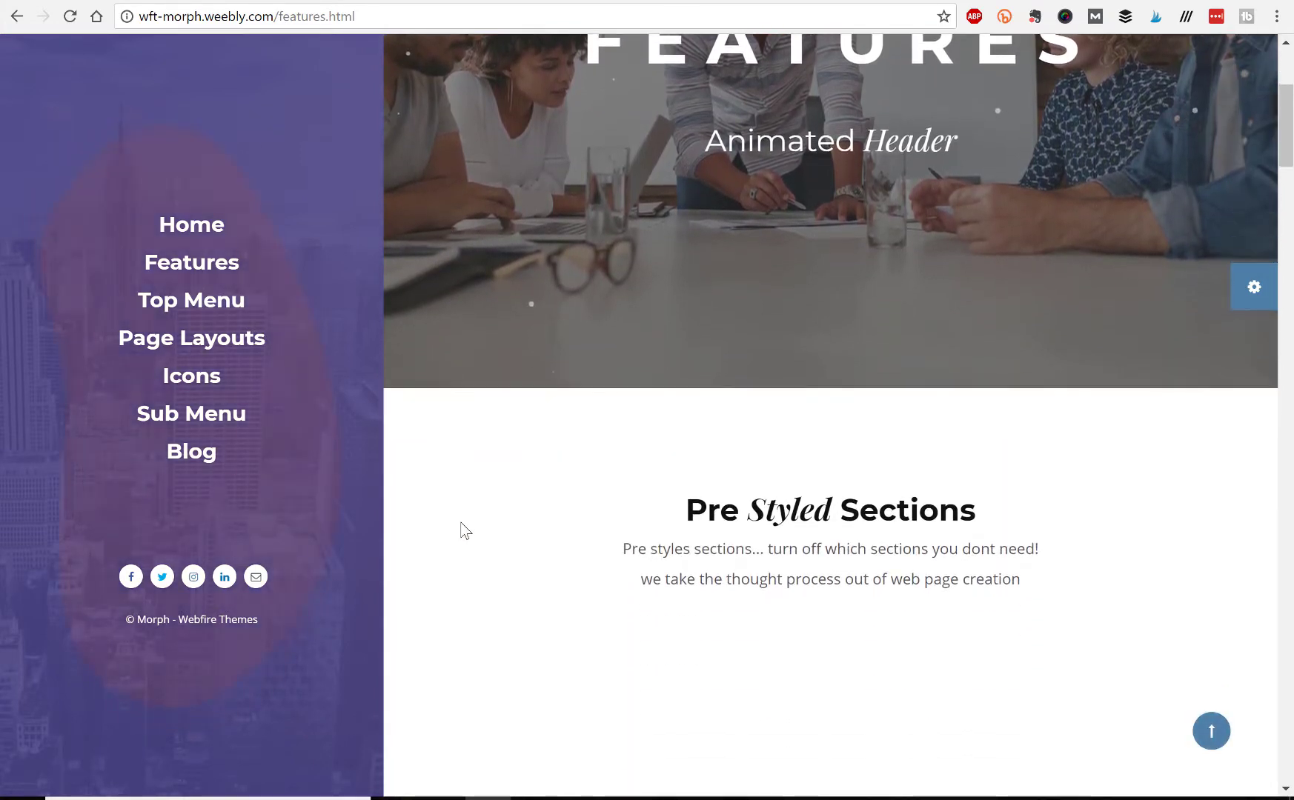
{"action": "scroll", "coordinate": [510, 511], "scroll_direction": "down", "scroll_amount": 3}
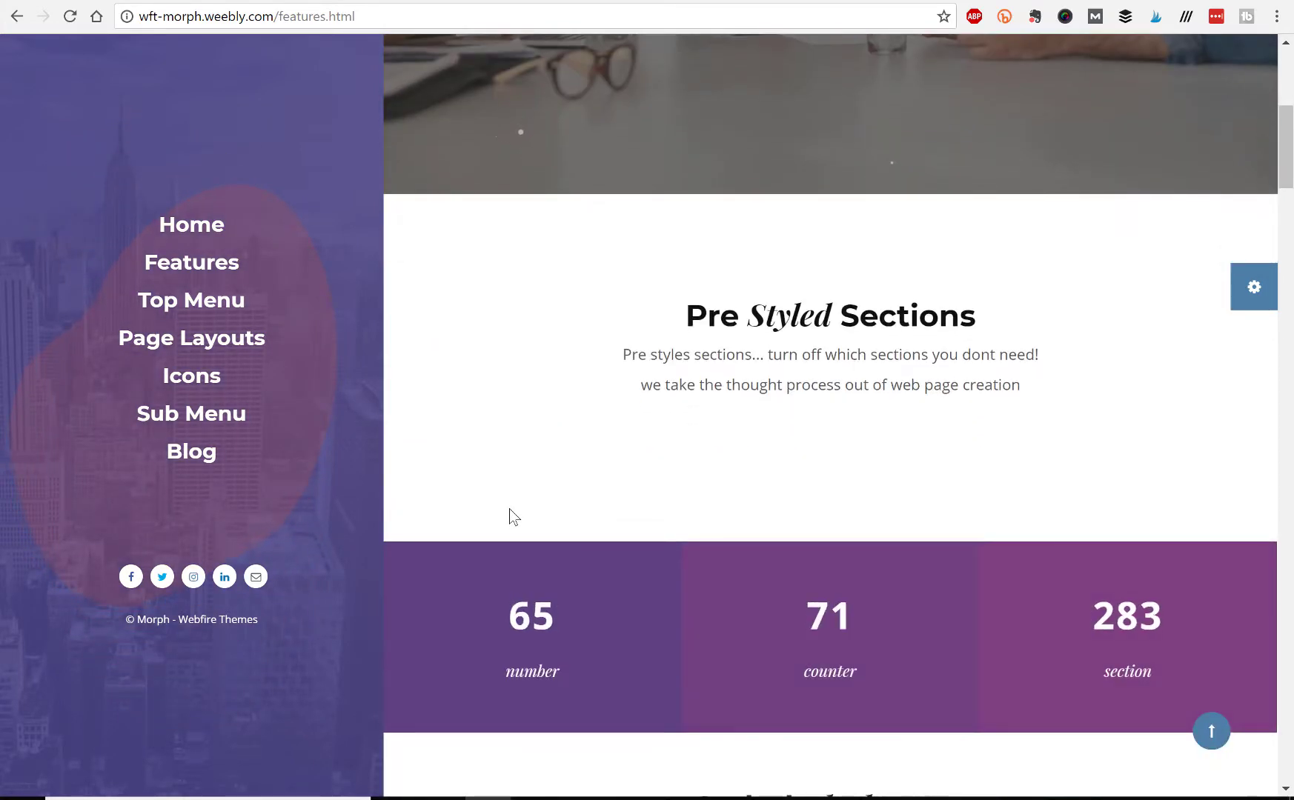
{"action": "scroll", "coordinate": [509, 508], "scroll_direction": "down", "scroll_amount": 2}
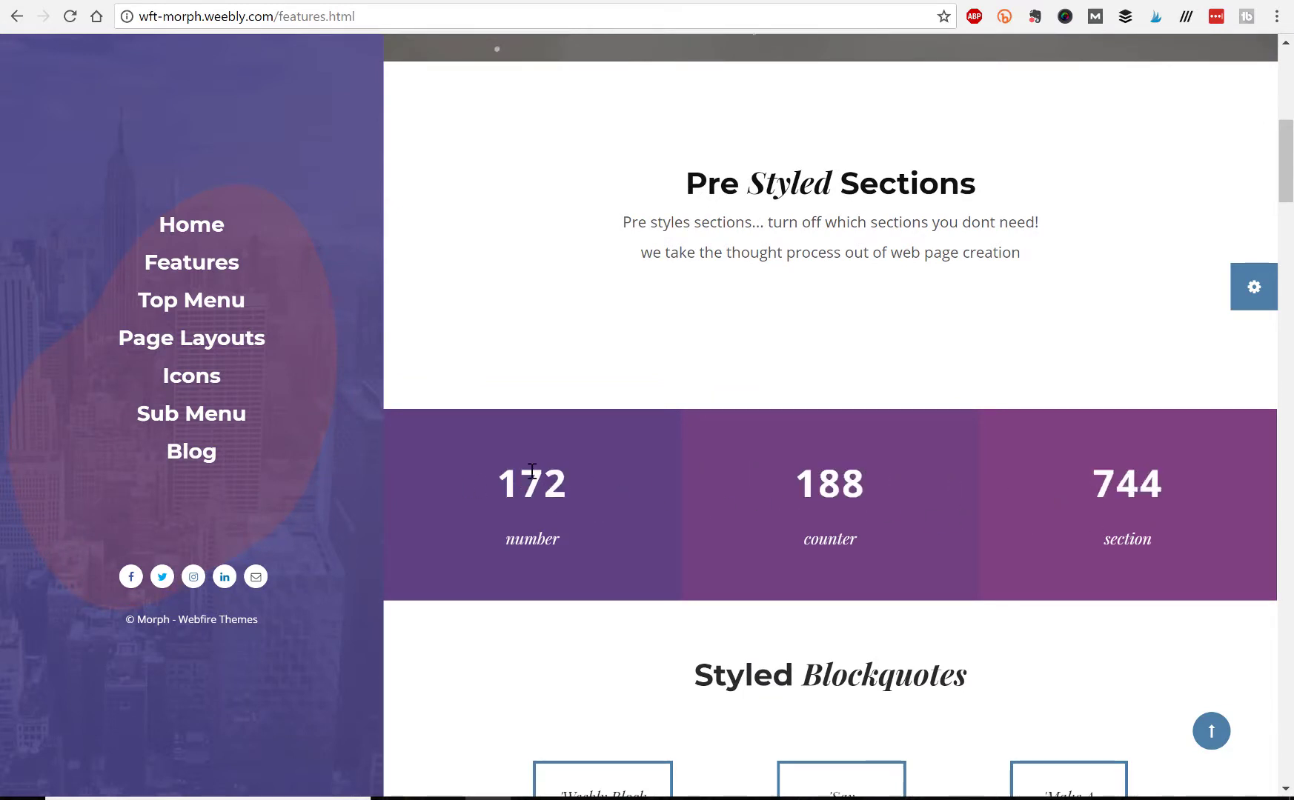
{"action": "scroll", "coordinate": [566, 410], "scroll_direction": "down", "scroll_amount": 2}
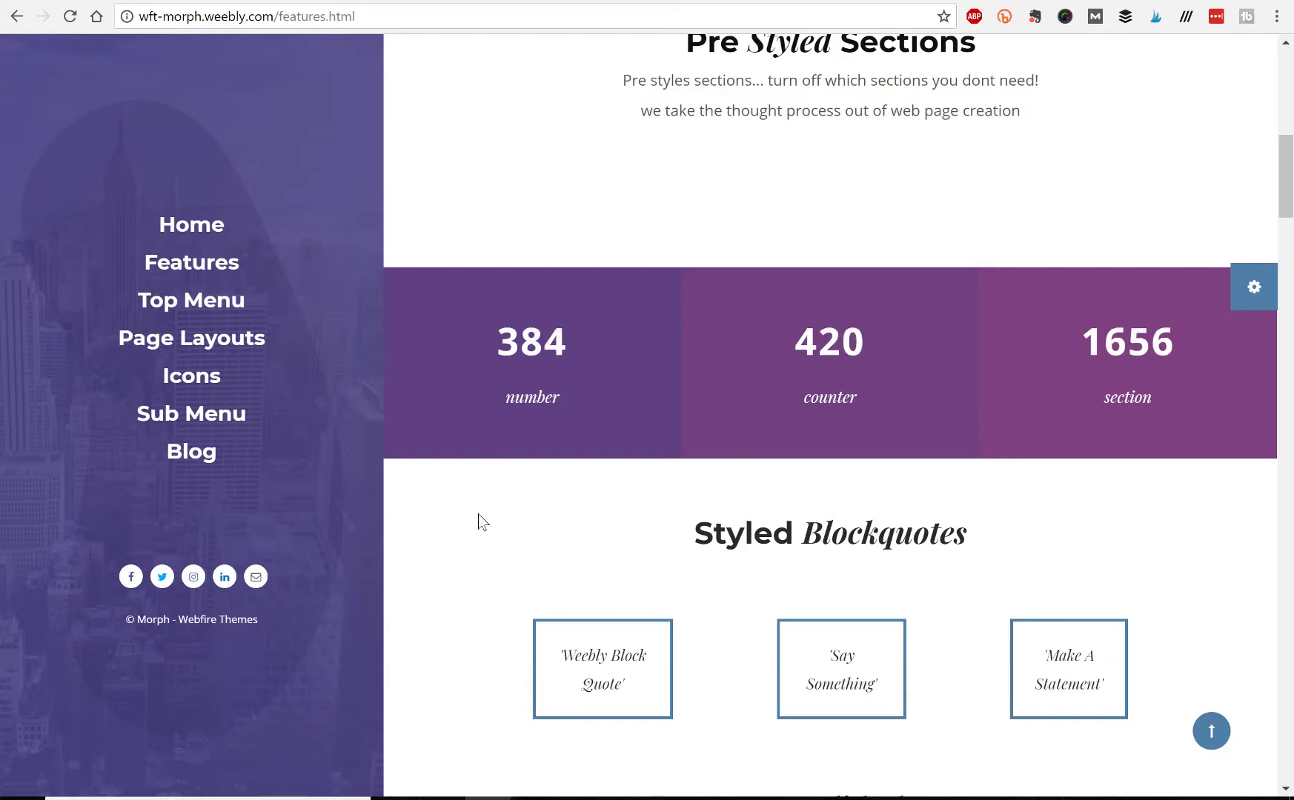
- Scroll the Morph home page past the artwork slider and portfolio logos to the team quotes
{"action": "scroll", "coordinate": [511, 512], "scroll_direction": "down", "scroll_amount": 3}
{"action": "scroll", "coordinate": [700, 428], "scroll_direction": "down", "scroll_amount": 4}
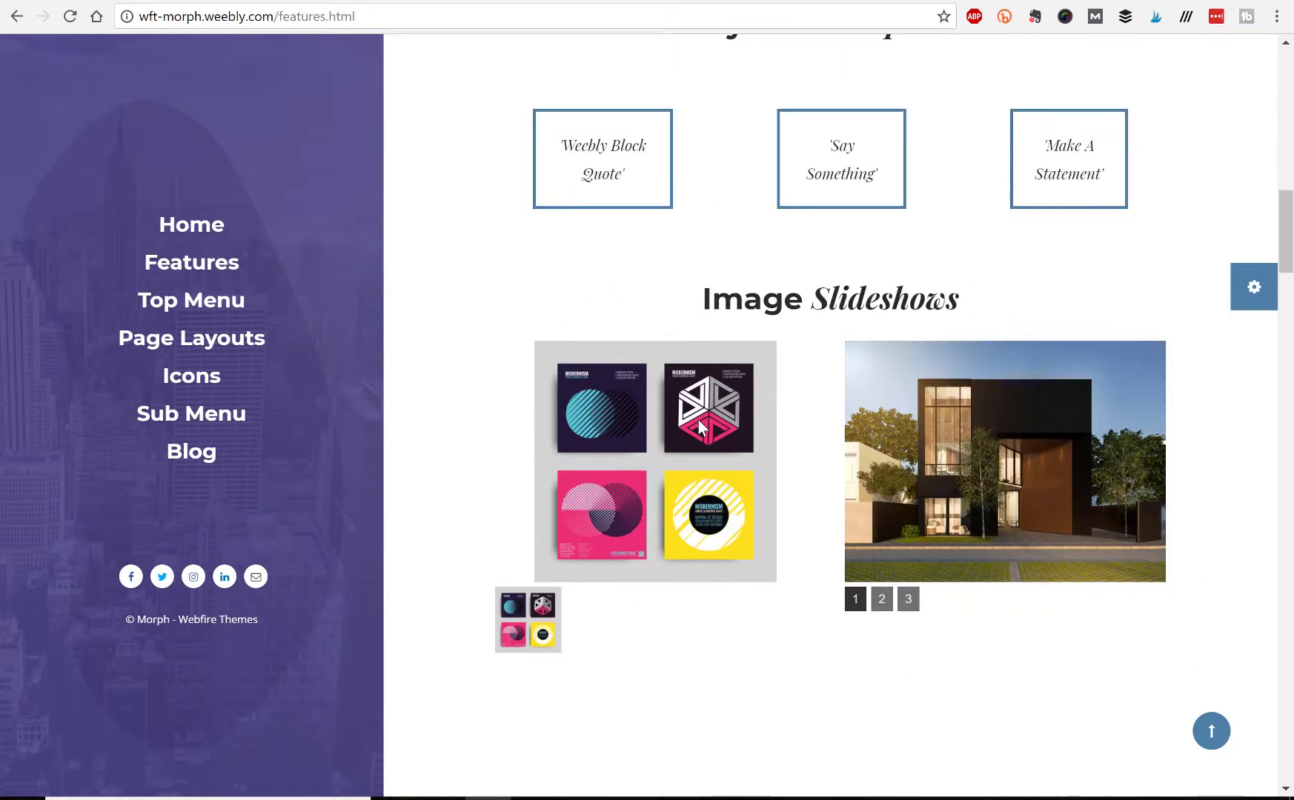
{"action": "scroll", "coordinate": [699, 420], "scroll_direction": "down", "scroll_amount": 2}
{"action": "scroll", "coordinate": [644, 383], "scroll_direction": "down", "scroll_amount": 4}
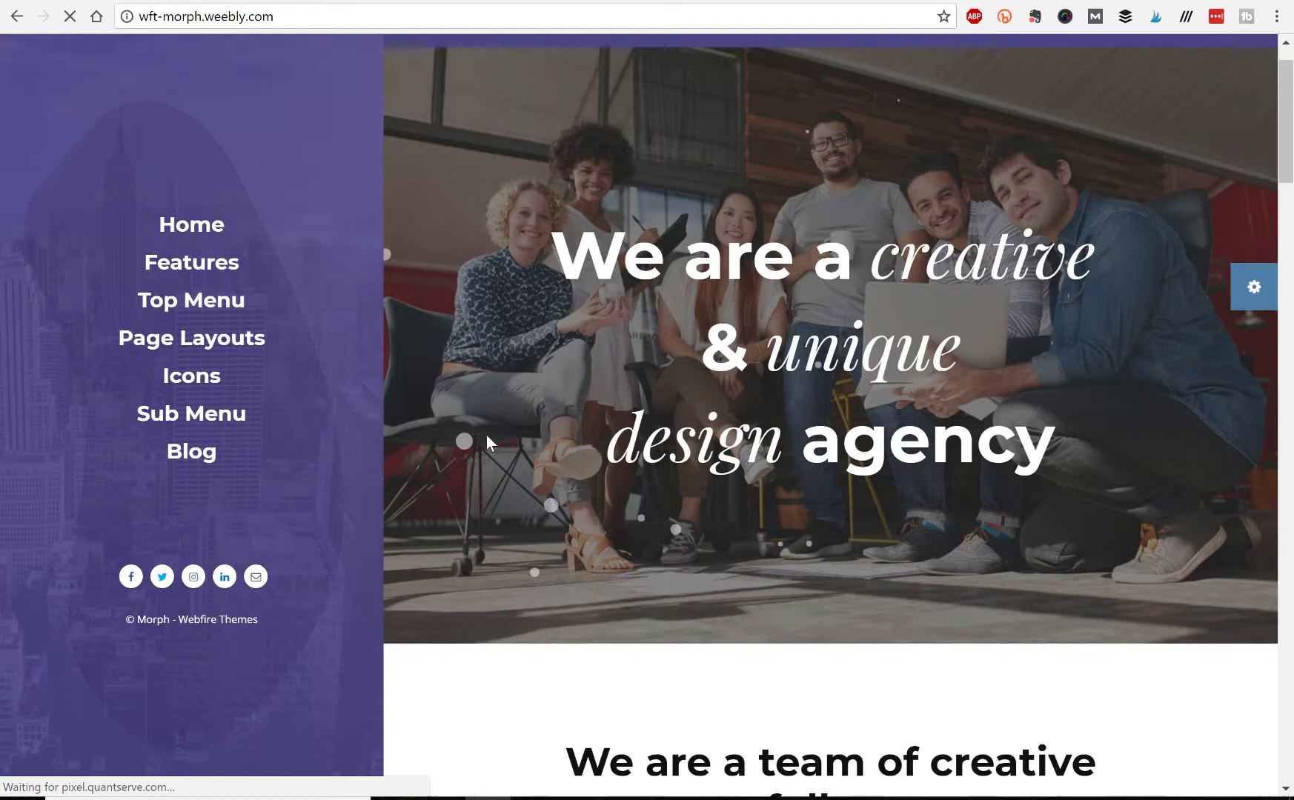
{"action": "scroll", "coordinate": [487, 435], "scroll_direction": "down", "scroll_amount": 5}
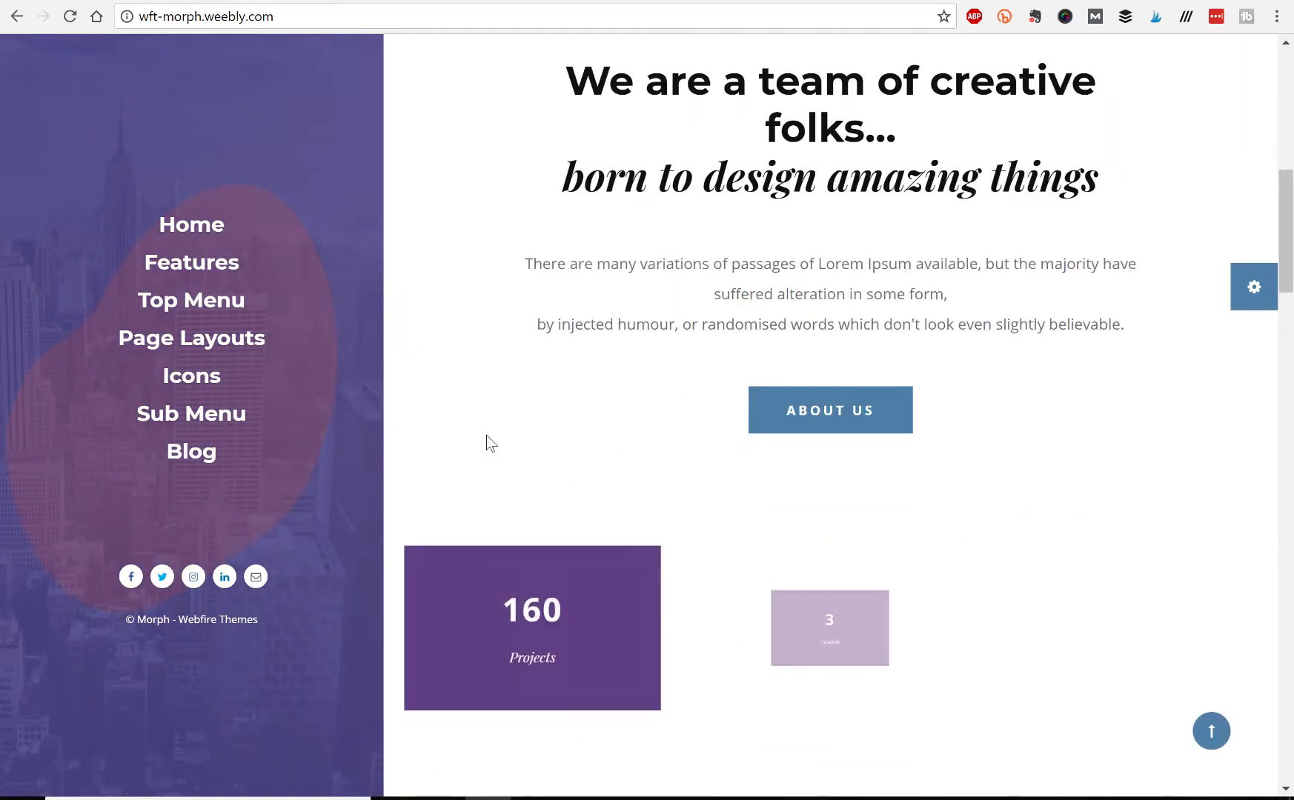
{"action": "scroll", "coordinate": [486, 435], "scroll_direction": "down", "scroll_amount": 4}
{"action": "scroll", "coordinate": [486, 435], "scroll_direction": "down", "scroll_amount": 5}
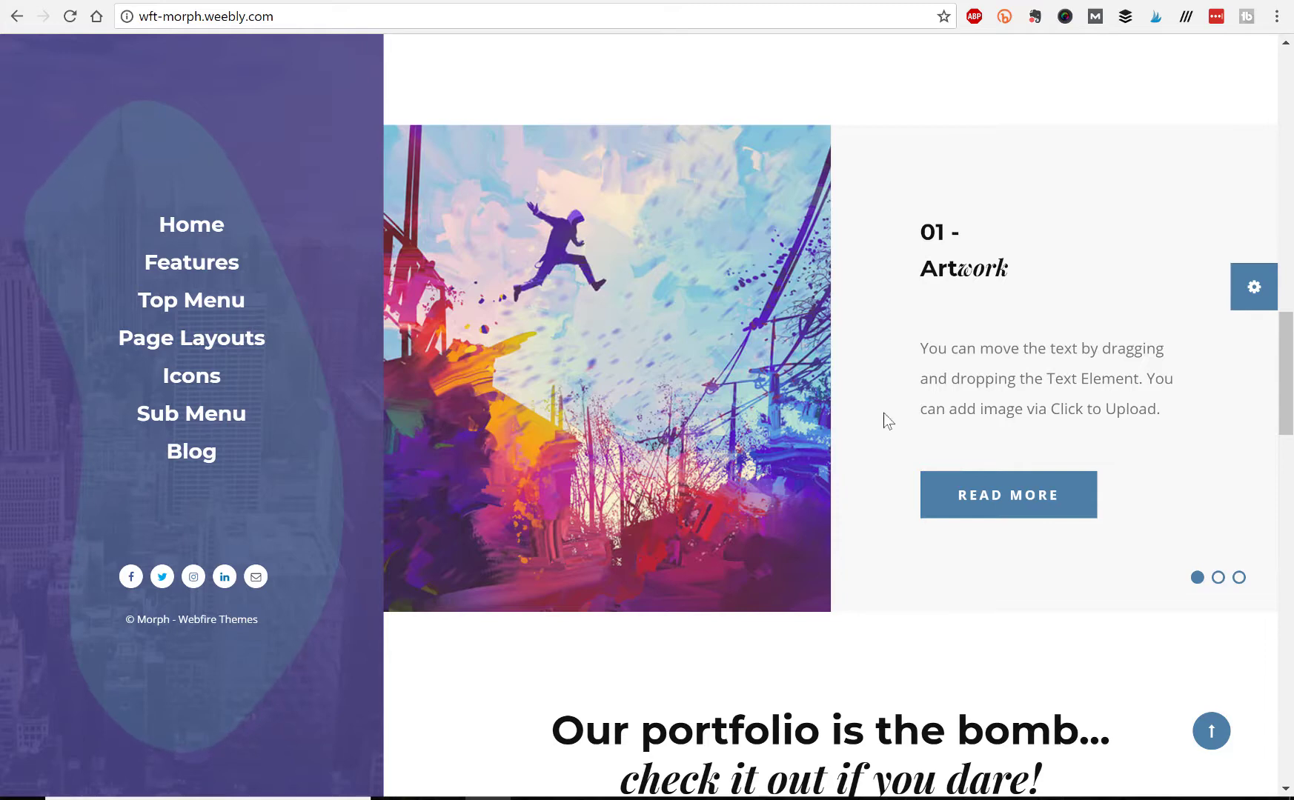
{"action": "scroll", "coordinate": [711, 401], "scroll_direction": "down", "scroll_amount": 7}
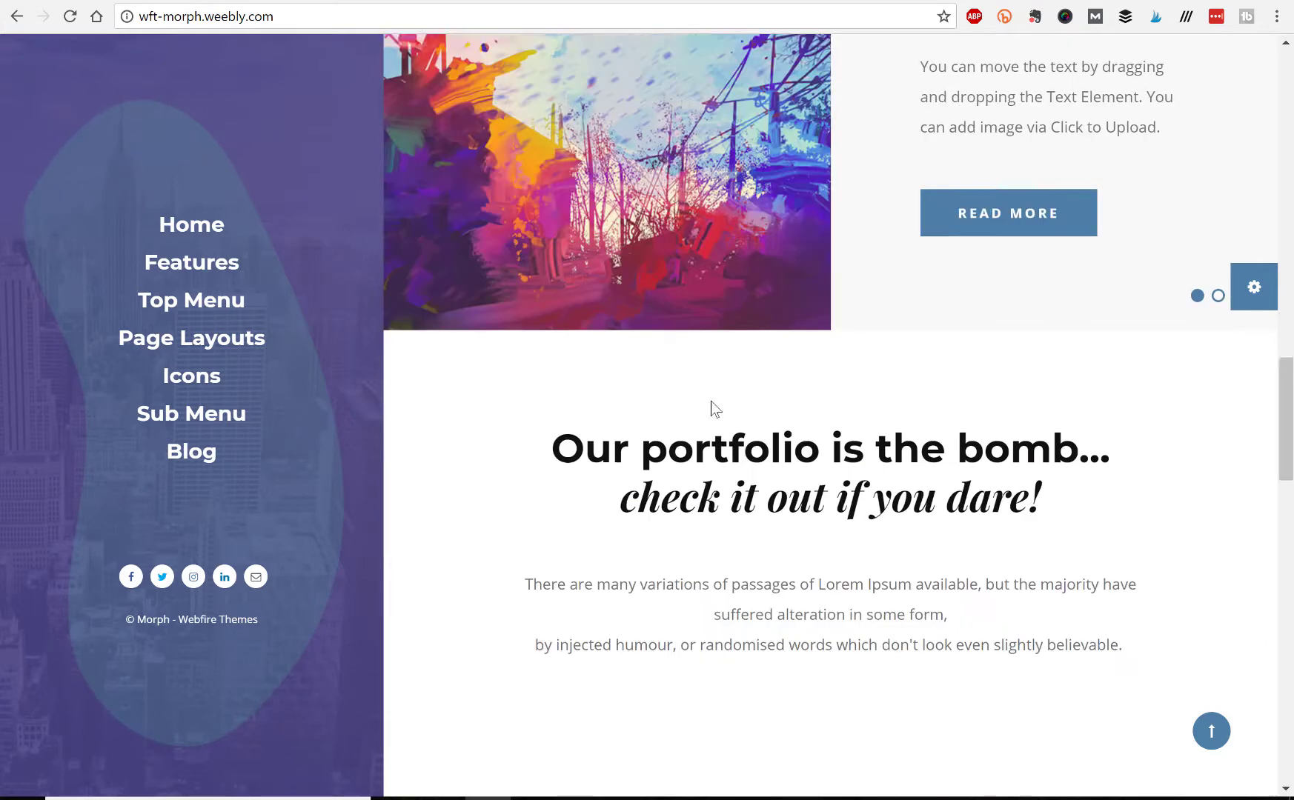
{"action": "scroll", "coordinate": [606, 379], "scroll_direction": "down", "scroll_amount": 3}
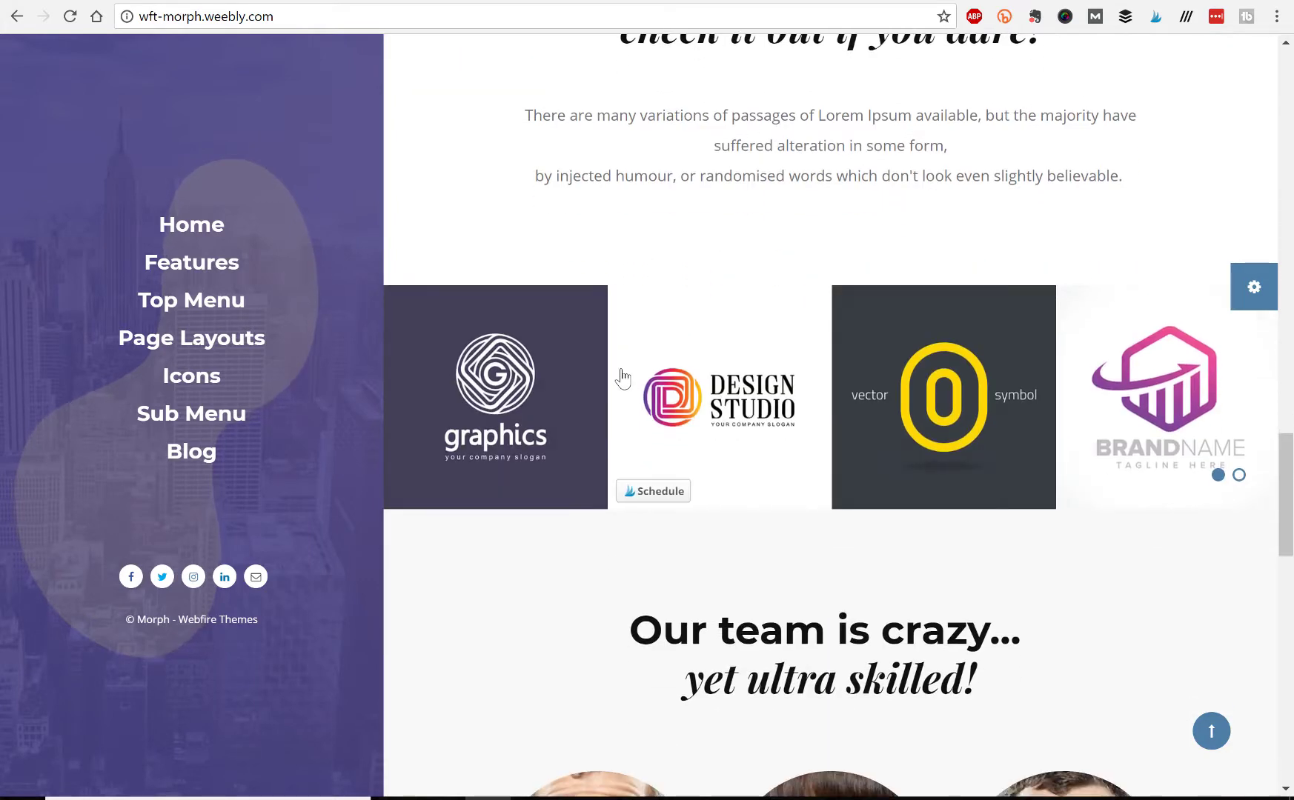
{"action": "scroll", "coordinate": [621, 376], "scroll_direction": "down", "scroll_amount": 6}
{"action": "scroll", "coordinate": [478, 295], "scroll_direction": "down", "scroll_amount": 5}
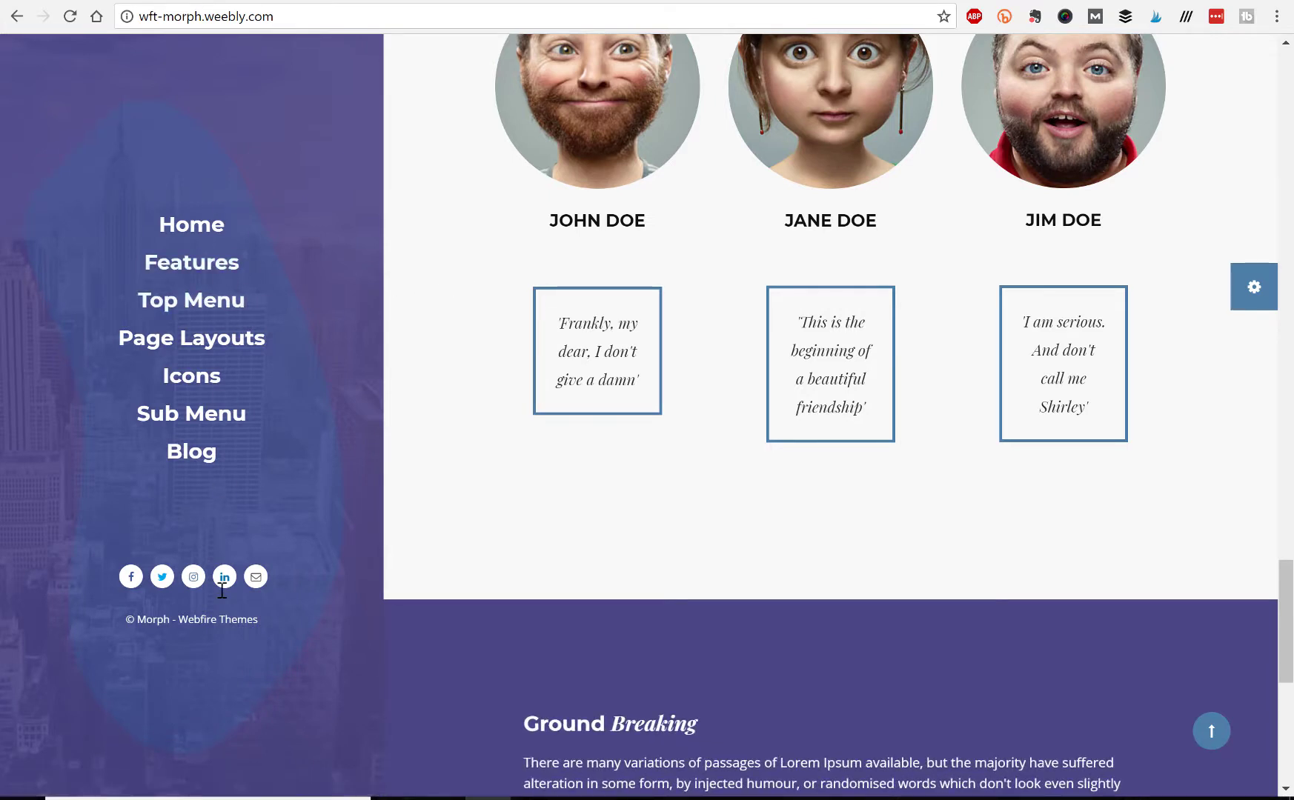
{"action": "mouse_move", "coordinate": [189, 496]}
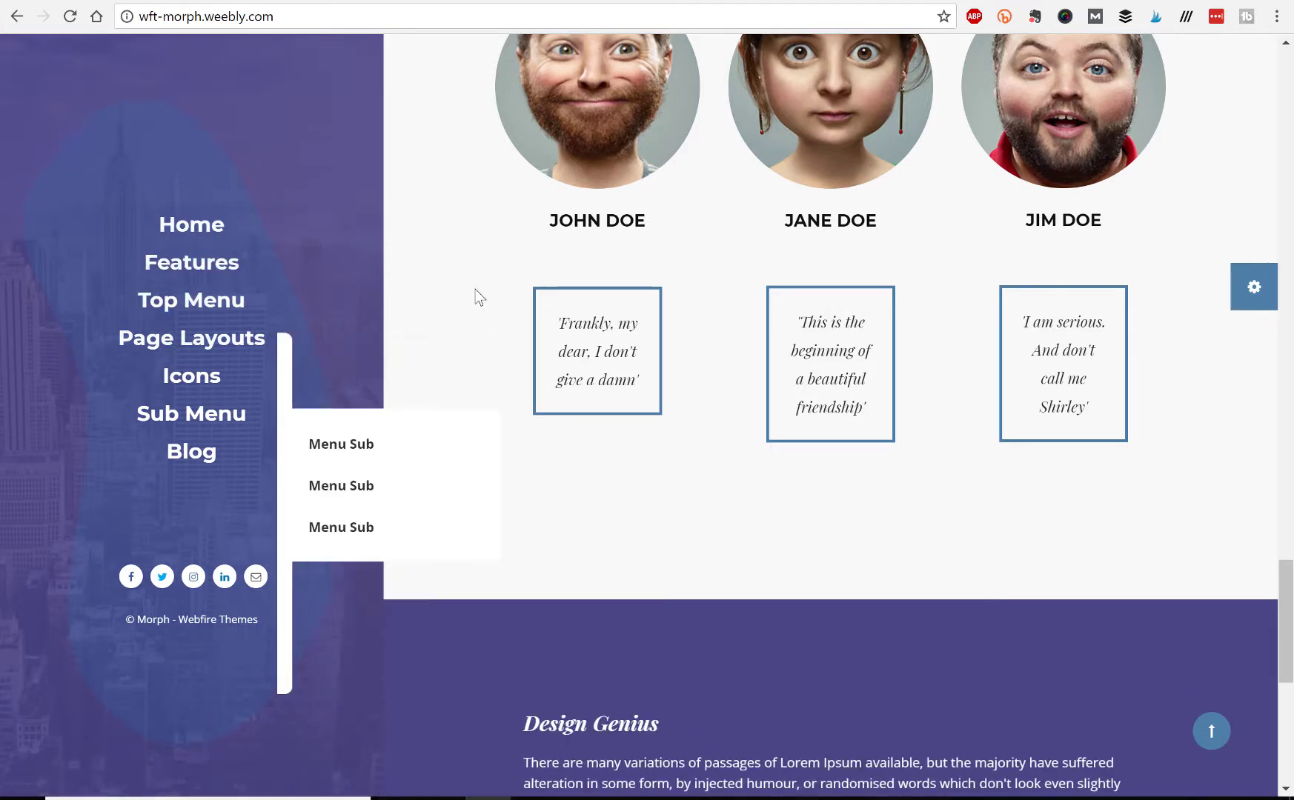
- View the Top Menu layout demo page, scrolling down to the team portraits
{"action": "left_click", "coordinate": [212, 304]}
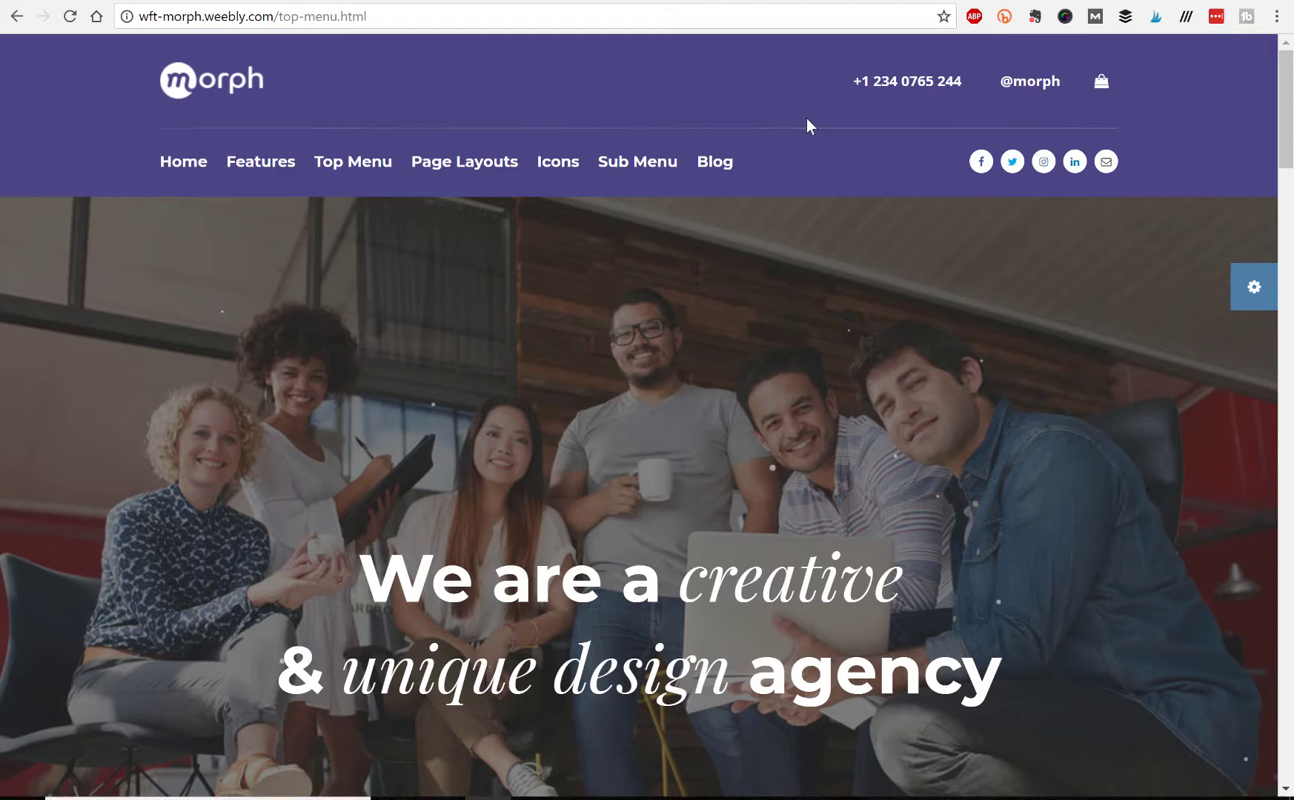
{"action": "scroll", "coordinate": [402, 512], "scroll_direction": "down", "scroll_amount": 7}
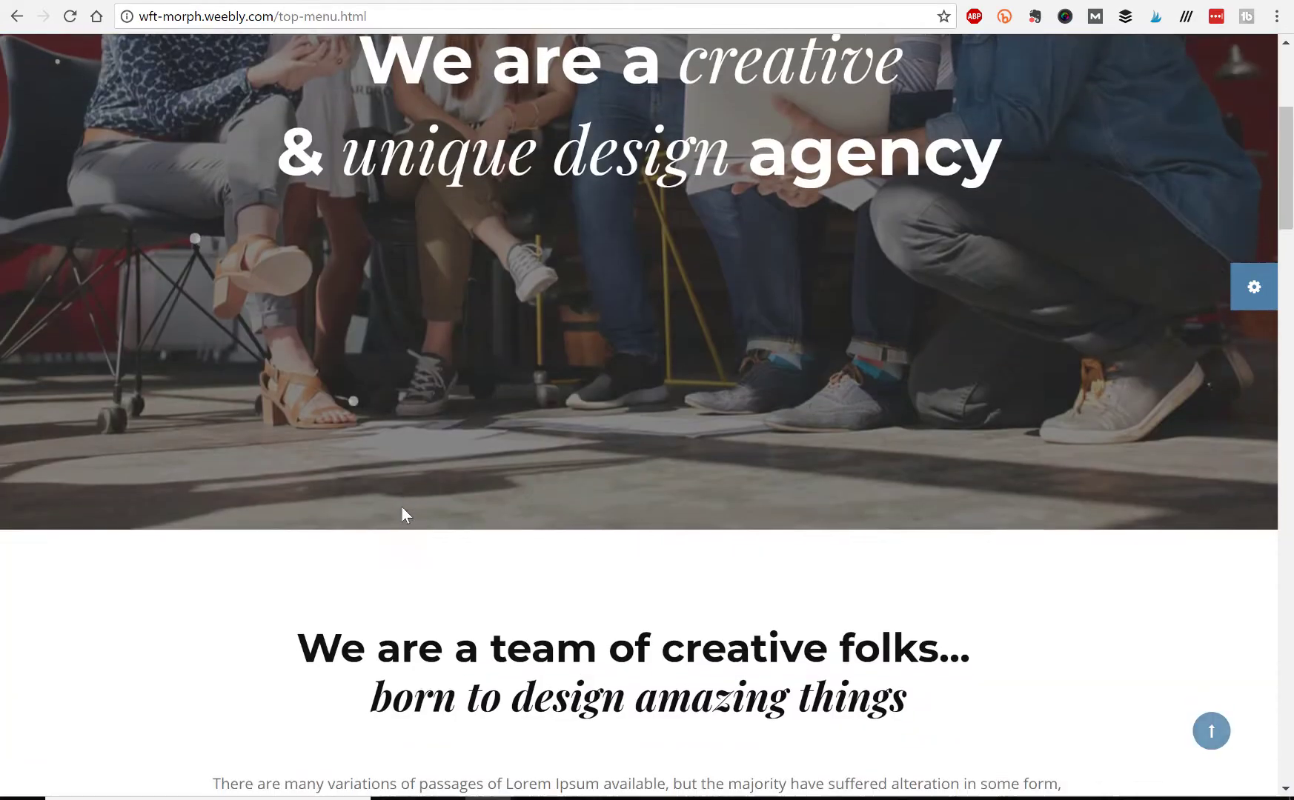
{"action": "scroll", "coordinate": [402, 508], "scroll_direction": "down", "scroll_amount": 5}
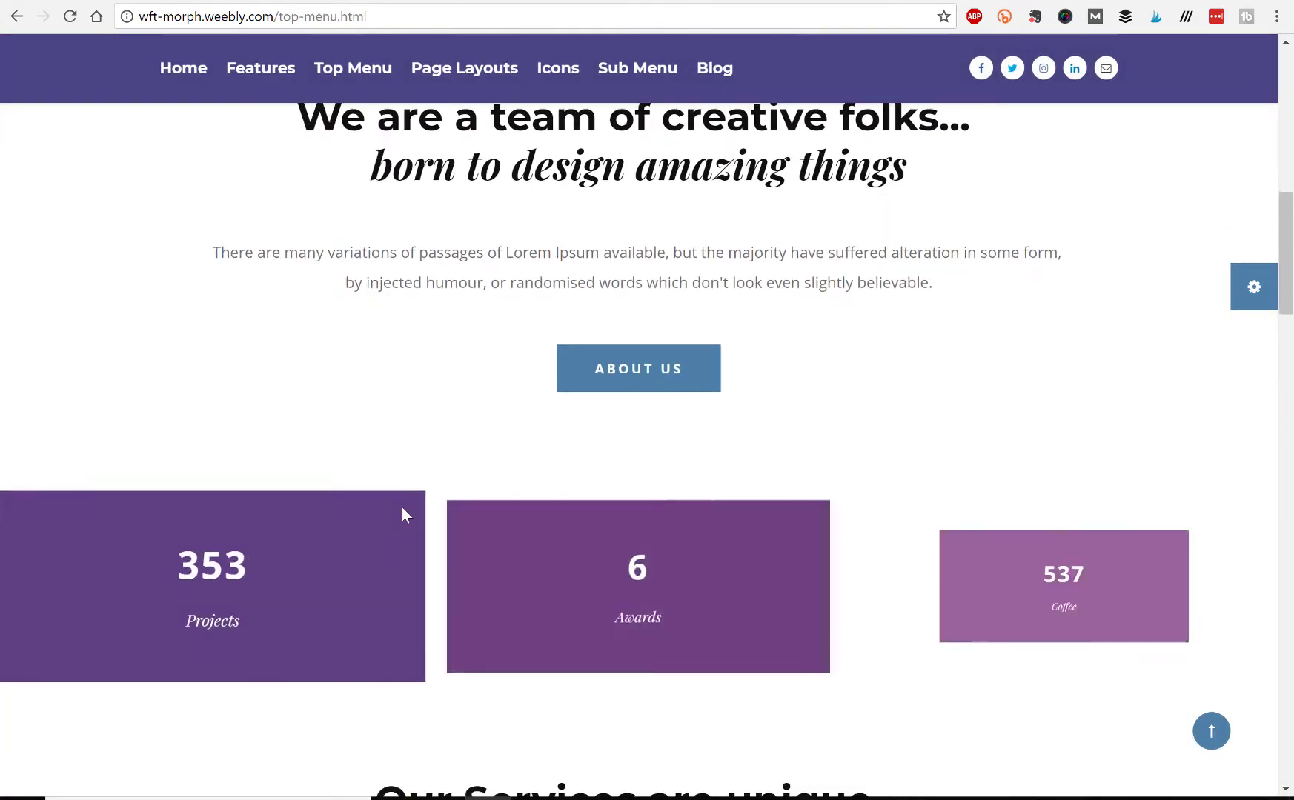
{"action": "scroll", "coordinate": [402, 508], "scroll_direction": "down", "scroll_amount": 3}
{"action": "scroll", "coordinate": [406, 515], "scroll_direction": "down", "scroll_amount": 3}
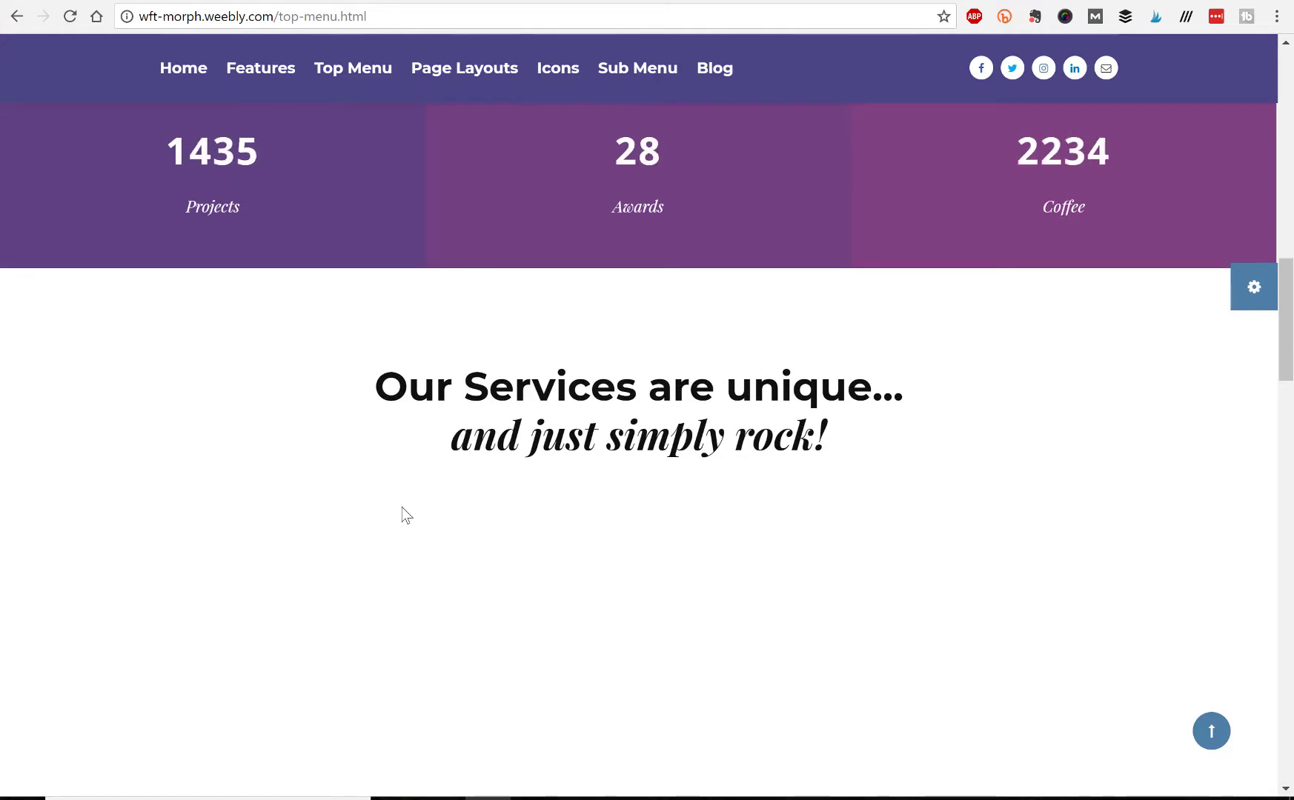
{"action": "scroll", "coordinate": [404, 515], "scroll_direction": "down", "scroll_amount": 6}
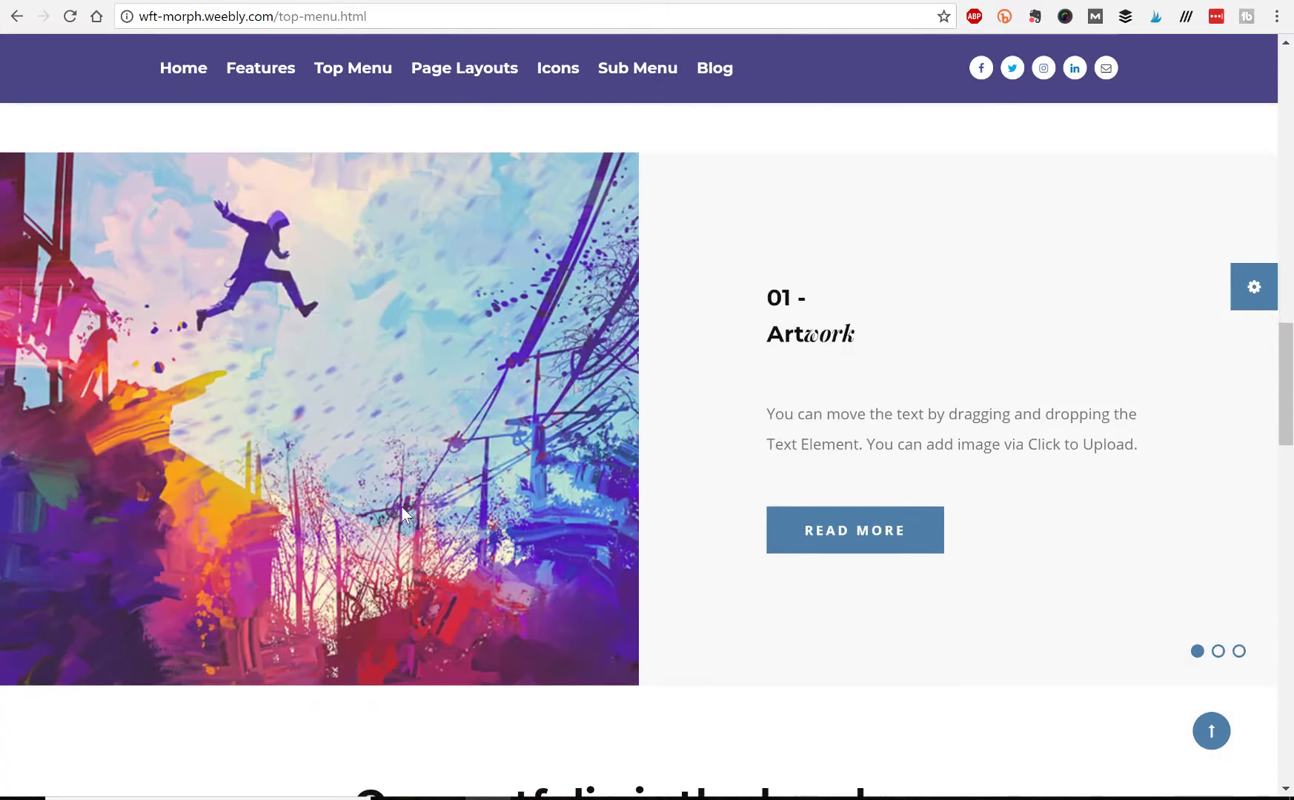
{"action": "scroll", "coordinate": [401, 515], "scroll_direction": "down", "scroll_amount": 6}
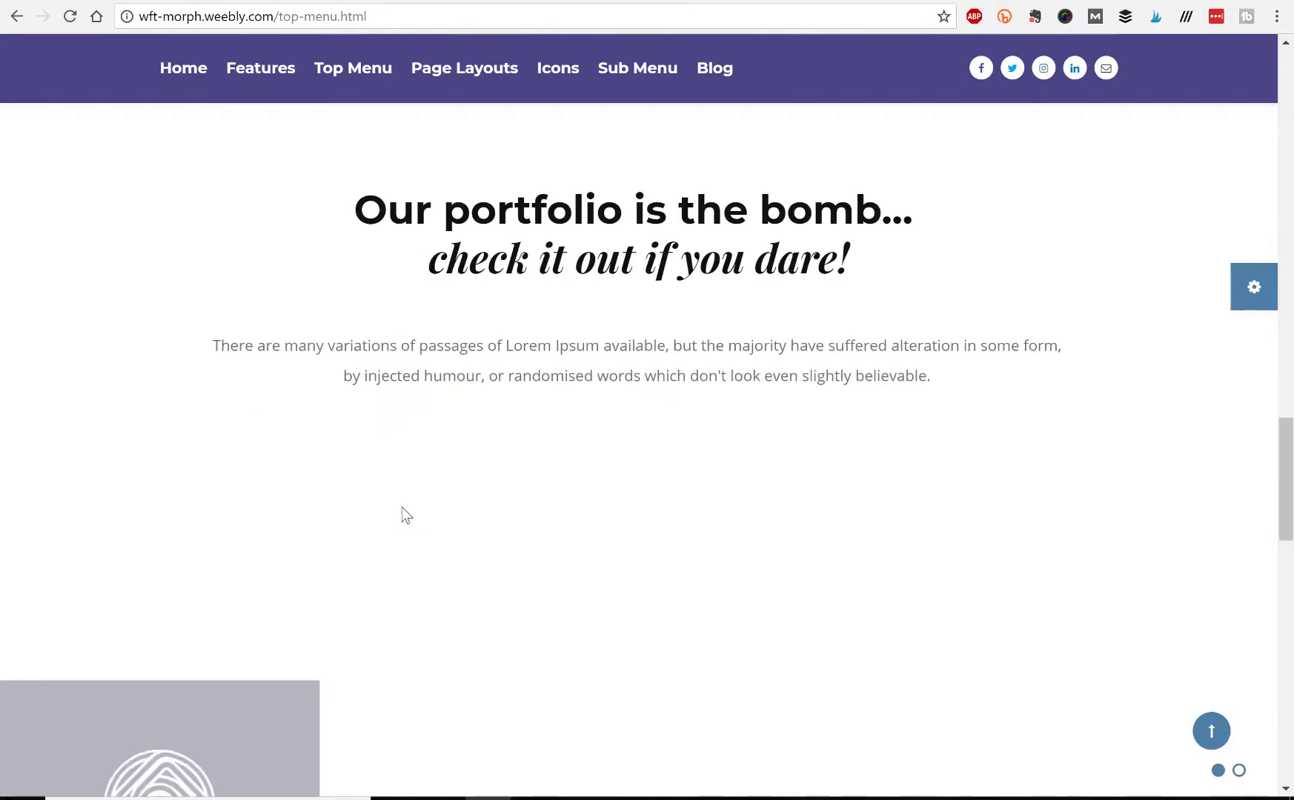
{"action": "scroll", "coordinate": [402, 516], "scroll_direction": "down", "scroll_amount": 5}
{"action": "scroll", "coordinate": [402, 512], "scroll_direction": "down", "scroll_amount": 8}
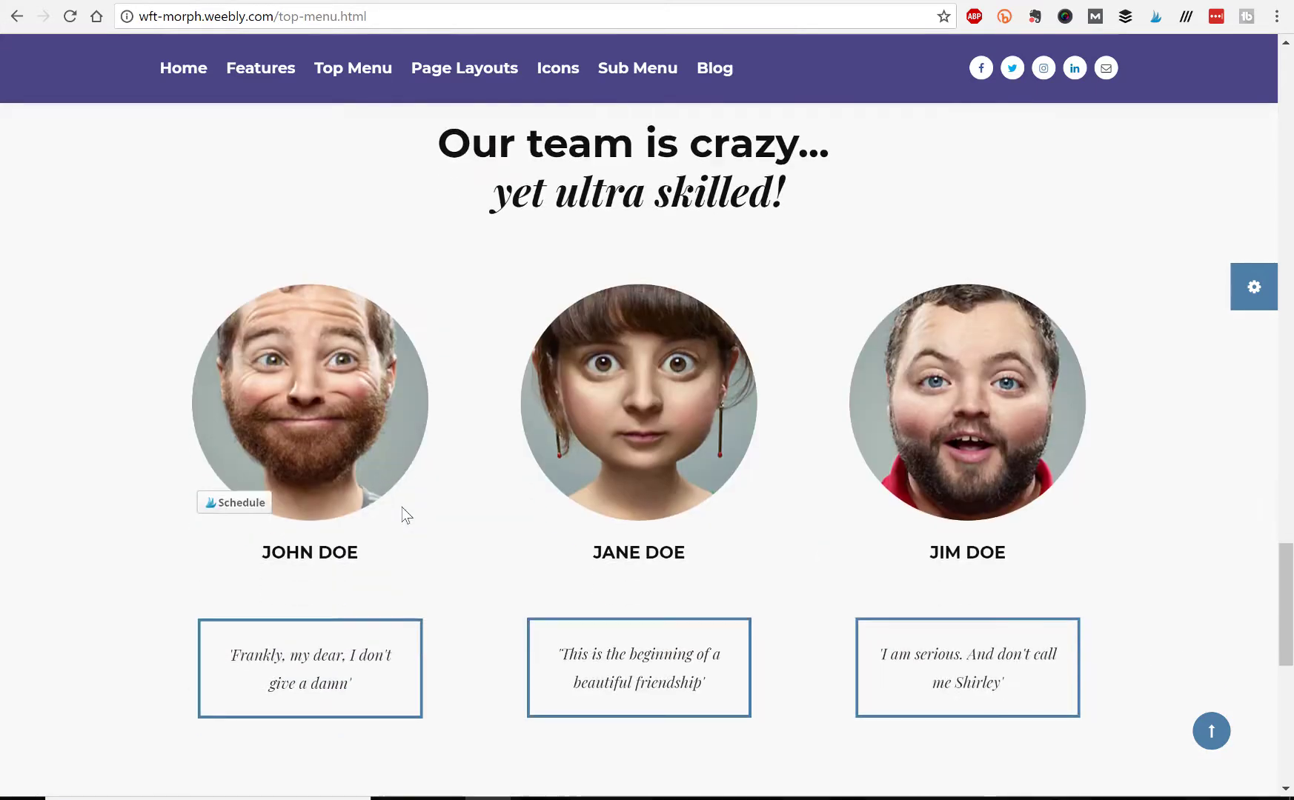
{"action": "scroll", "coordinate": [404, 515], "scroll_direction": "down", "scroll_amount": 1}
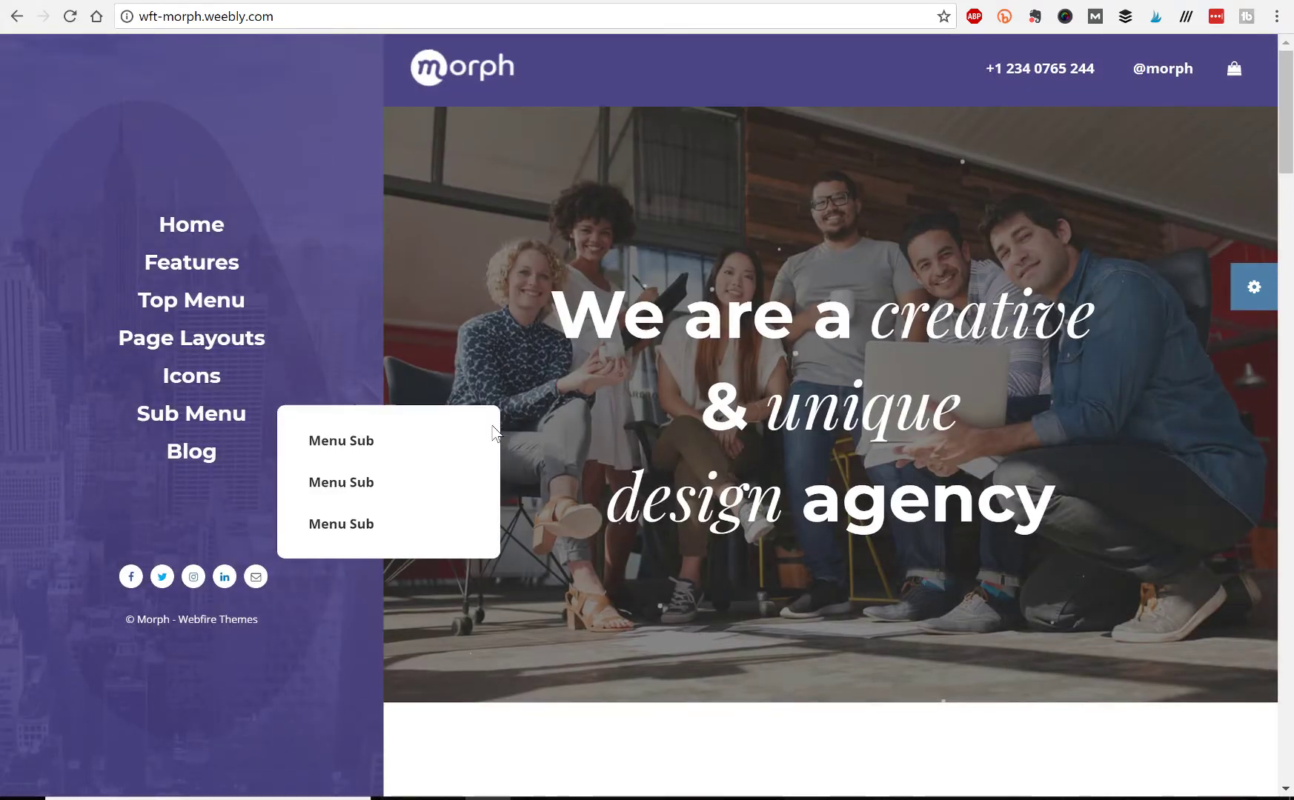
{"action": "scroll", "coordinate": [529, 500], "scroll_direction": "down", "scroll_amount": 3}
{"action": "scroll", "coordinate": [528, 500], "scroll_direction": "down", "scroll_amount": 5}
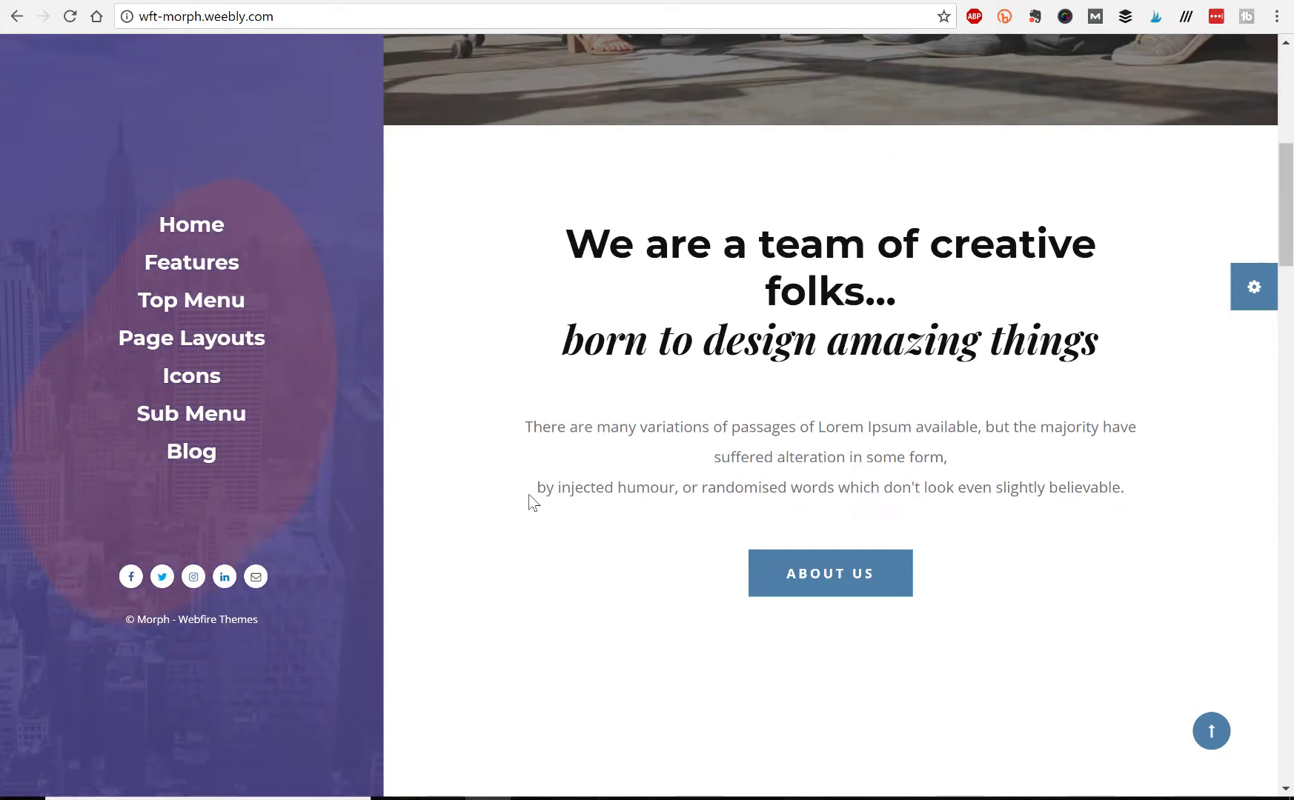
{"action": "scroll", "coordinate": [528, 500], "scroll_direction": "down", "scroll_amount": 2}
{"action": "scroll", "coordinate": [529, 497], "scroll_direction": "down", "scroll_amount": 6}
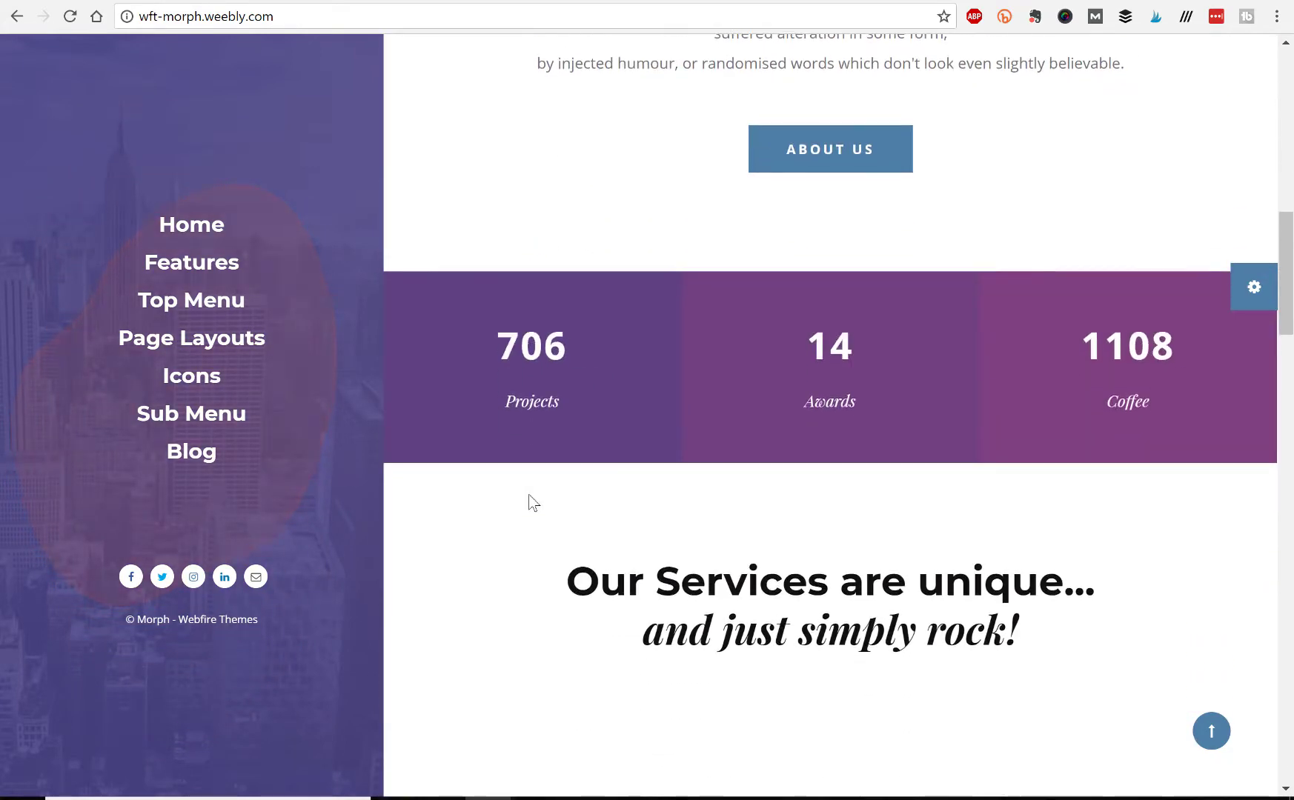
{"action": "scroll", "coordinate": [529, 496], "scroll_direction": "down", "scroll_amount": 7}
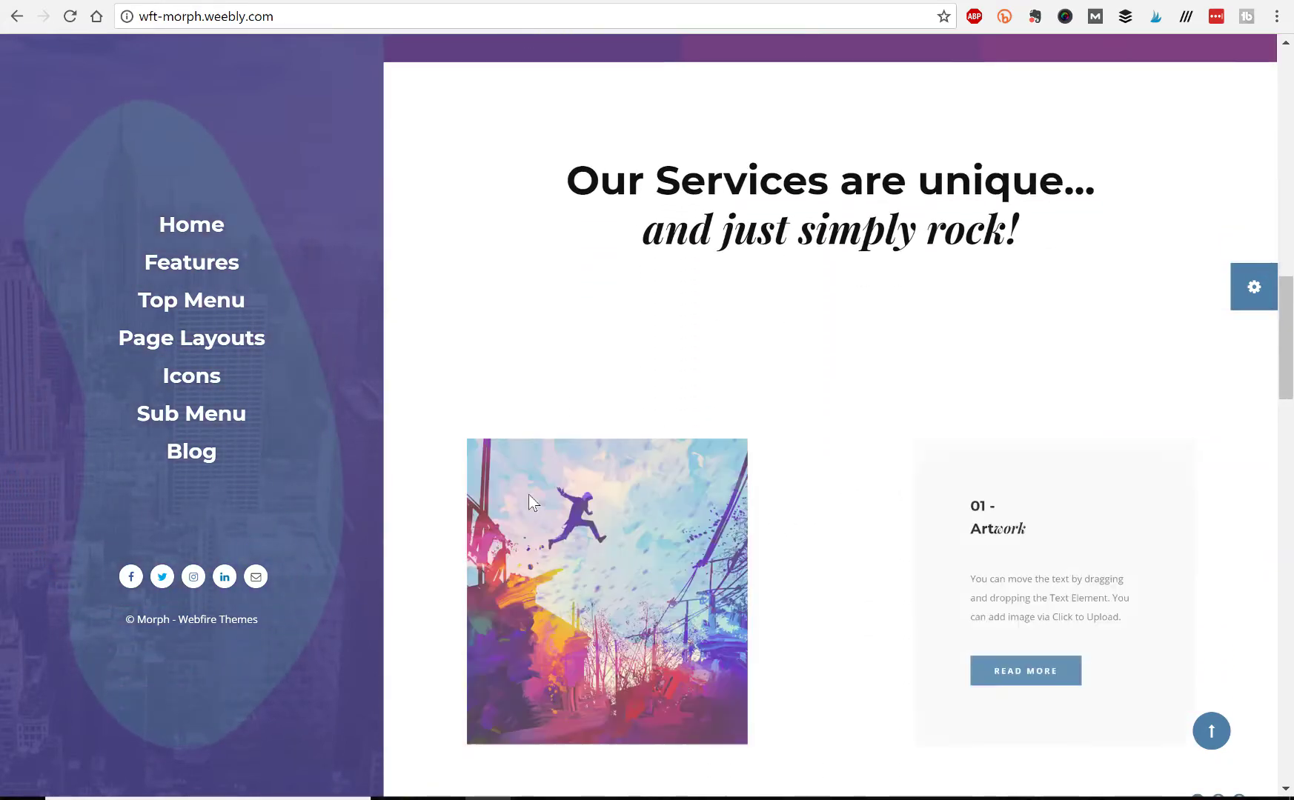
{"action": "scroll", "coordinate": [529, 501], "scroll_direction": "down", "scroll_amount": 2}
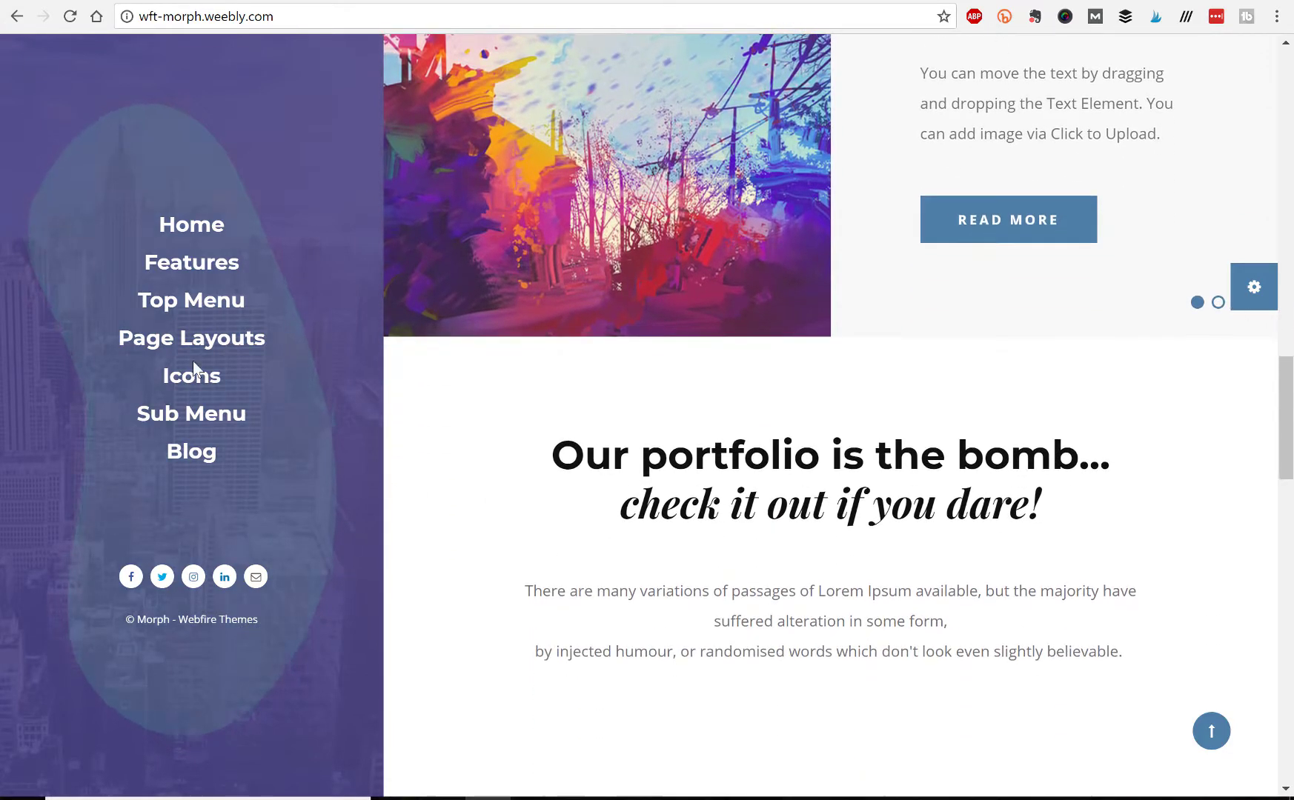
{"action": "mouse_move", "coordinate": [192, 297]}
{"action": "scroll", "coordinate": [580, 495], "scroll_direction": "down", "scroll_amount": 6}
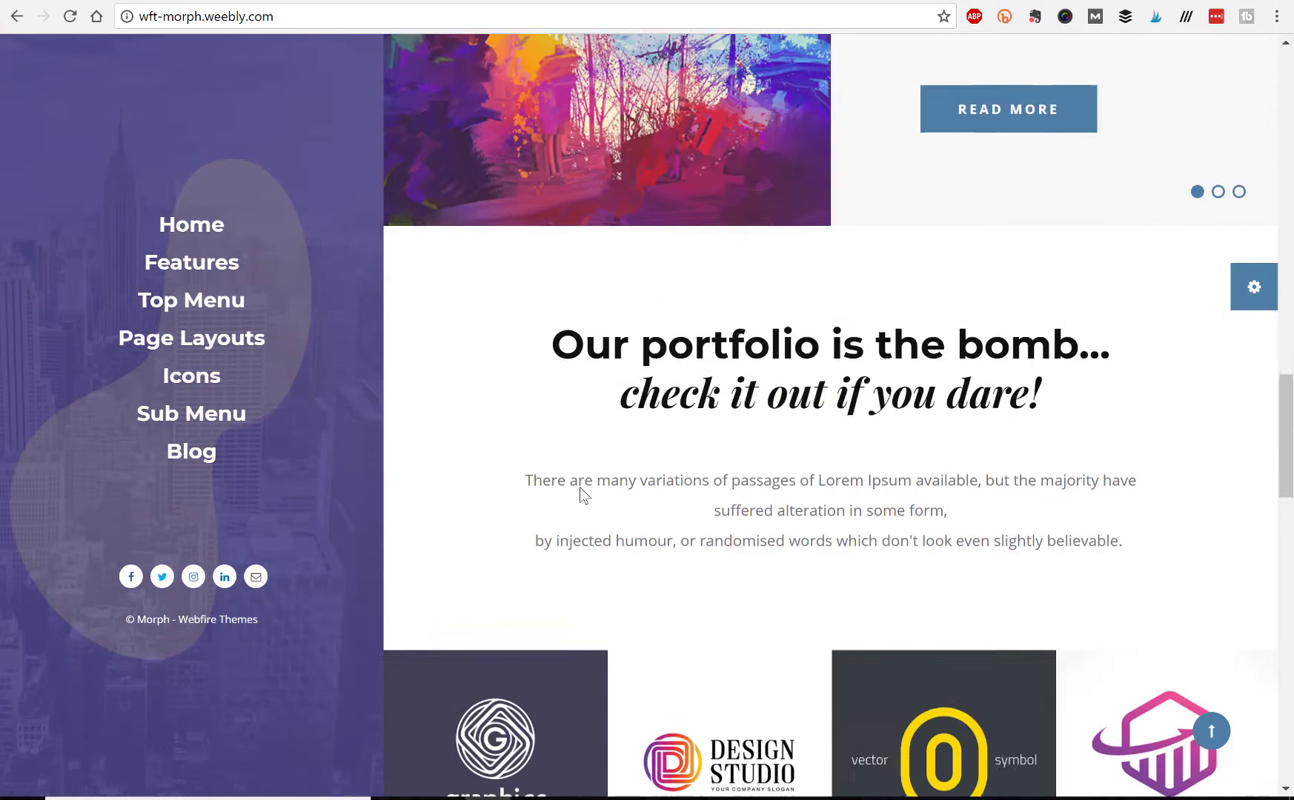
{"action": "scroll", "coordinate": [582, 497], "scroll_direction": "down", "scroll_amount": 8}
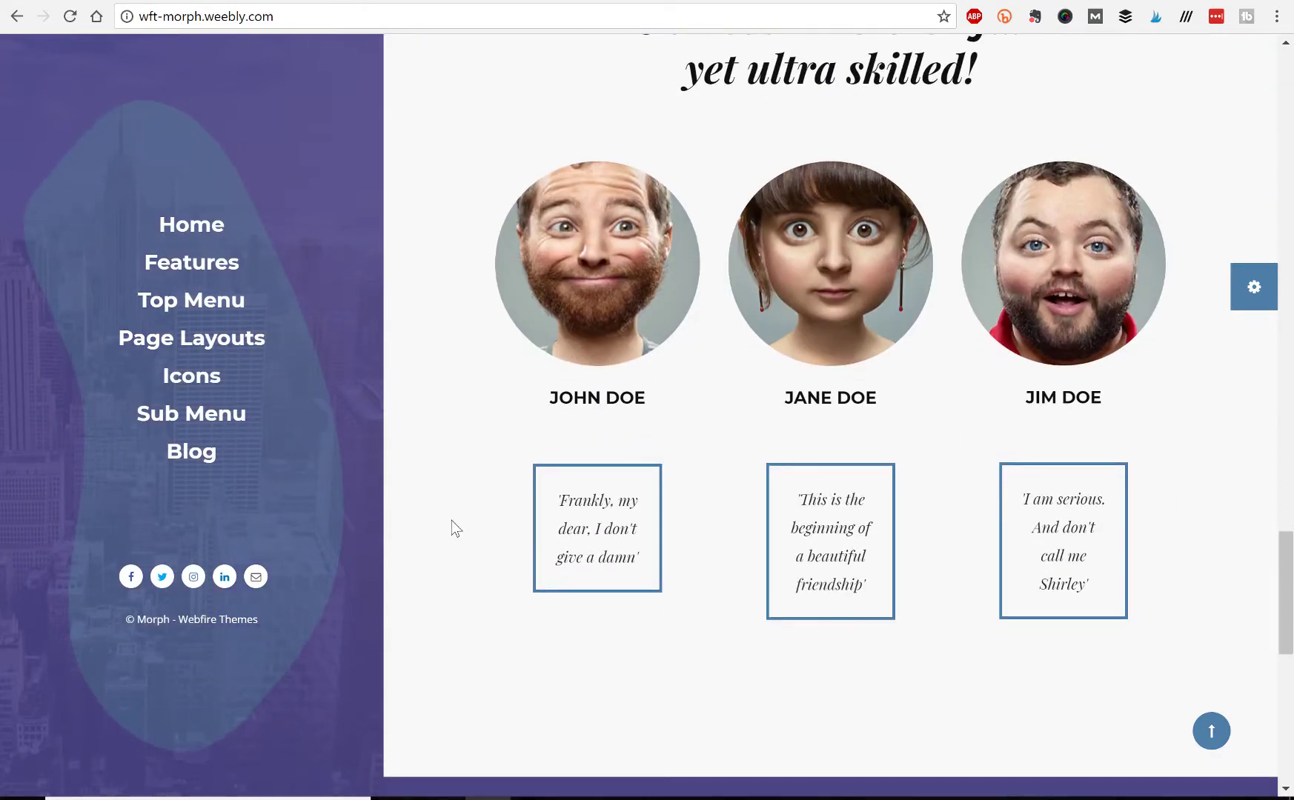
{"action": "scroll", "coordinate": [453, 525], "scroll_direction": "down", "scroll_amount": 3}
{"action": "scroll", "coordinate": [467, 406], "scroll_direction": "up", "scroll_amount": 20}
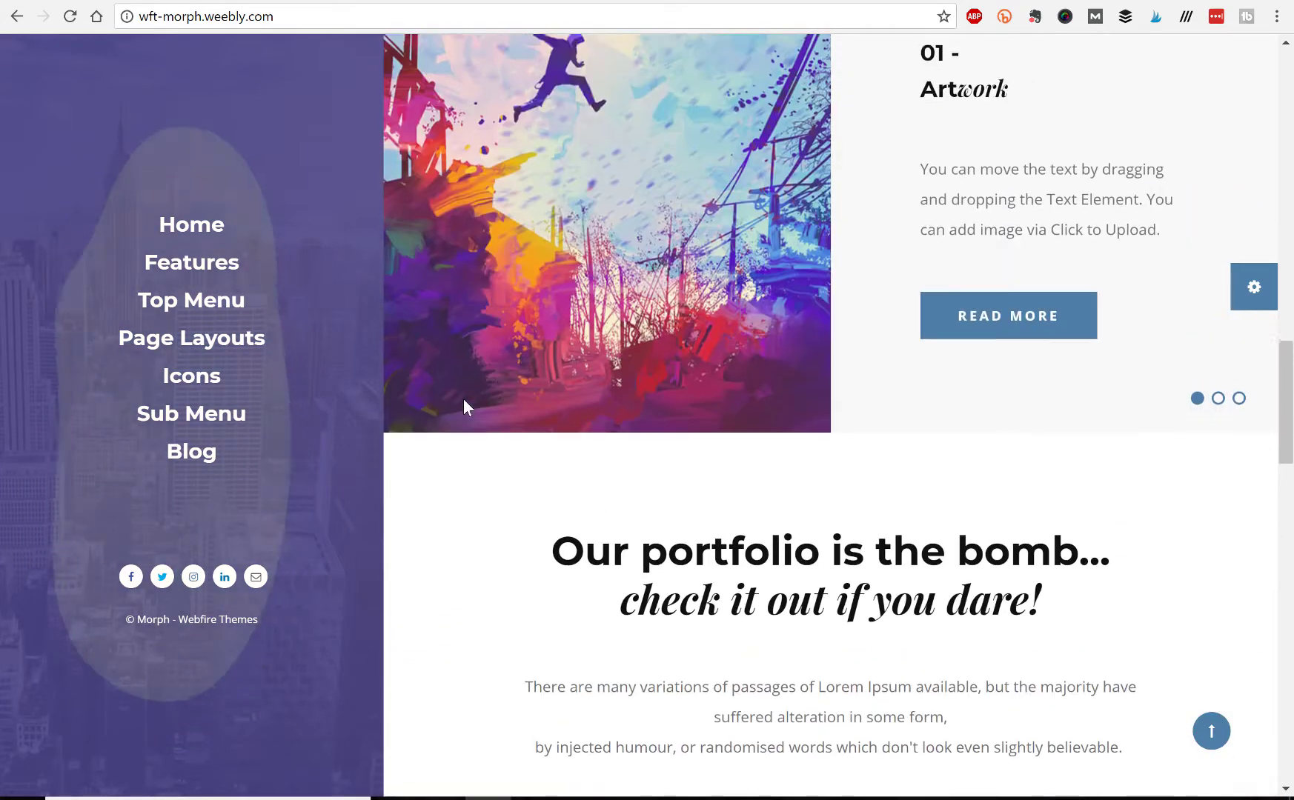
- Select the WCS site title to show its display options and scroll through the site preview
{"action": "scroll", "coordinate": [464, 406], "scroll_direction": "up", "scroll_amount": 13}
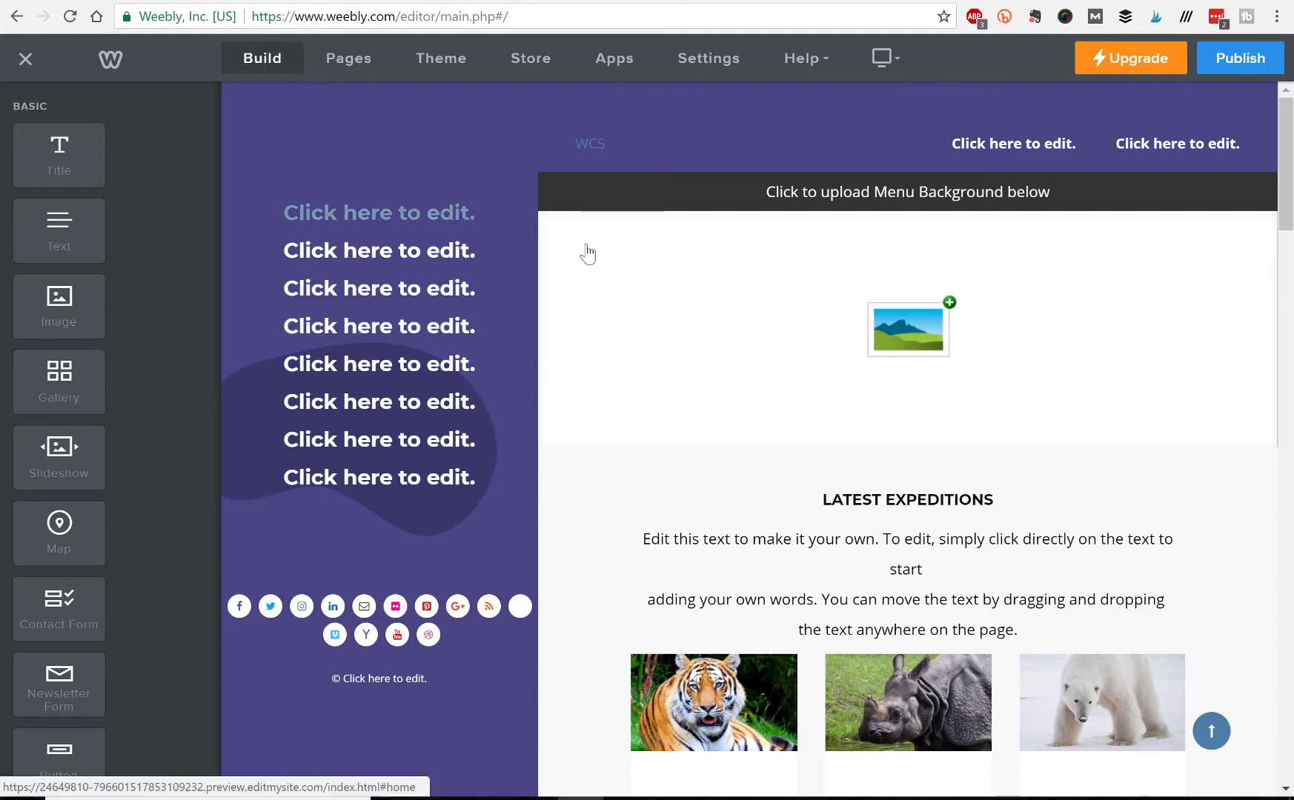
{"action": "left_click", "coordinate": [586, 146]}
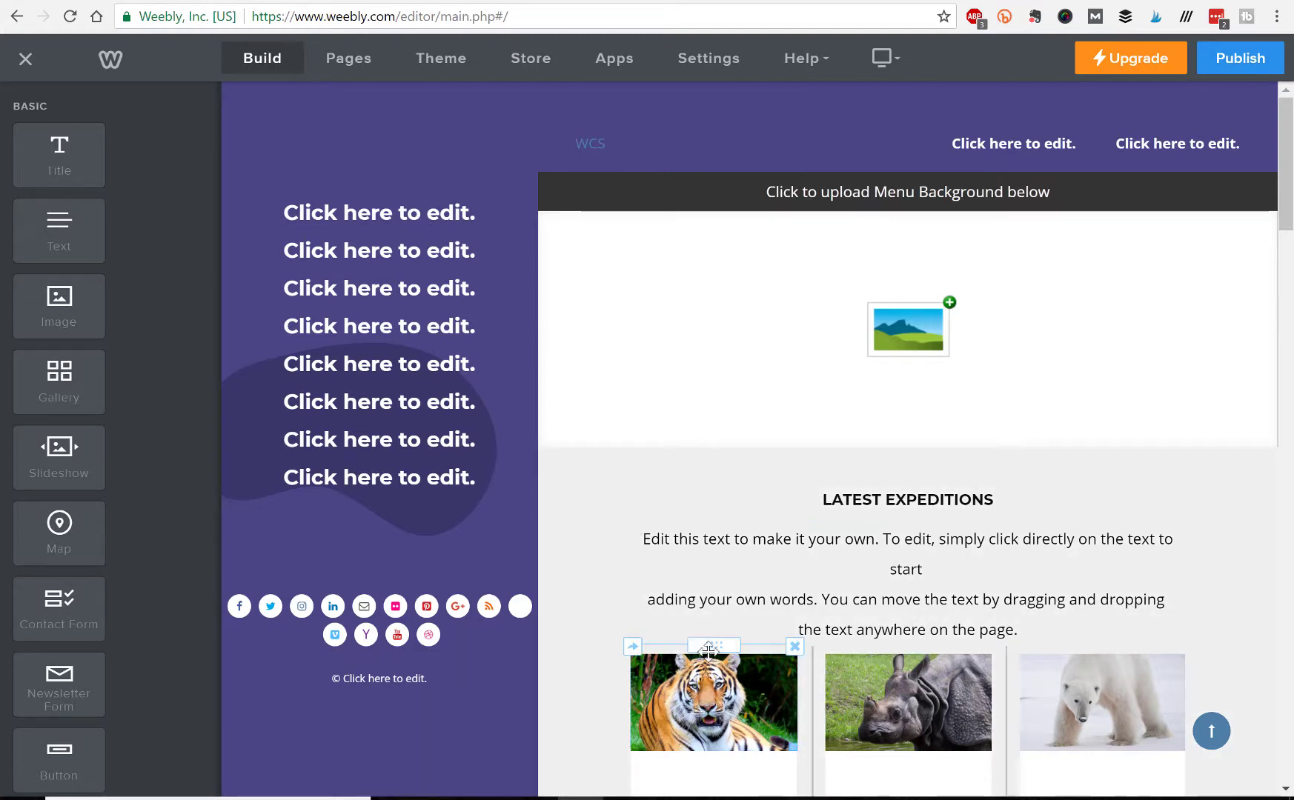
{"action": "scroll", "coordinate": [621, 649], "scroll_direction": "down", "scroll_amount": 6}
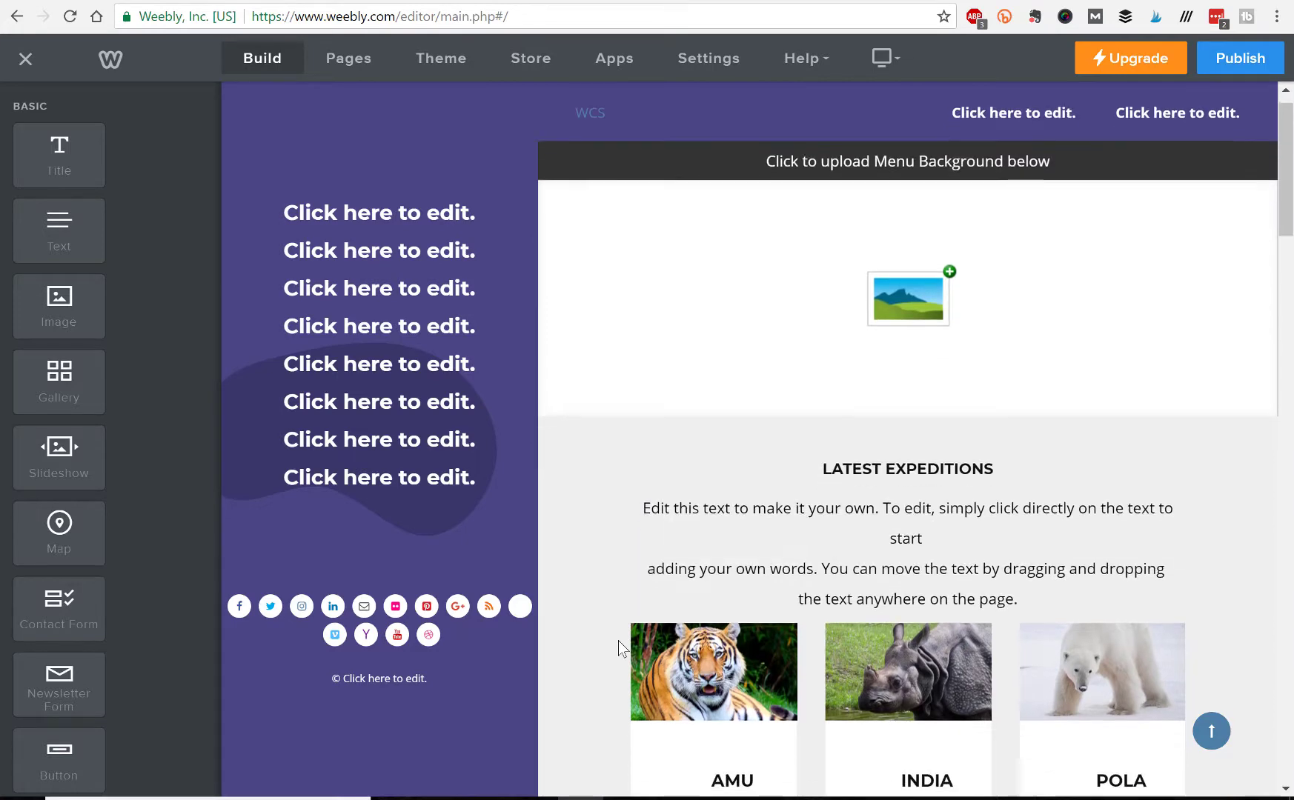
{"action": "scroll", "coordinate": [621, 649], "scroll_direction": "down", "scroll_amount": 4}
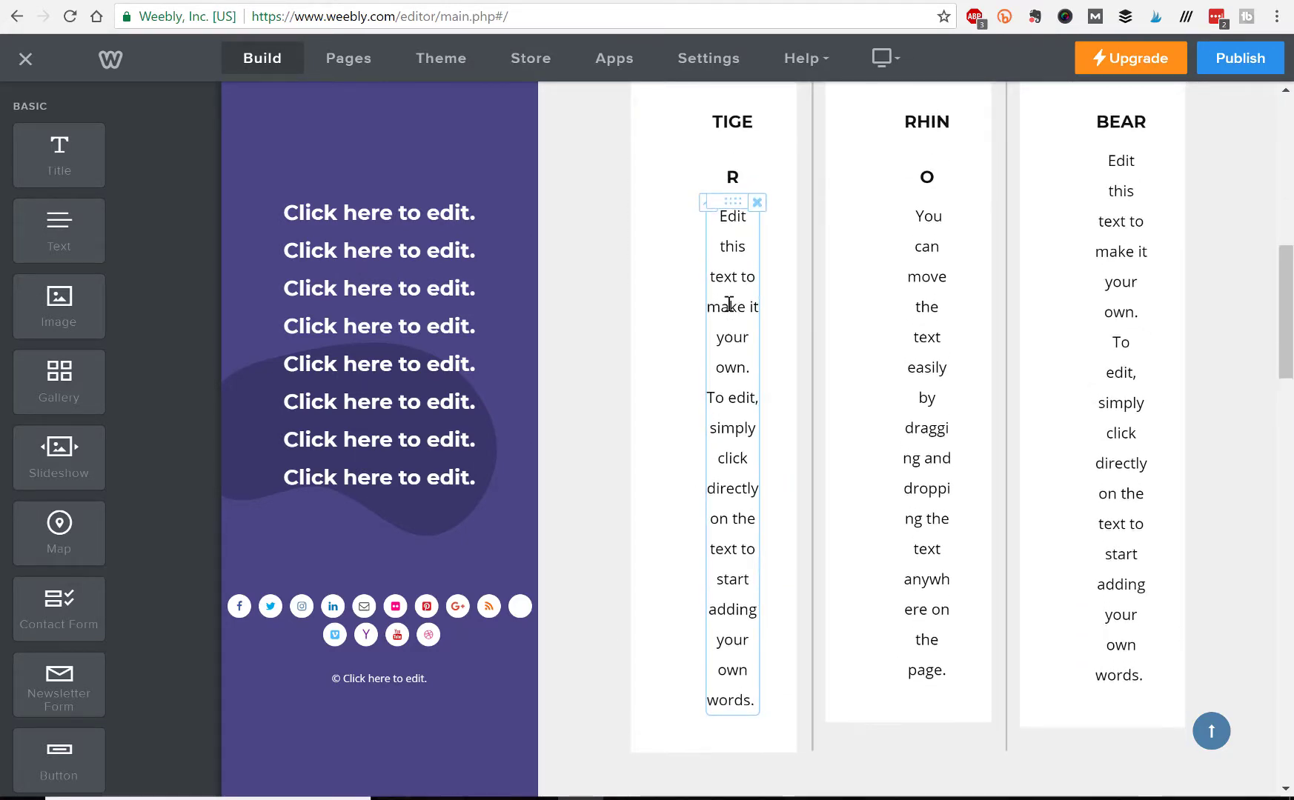
{"action": "scroll", "coordinate": [732, 296], "scroll_direction": "up", "scroll_amount": 4}
{"action": "scroll", "coordinate": [557, 471], "scroll_direction": "down", "scroll_amount": 1}
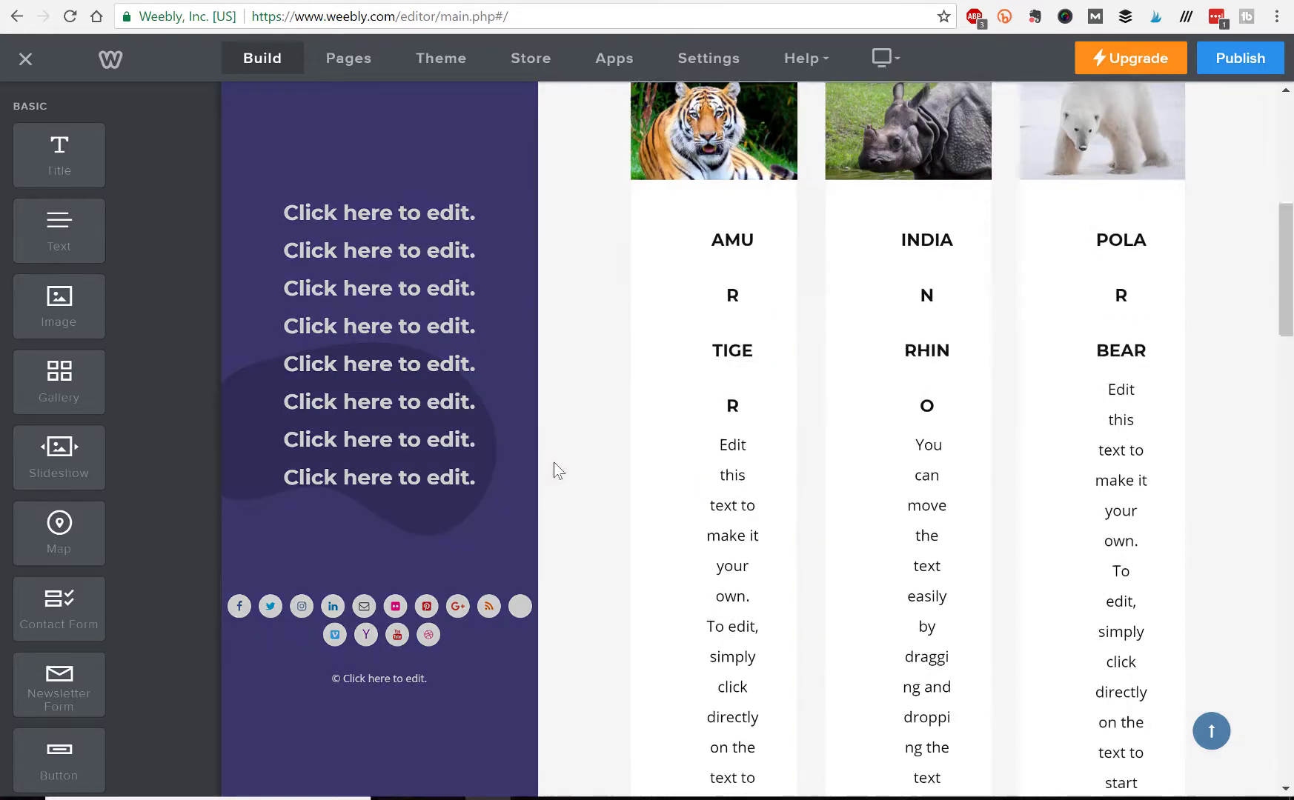
{"action": "scroll", "coordinate": [589, 498], "scroll_direction": "up", "scroll_amount": 7}
{"action": "scroll", "coordinate": [609, 413], "scroll_direction": "down", "scroll_amount": 3}
{"action": "scroll", "coordinate": [623, 347], "scroll_direction": "up", "scroll_amount": 3}
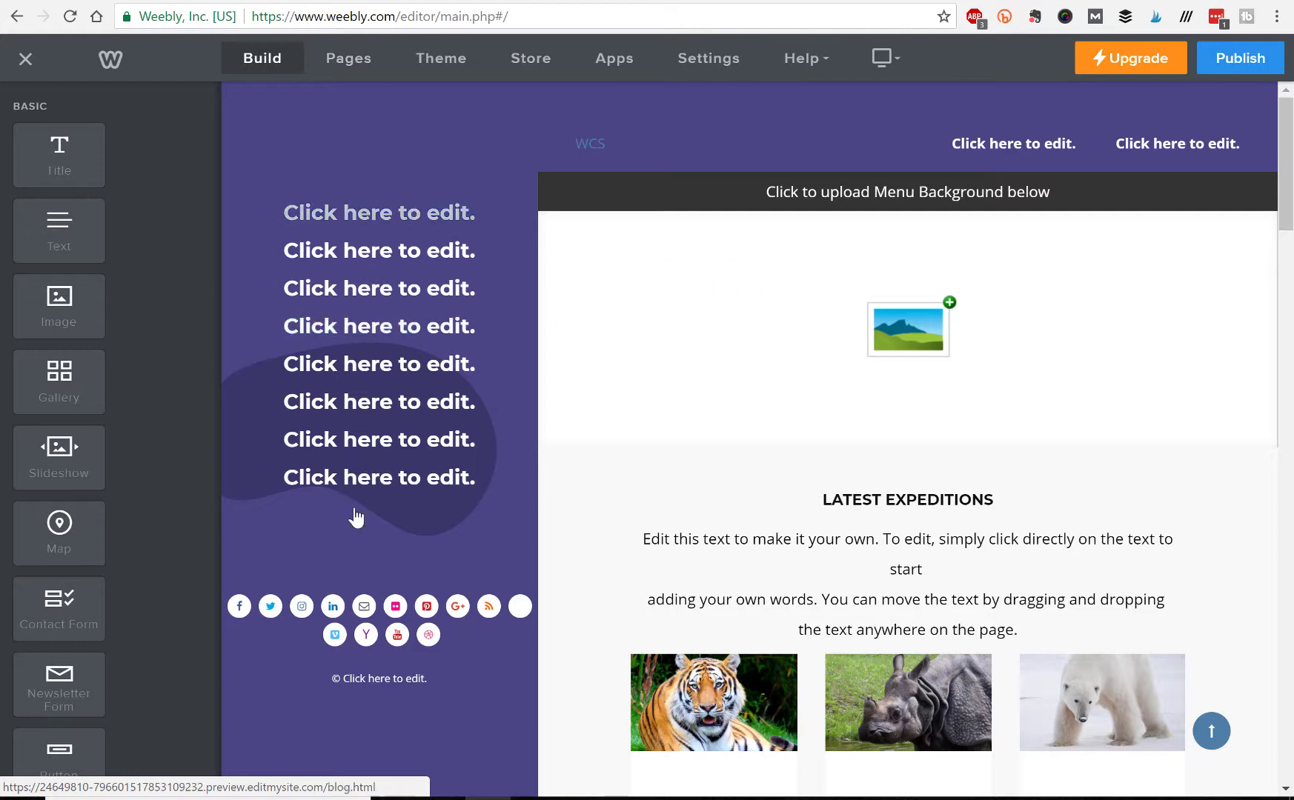
- Check the pages list, then open Theme Options and scroll through its toggles
{"action": "left_click", "coordinate": [349, 66]}
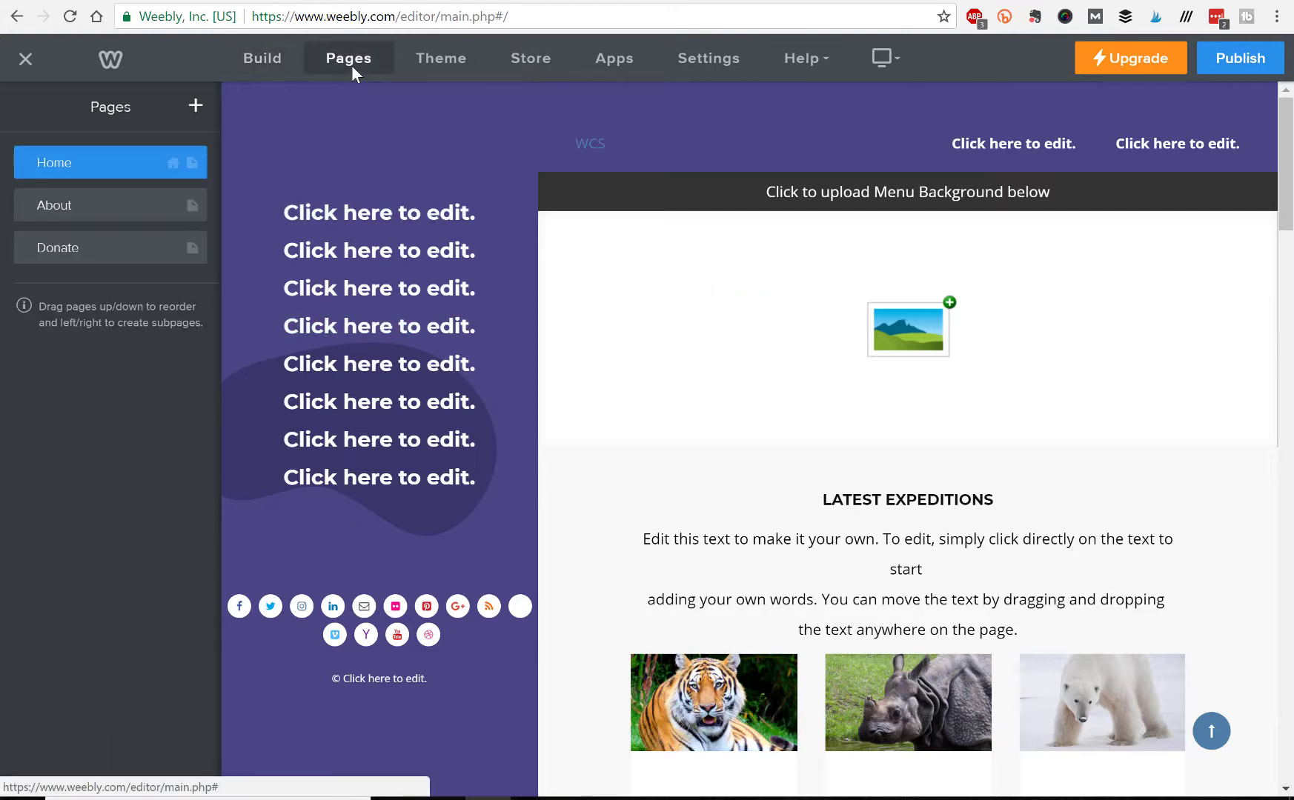
{"action": "left_click", "coordinate": [425, 69]}
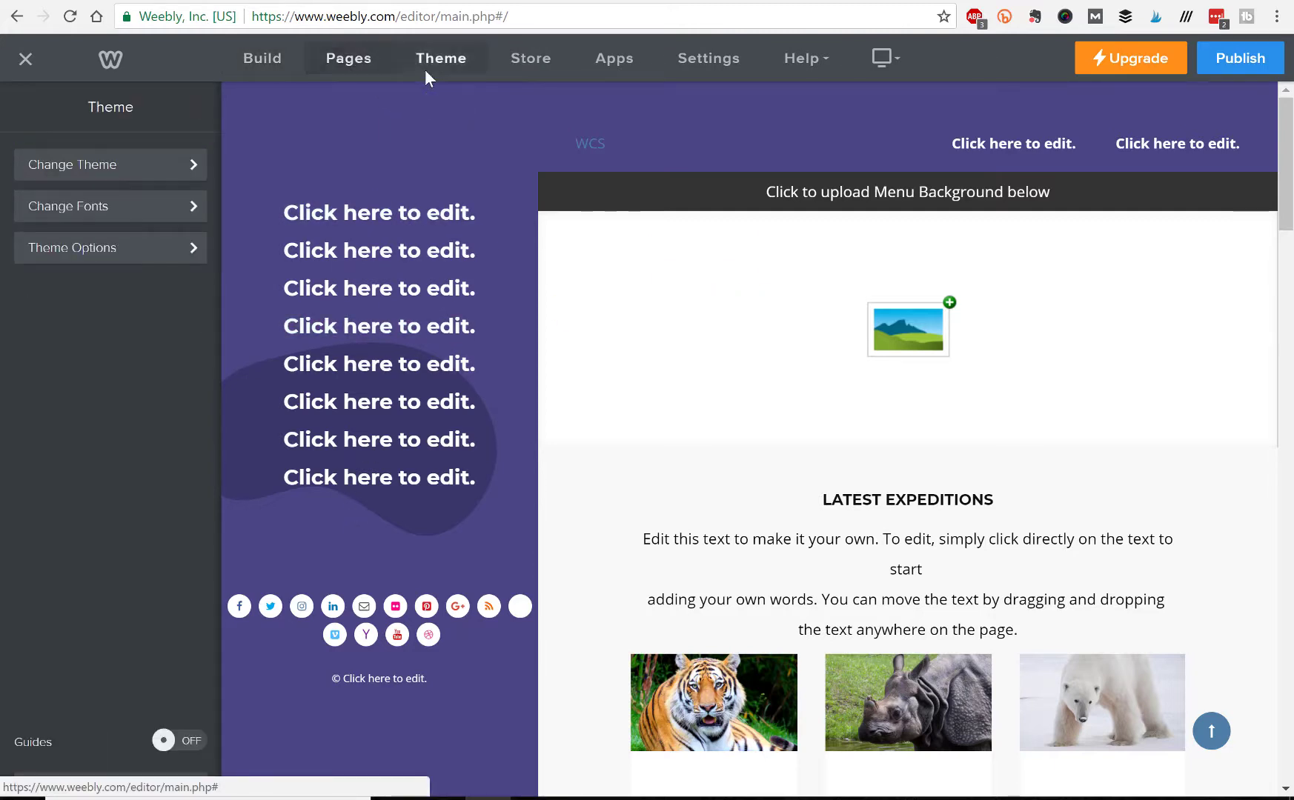
{"action": "left_click", "coordinate": [101, 254]}
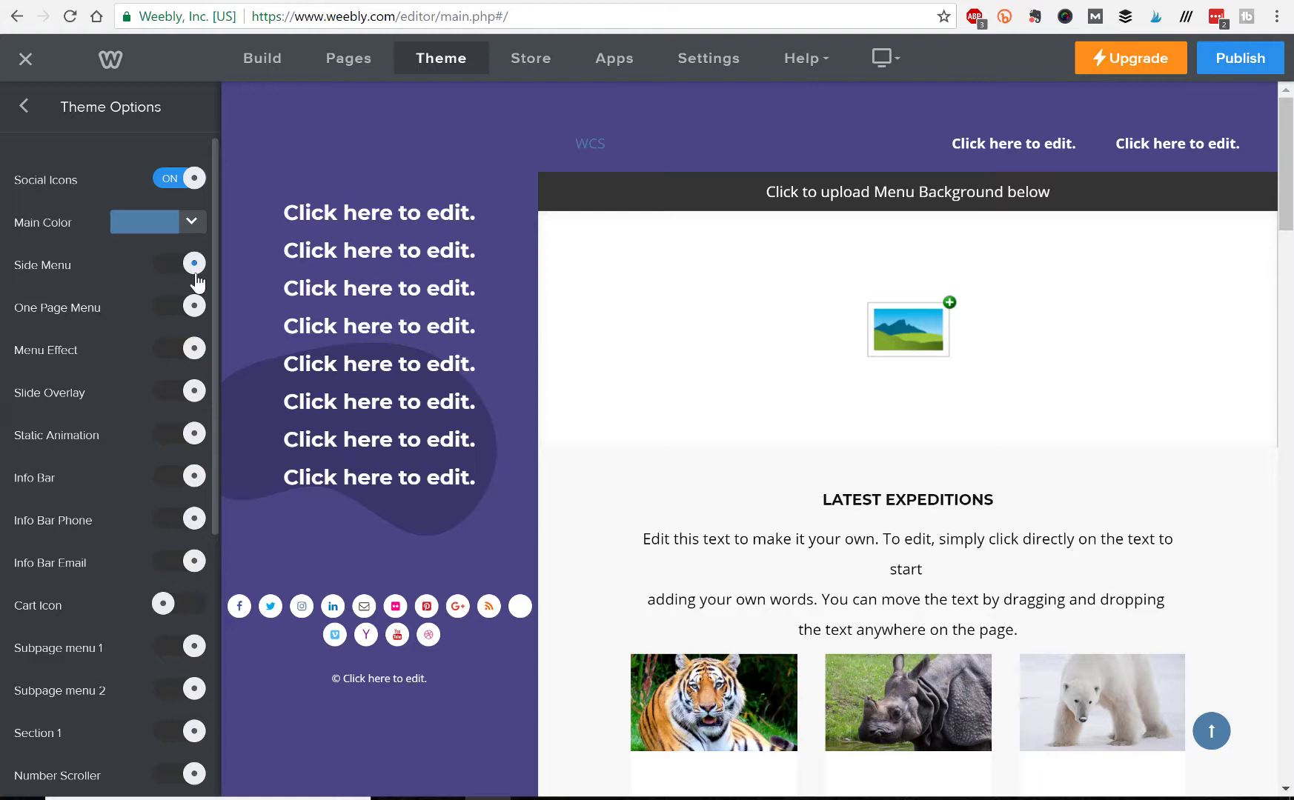
{"action": "scroll", "coordinate": [96, 361], "scroll_direction": "down", "scroll_amount": 5}
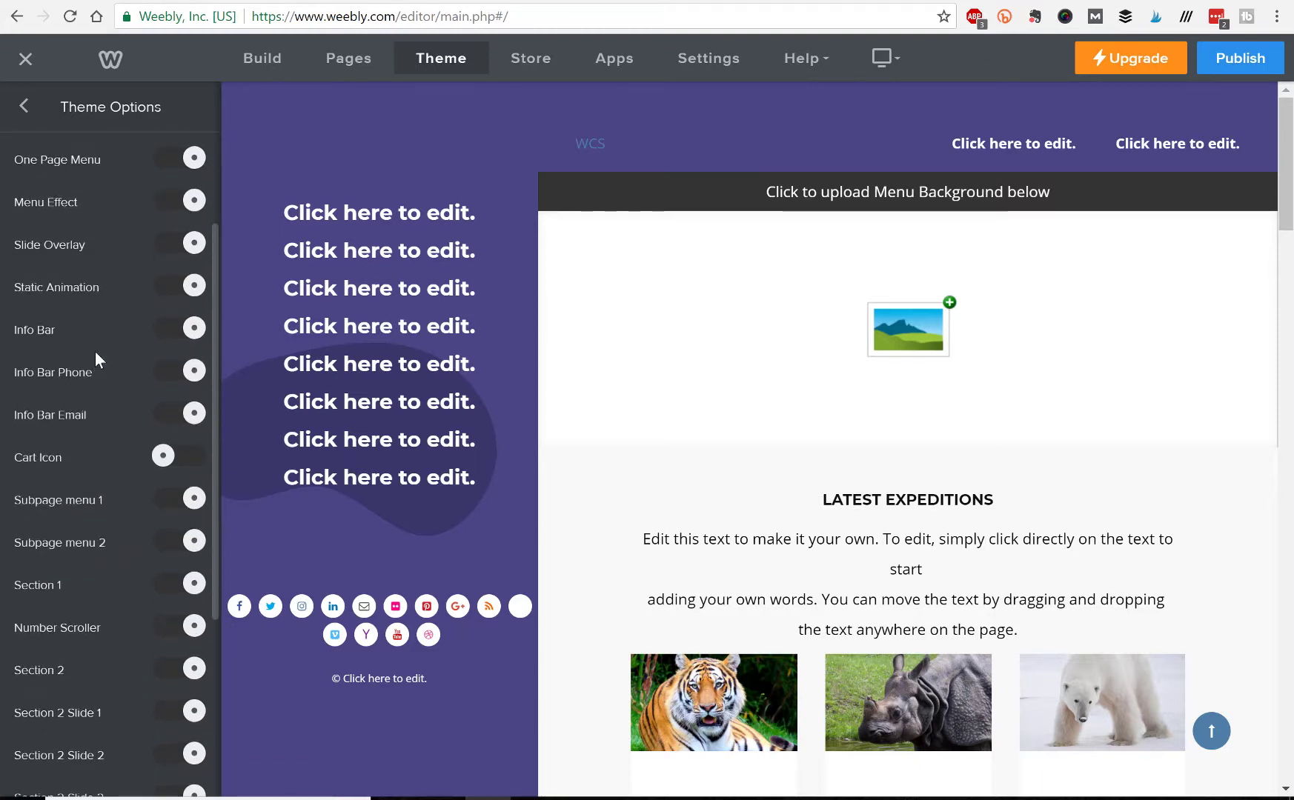
{"action": "scroll", "coordinate": [92, 465], "scroll_direction": "down", "scroll_amount": 3}
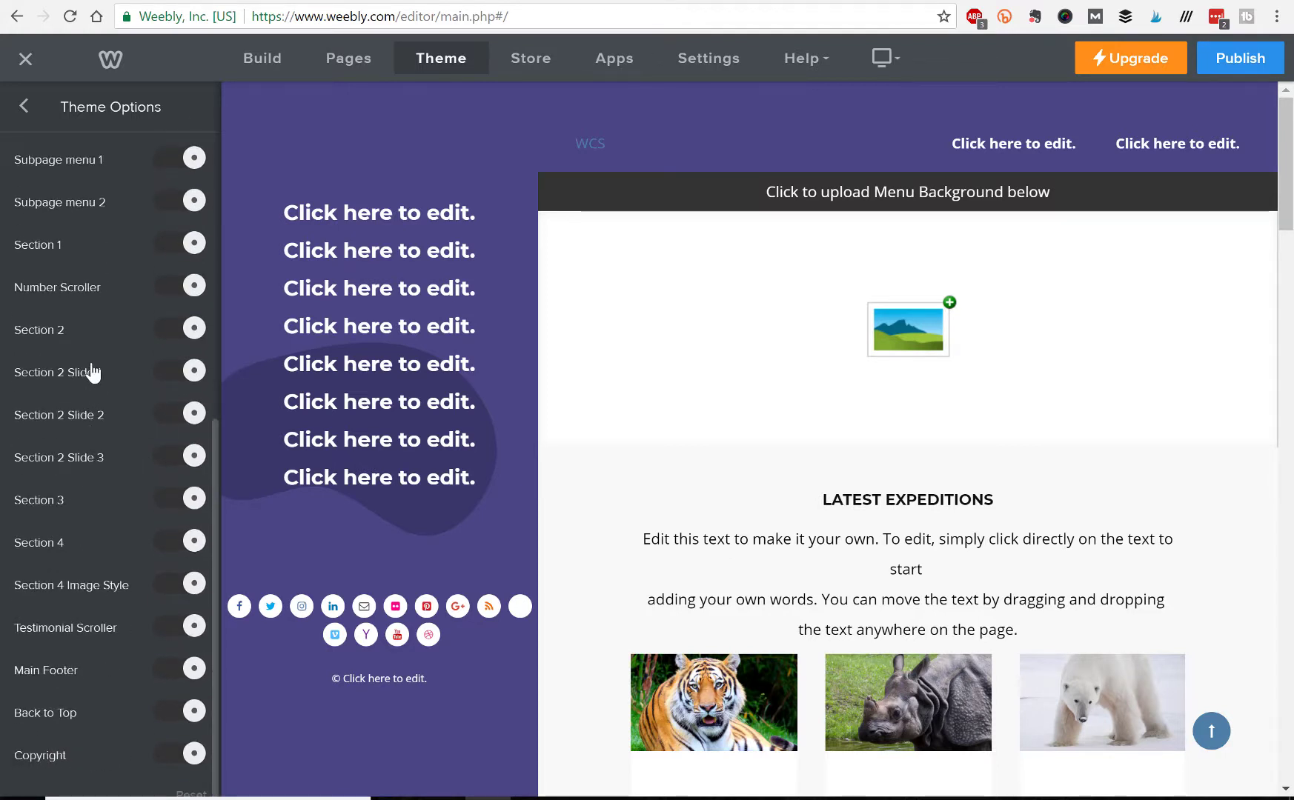
{"action": "scroll", "coordinate": [91, 370], "scroll_direction": "up", "scroll_amount": 8}
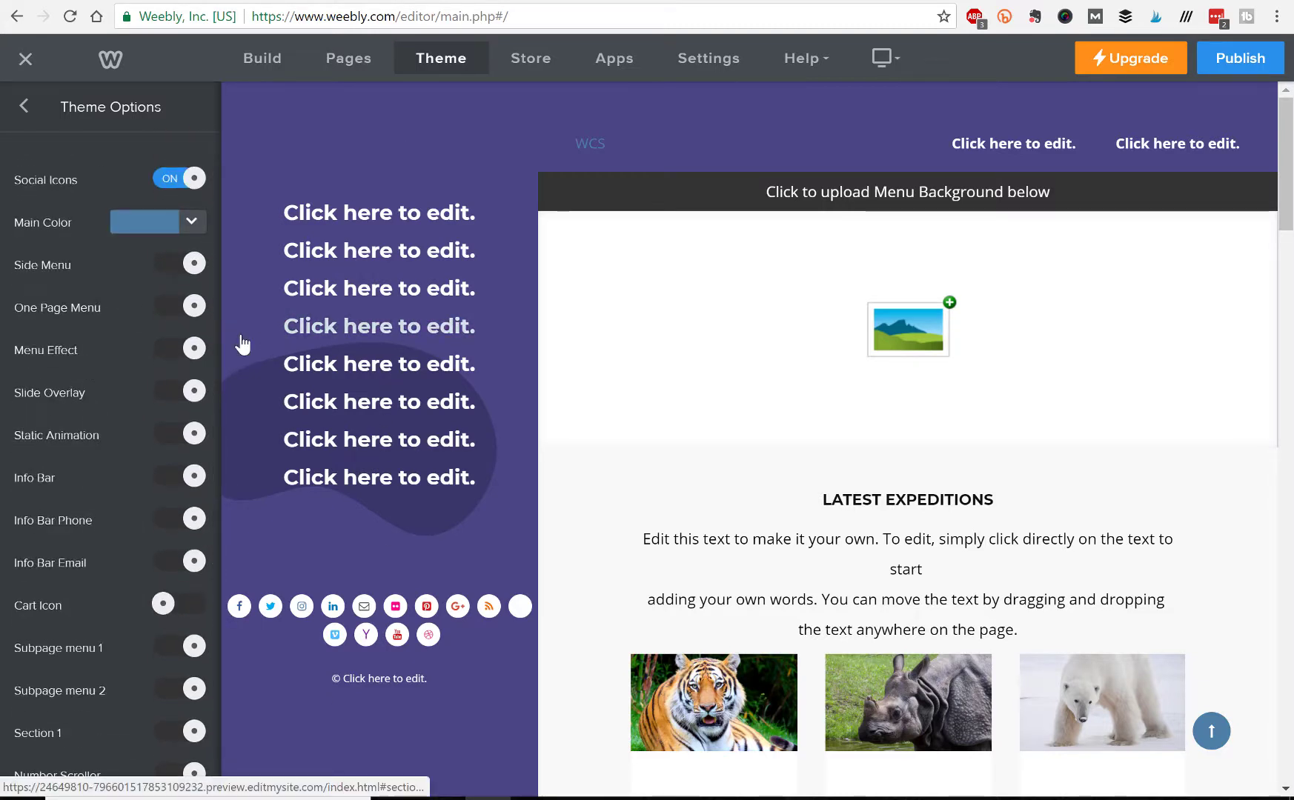
- Turn off Side Menu and enable One Page Menu so the header lists Home, About, Donate
{"action": "left_click", "coordinate": [159, 265]}
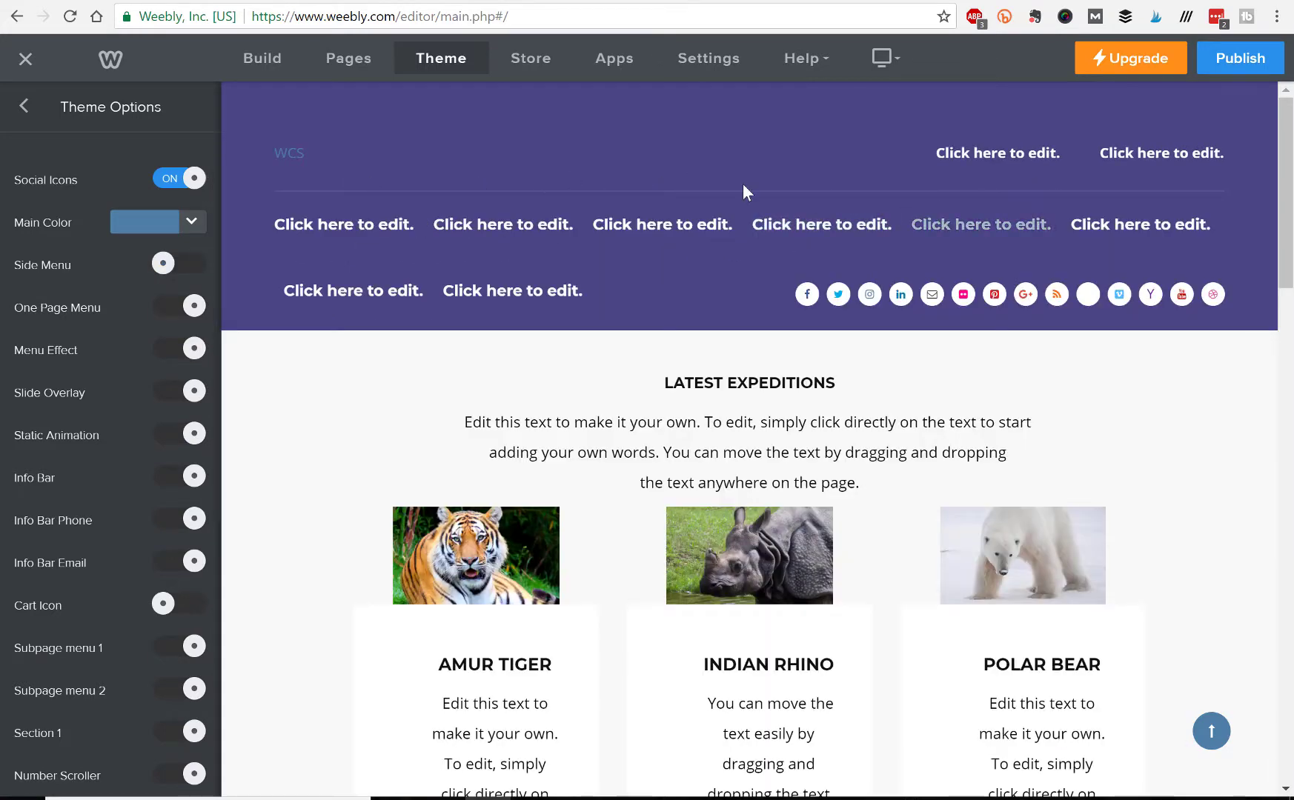
{"action": "scroll", "coordinate": [619, 541], "scroll_direction": "down", "scroll_amount": 3}
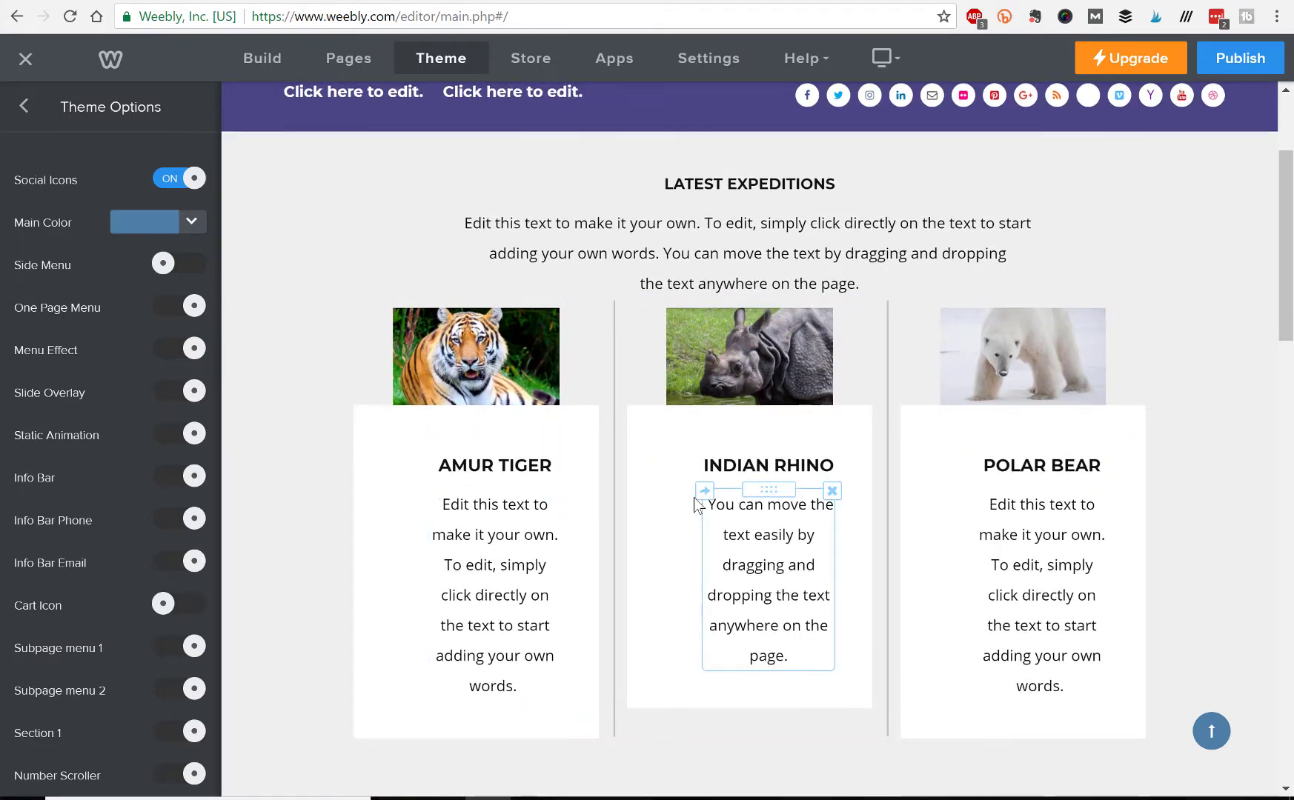
{"action": "scroll", "coordinate": [694, 497], "scroll_direction": "up", "scroll_amount": 3}
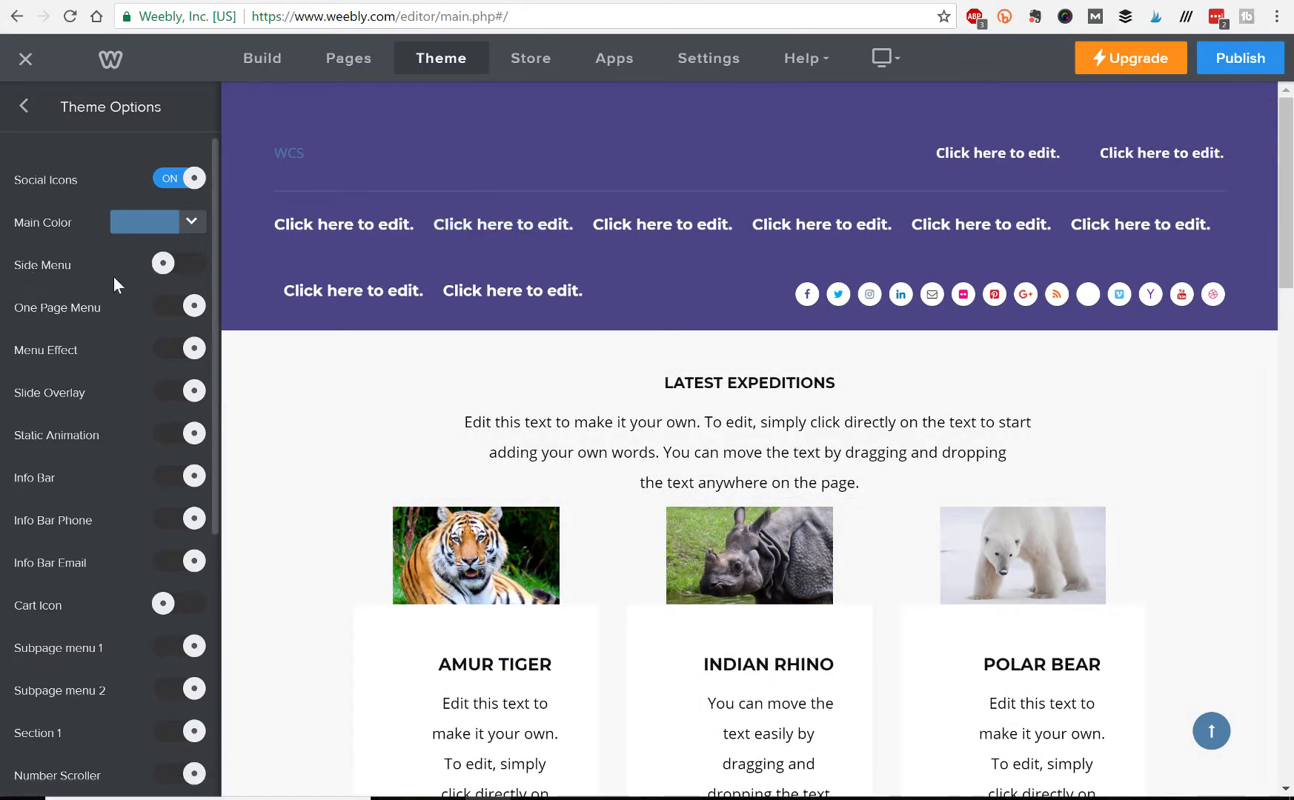
{"action": "left_click", "coordinate": [193, 312]}
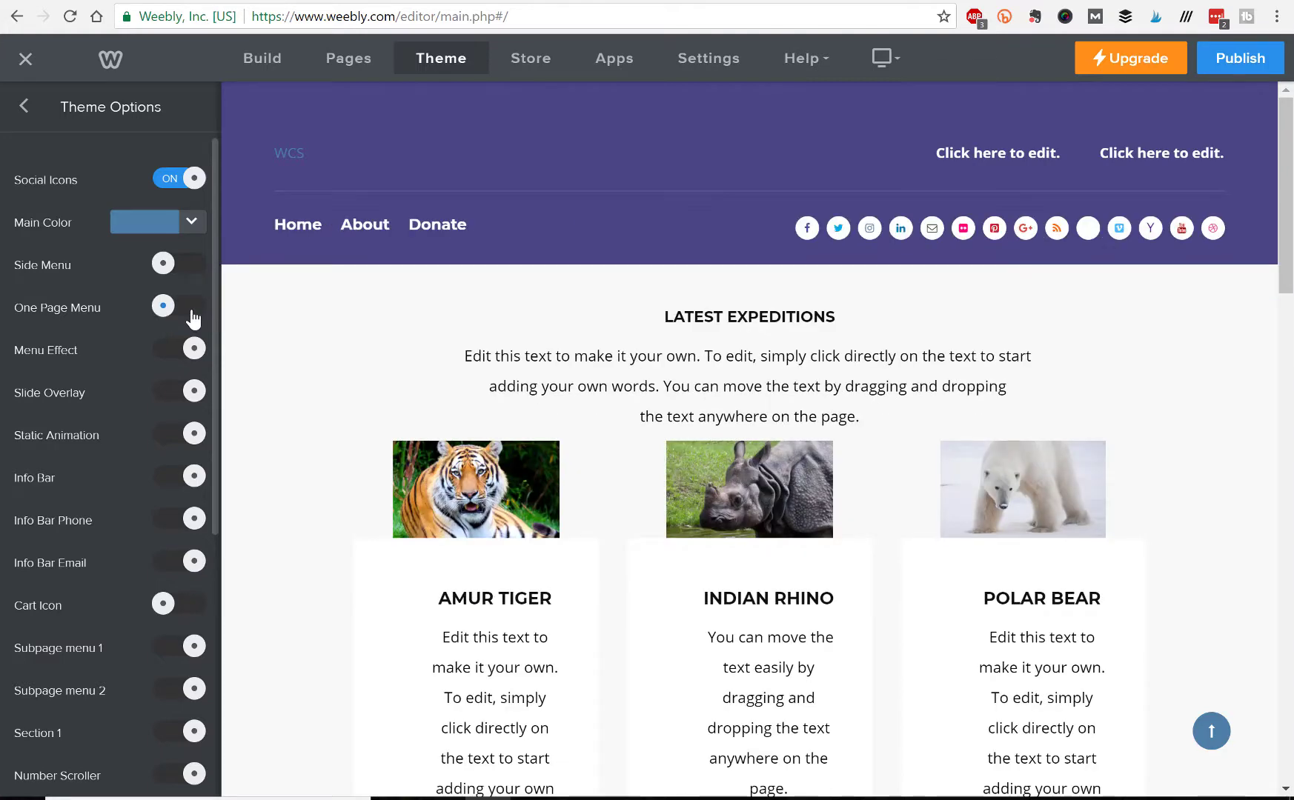
{"action": "left_click", "coordinate": [168, 310]}
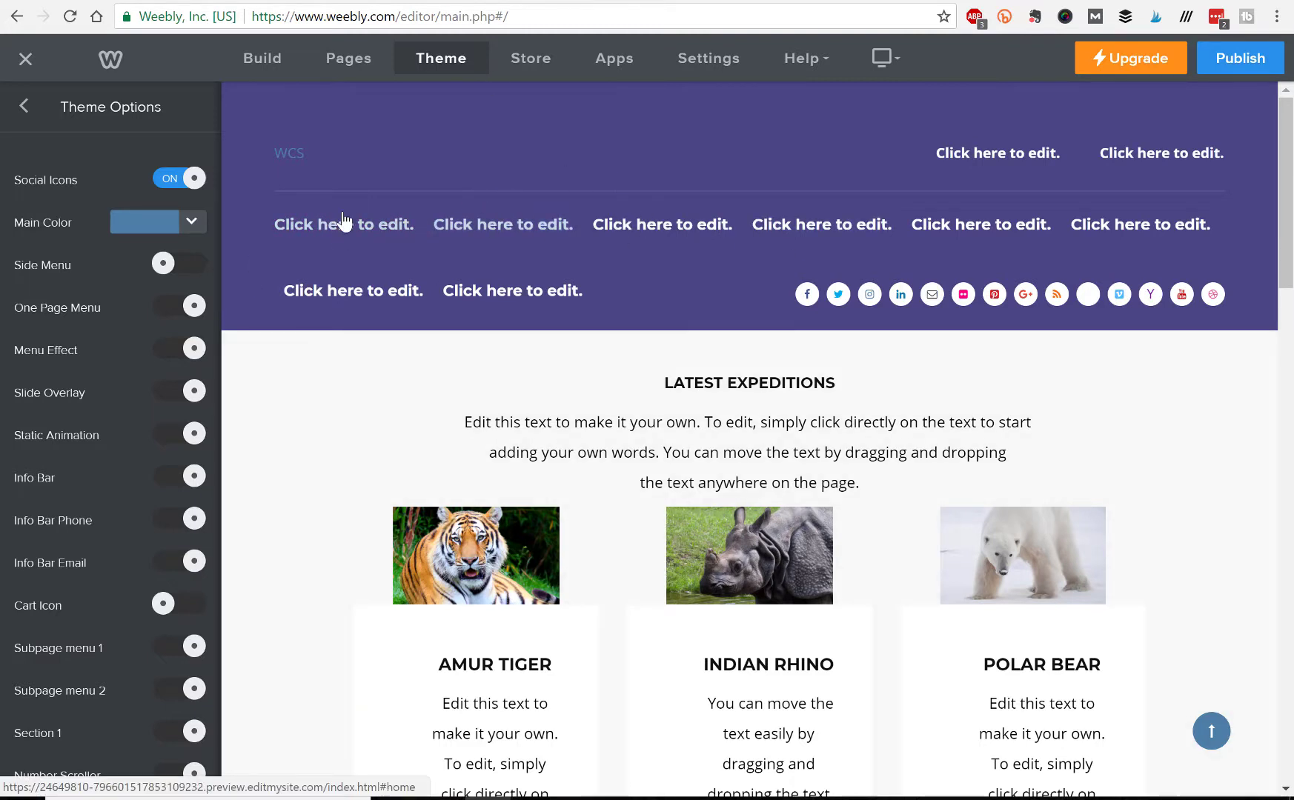
{"action": "left_click", "coordinate": [362, 235]}
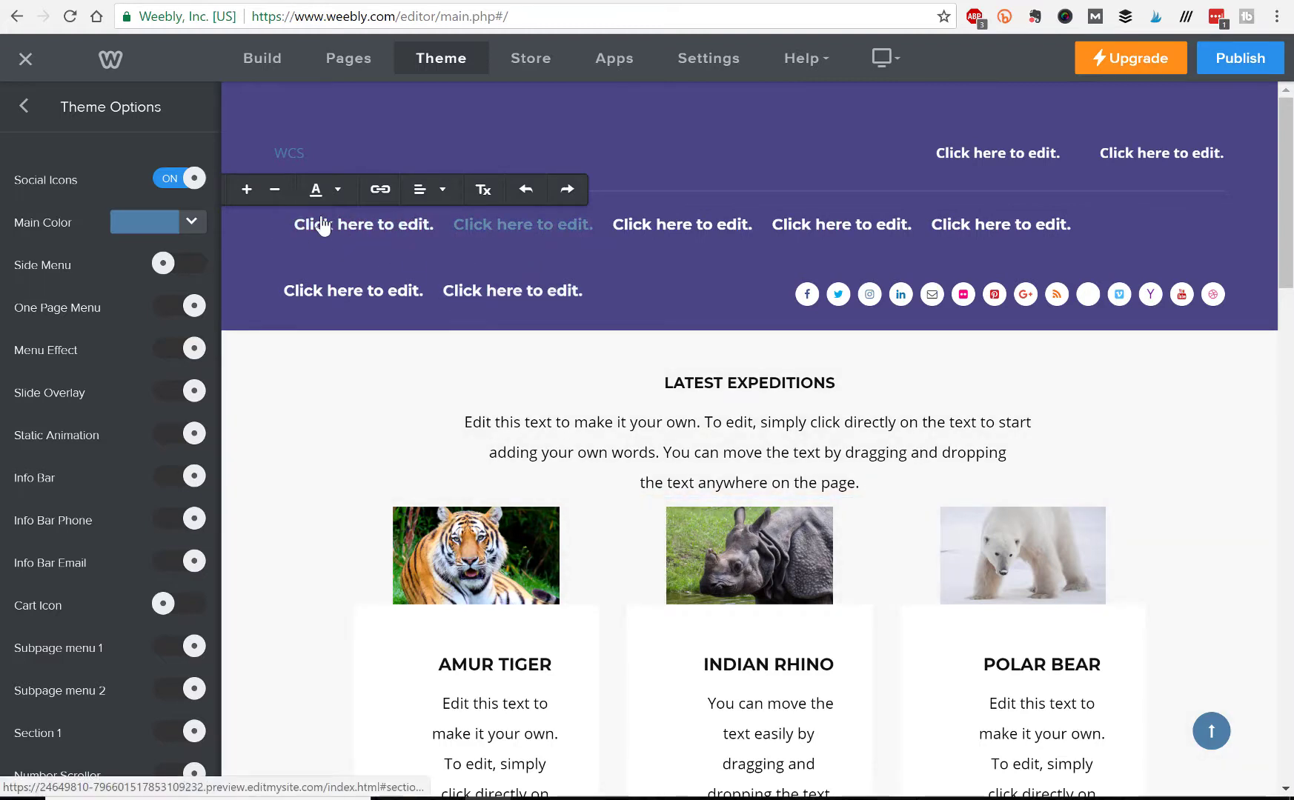
{"action": "left_click", "coordinate": [293, 400]}
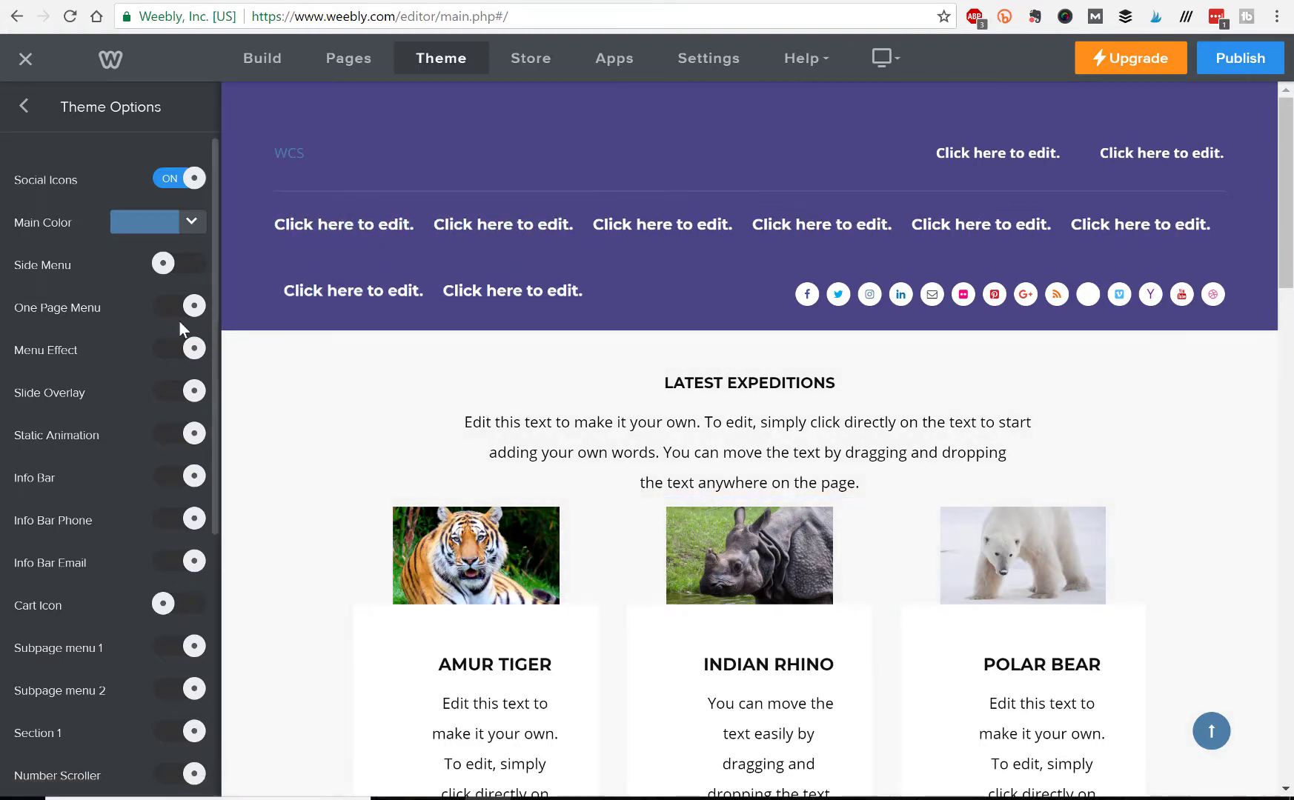
{"action": "left_click", "coordinate": [190, 311]}
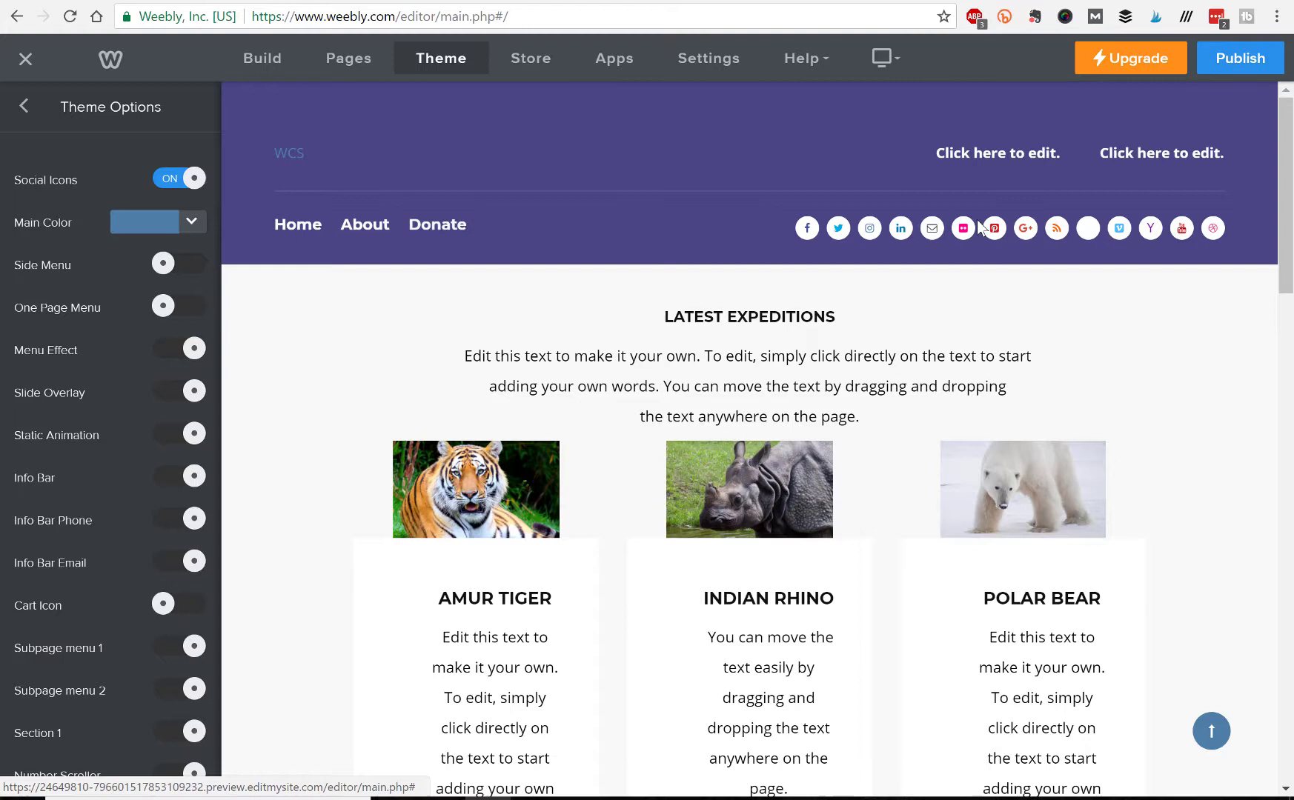
- Try the Menu Effect, info bar phone, email and Info Bar toggles, leaving each as before
{"action": "left_click", "coordinate": [191, 359]}
{"action": "left_click", "coordinate": [175, 359]}
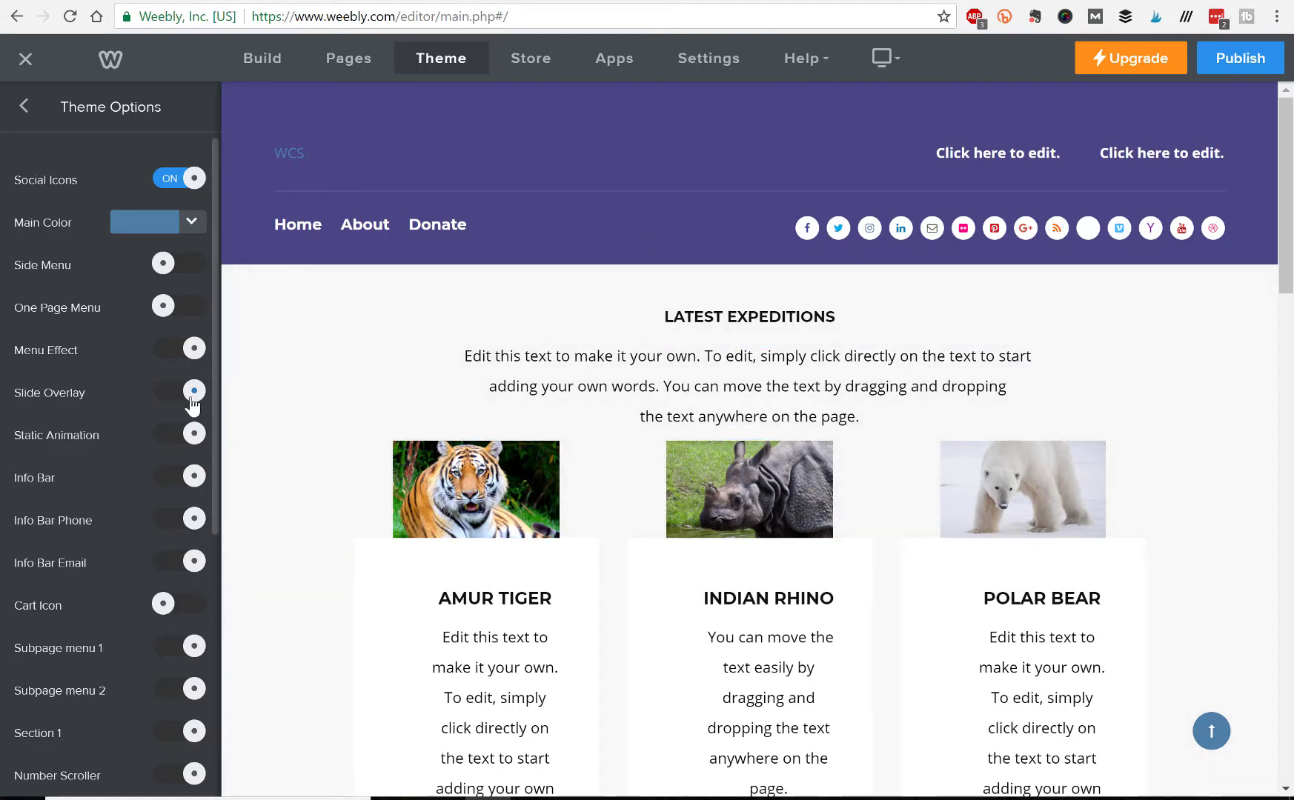
{"action": "scroll", "coordinate": [153, 423], "scroll_direction": "down", "scroll_amount": 2}
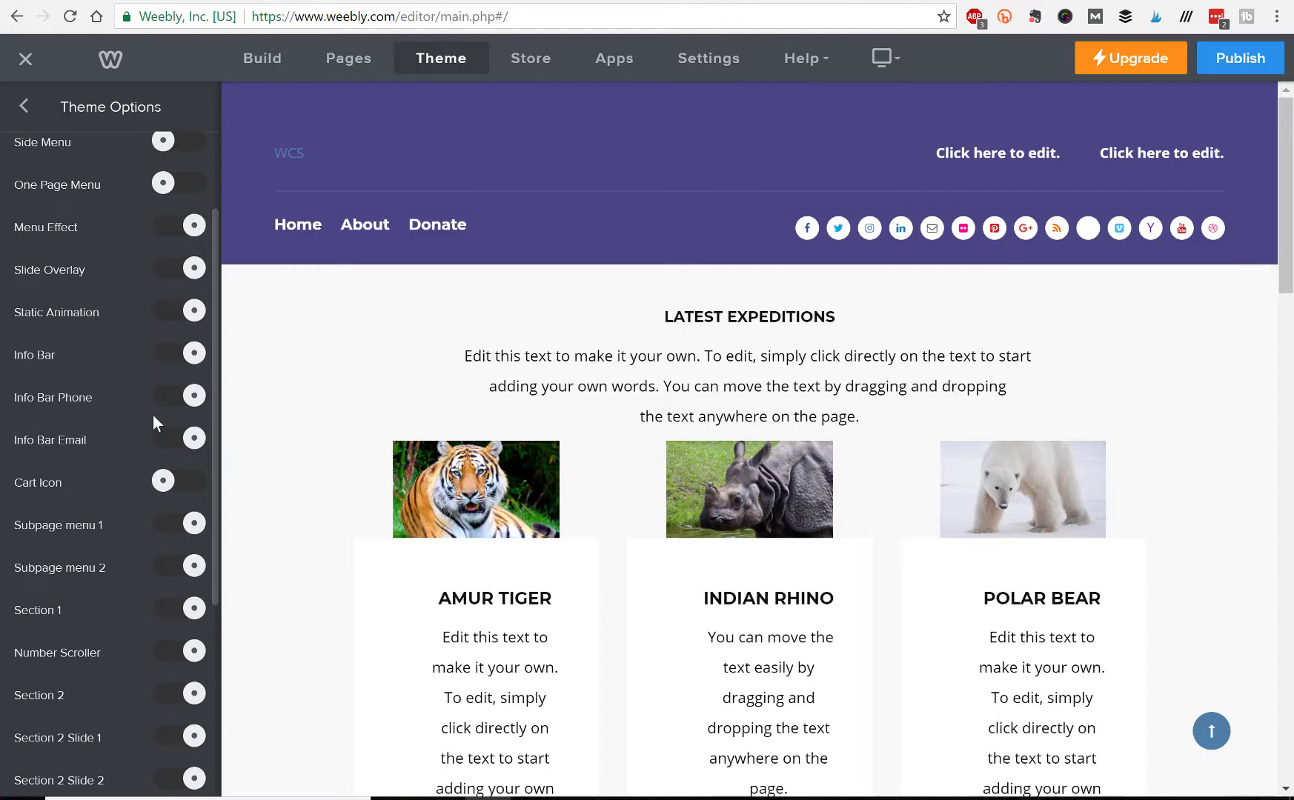
{"action": "left_click", "coordinate": [197, 400]}
{"action": "left_click", "coordinate": [174, 398]}
{"action": "left_click", "coordinate": [194, 438]}
{"action": "left_click", "coordinate": [169, 439]}
{"action": "left_click", "coordinate": [194, 354]}
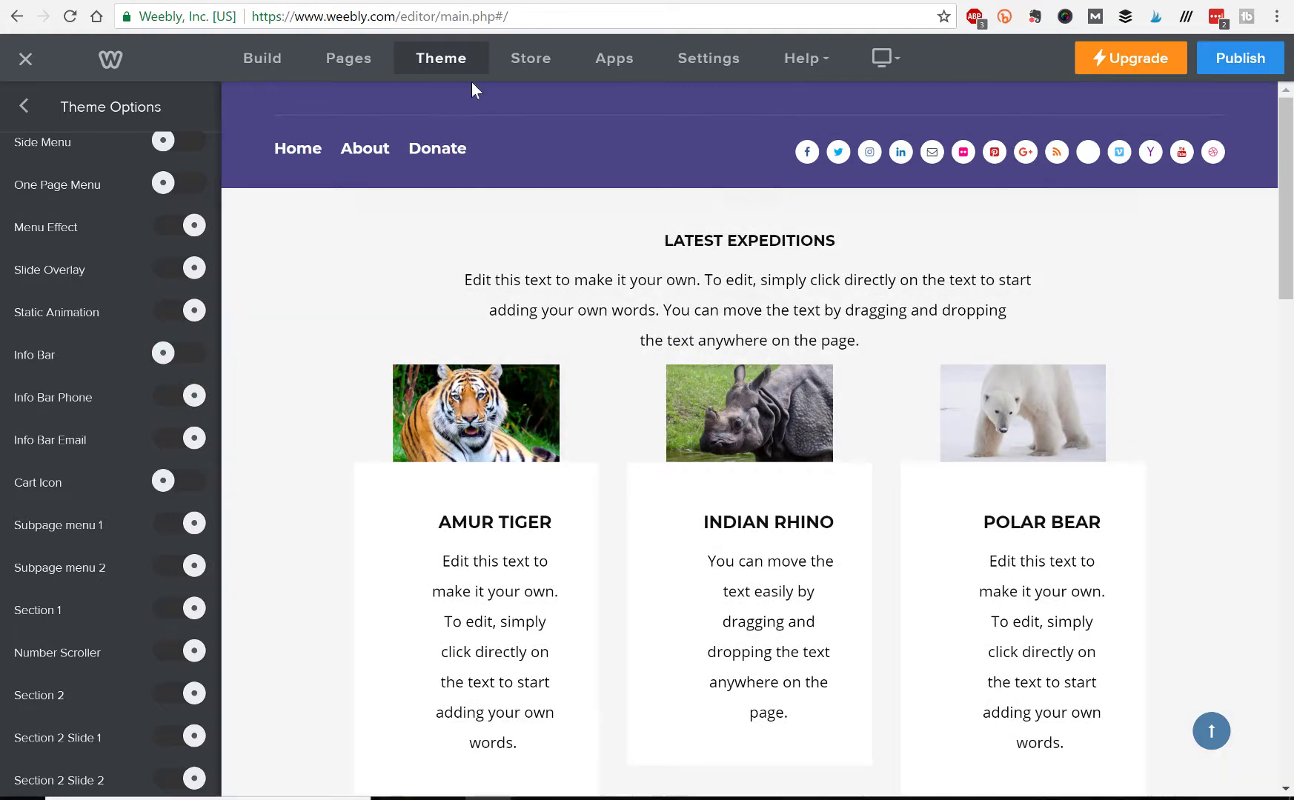
{"action": "left_click", "coordinate": [164, 355]}
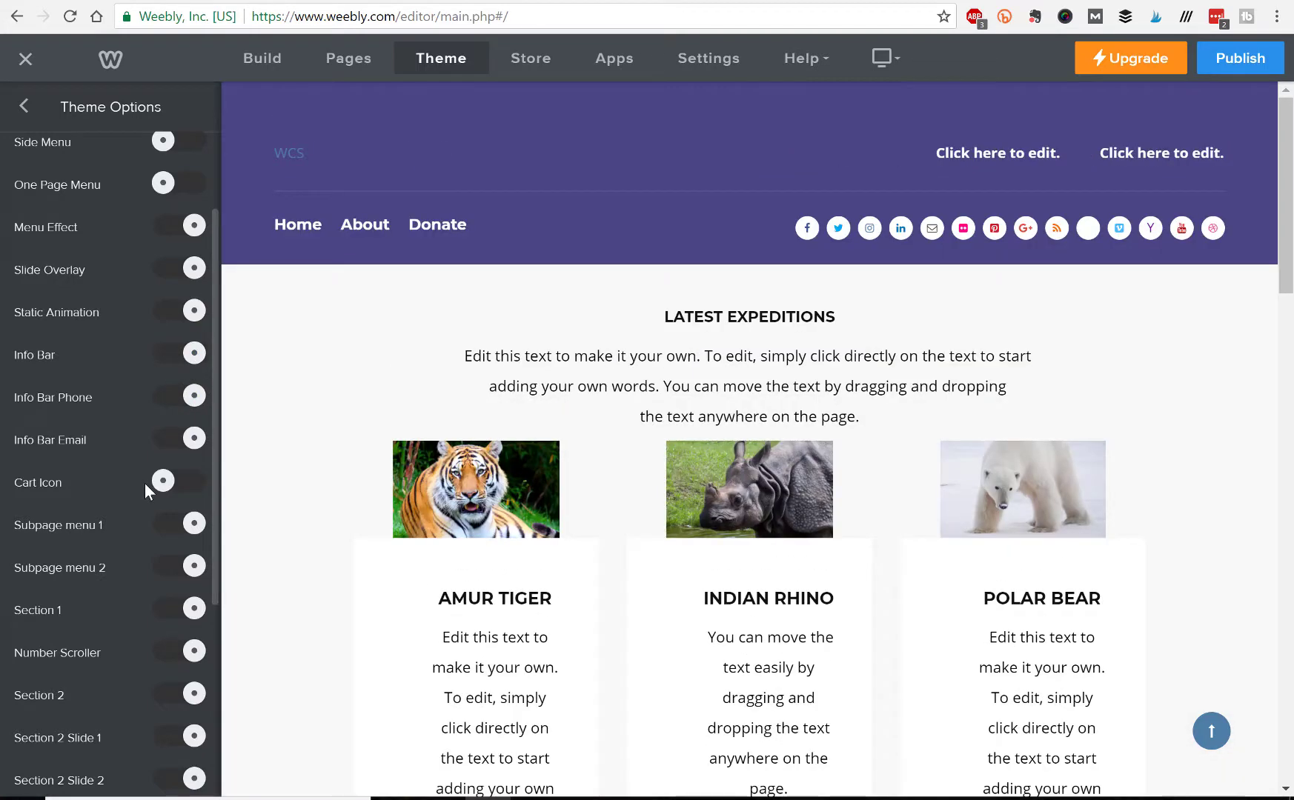
{"action": "scroll", "coordinate": [175, 561], "scroll_direction": "down", "scroll_amount": 5}
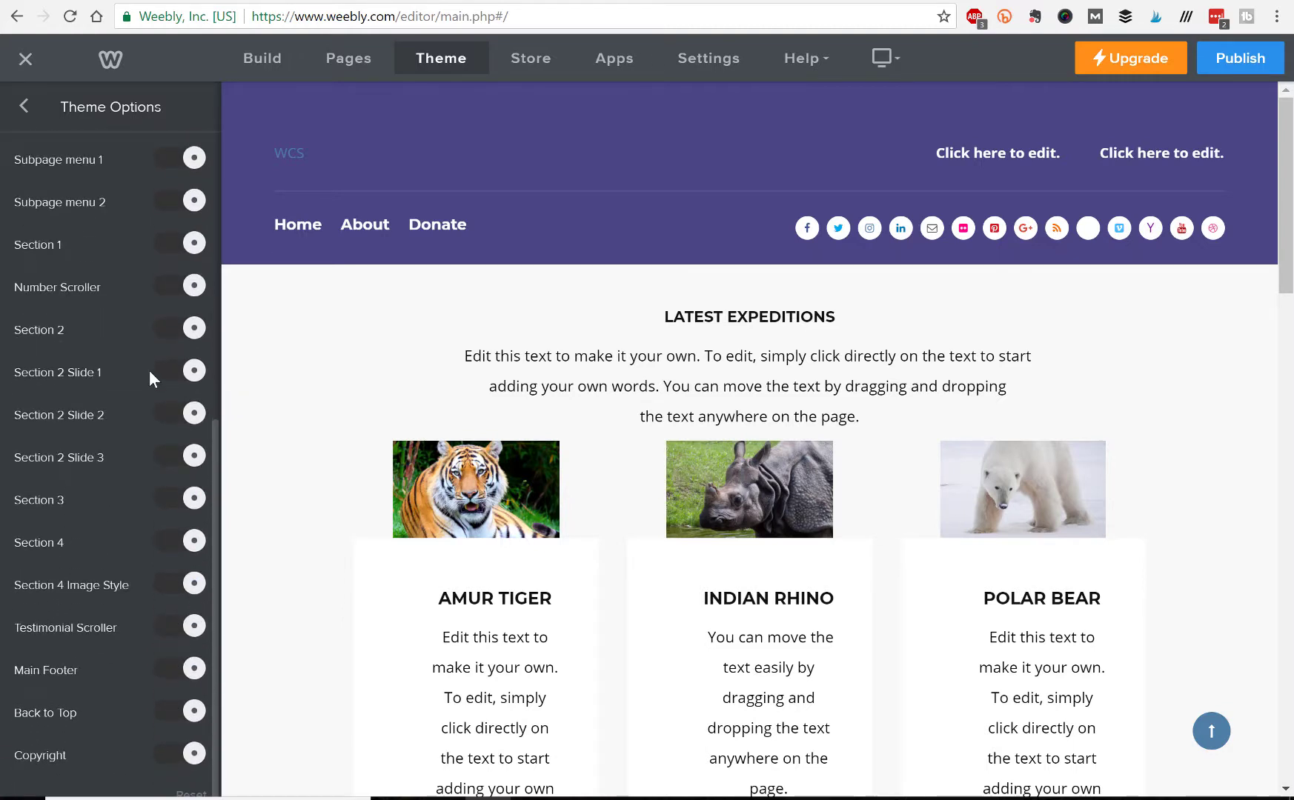
{"action": "scroll", "coordinate": [139, 442], "scroll_direction": "up", "scroll_amount": 5}
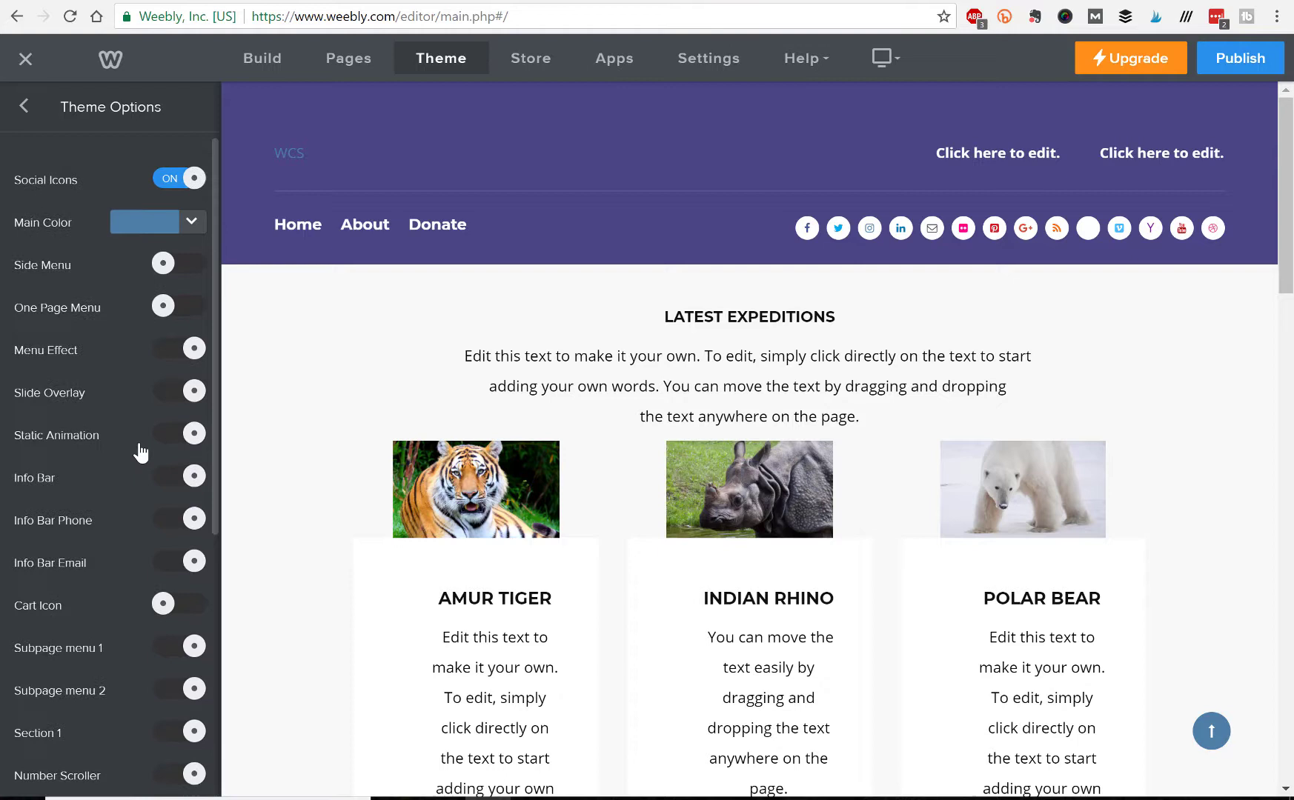
- Set the theme's Main Color to dark red
{"action": "left_click", "coordinate": [192, 223]}
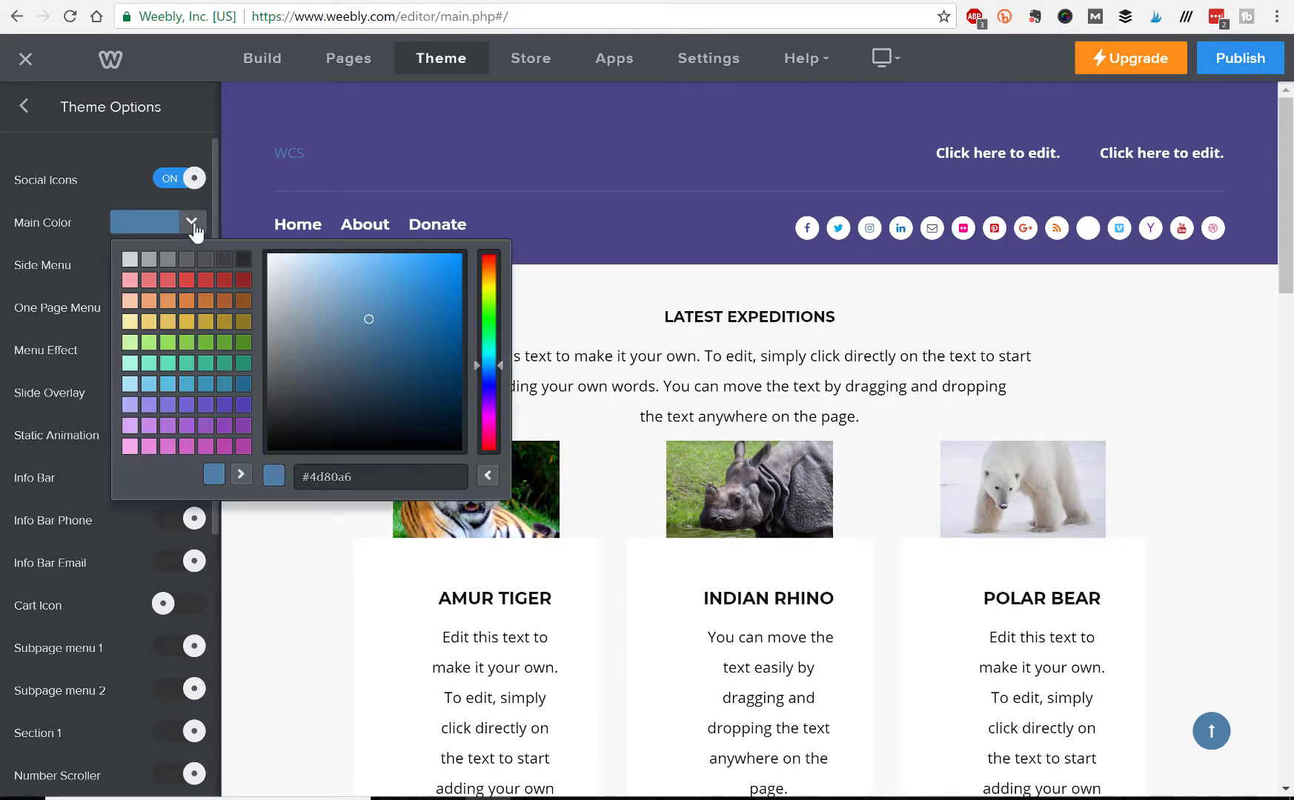
{"action": "left_click", "coordinate": [226, 280]}
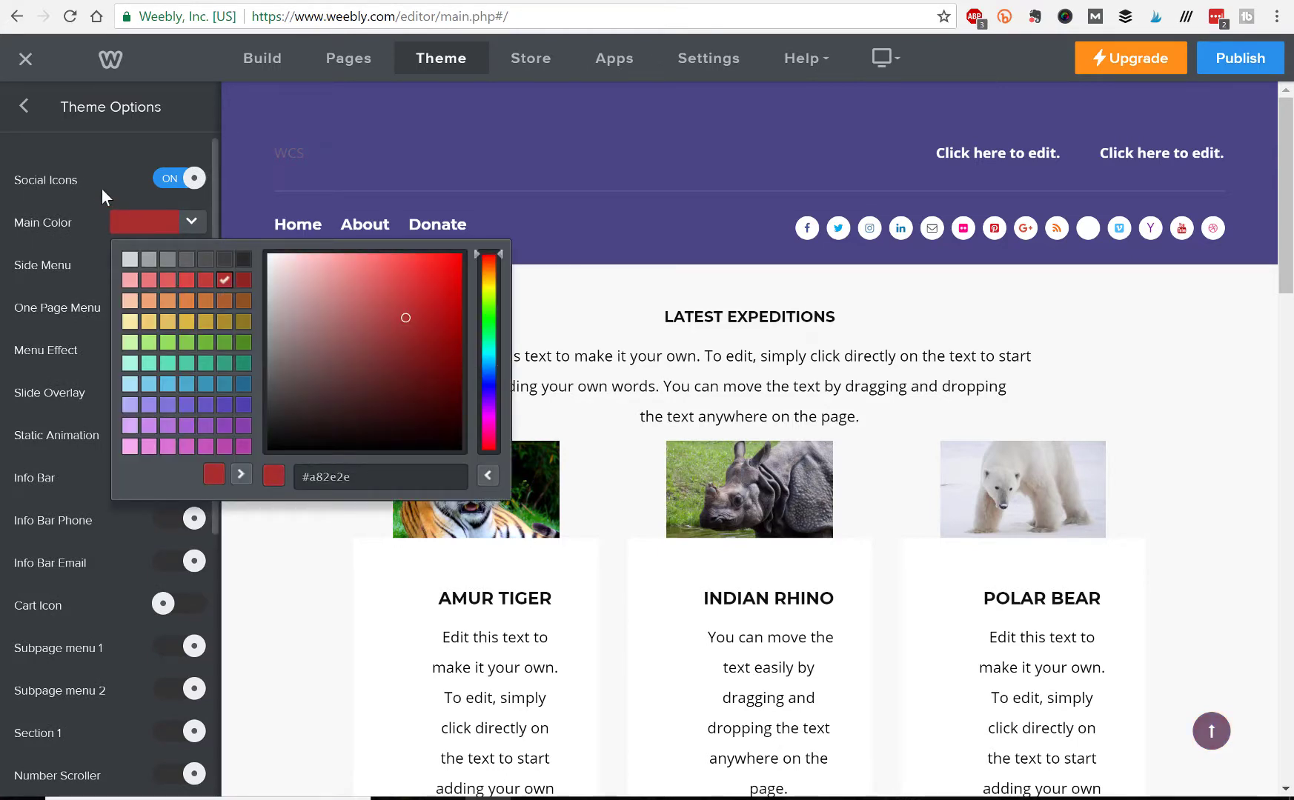
{"action": "left_click", "coordinate": [101, 194]}
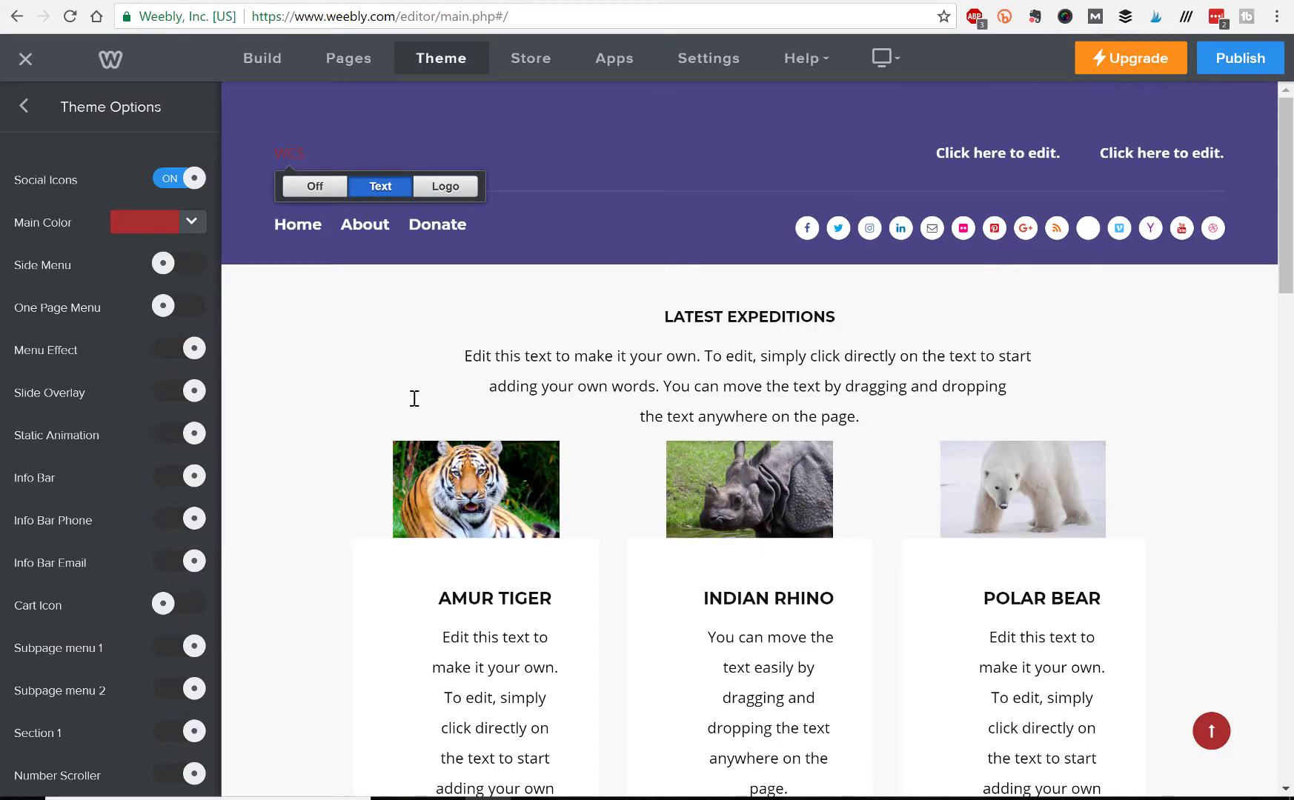
{"action": "scroll", "coordinate": [544, 505], "scroll_direction": "down", "scroll_amount": 2}
{"action": "scroll", "coordinate": [838, 481], "scroll_direction": "down", "scroll_amount": 10}
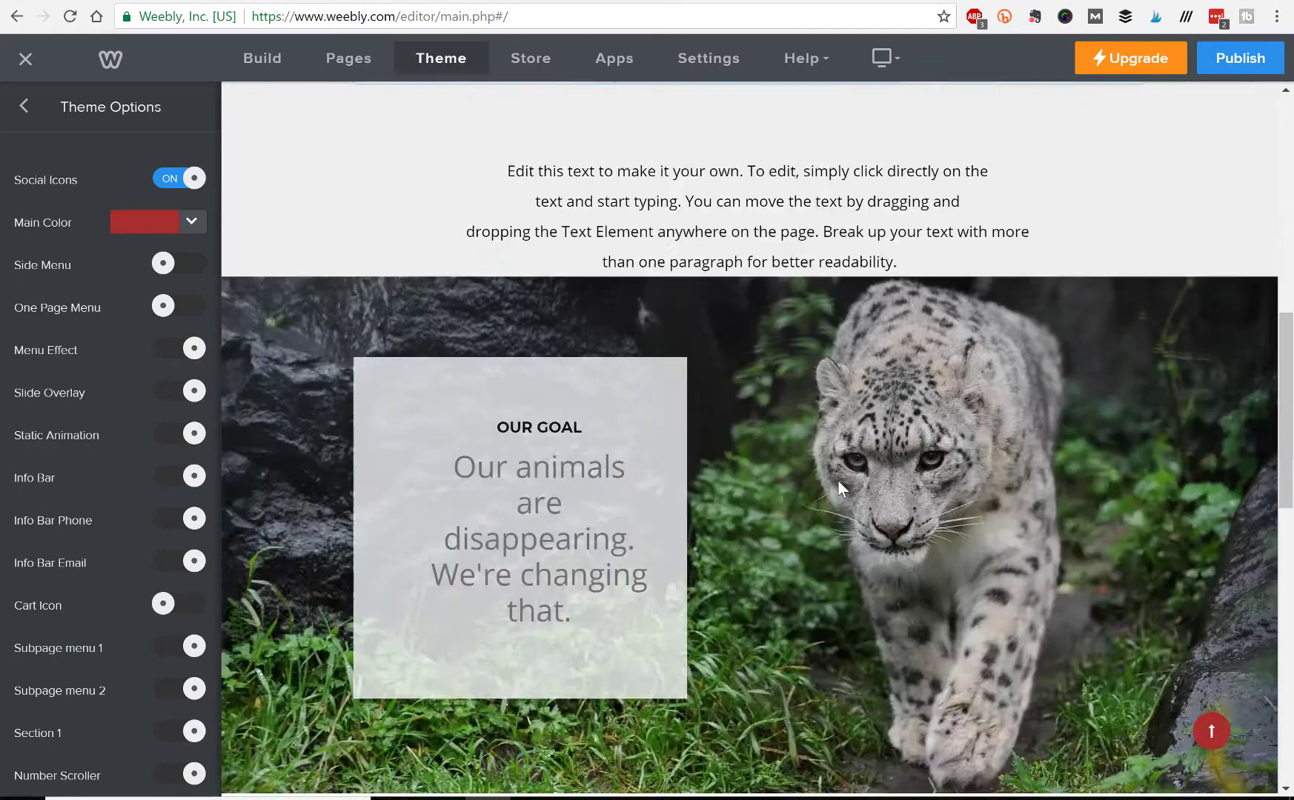
{"action": "scroll", "coordinate": [549, 224], "scroll_direction": "up", "scroll_amount": 12}
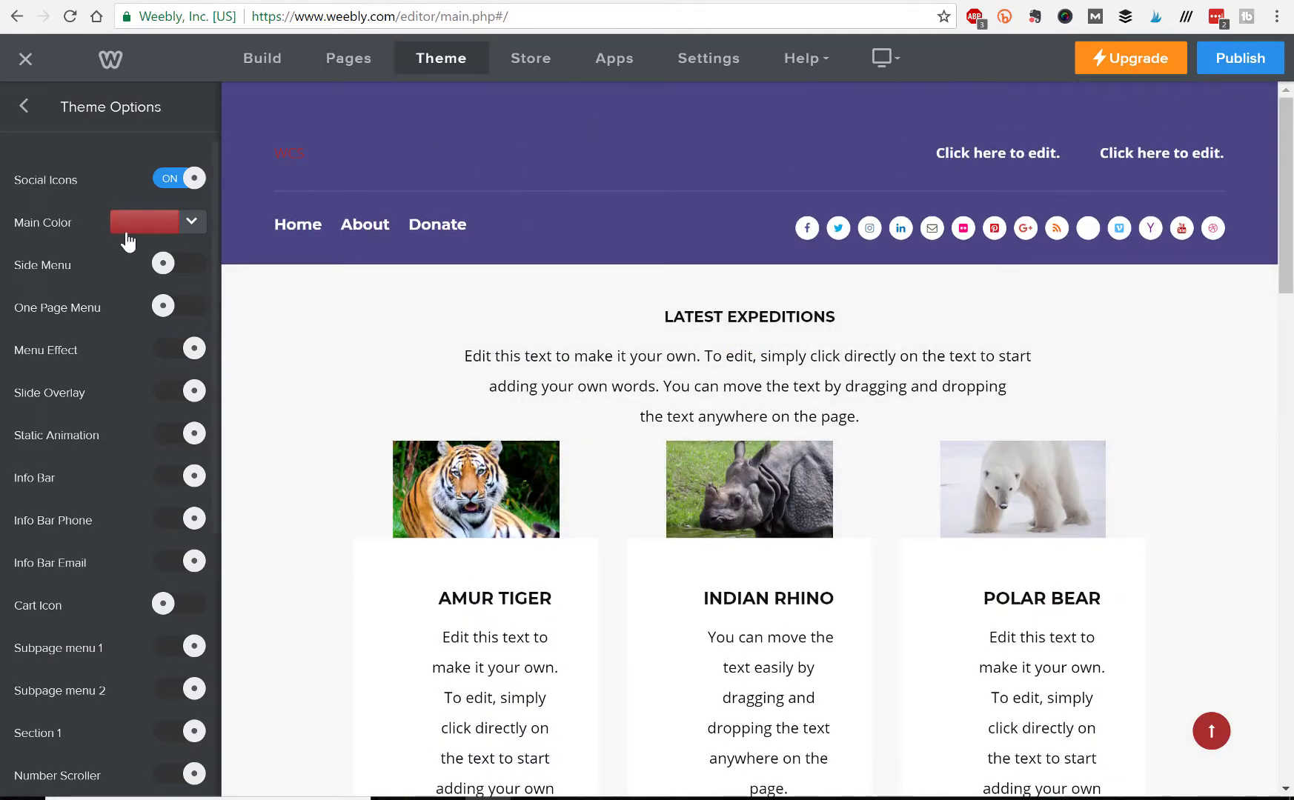
- Close the Main Color picker unchanged and go back to the main Theme panel
{"action": "left_click", "coordinate": [190, 225]}
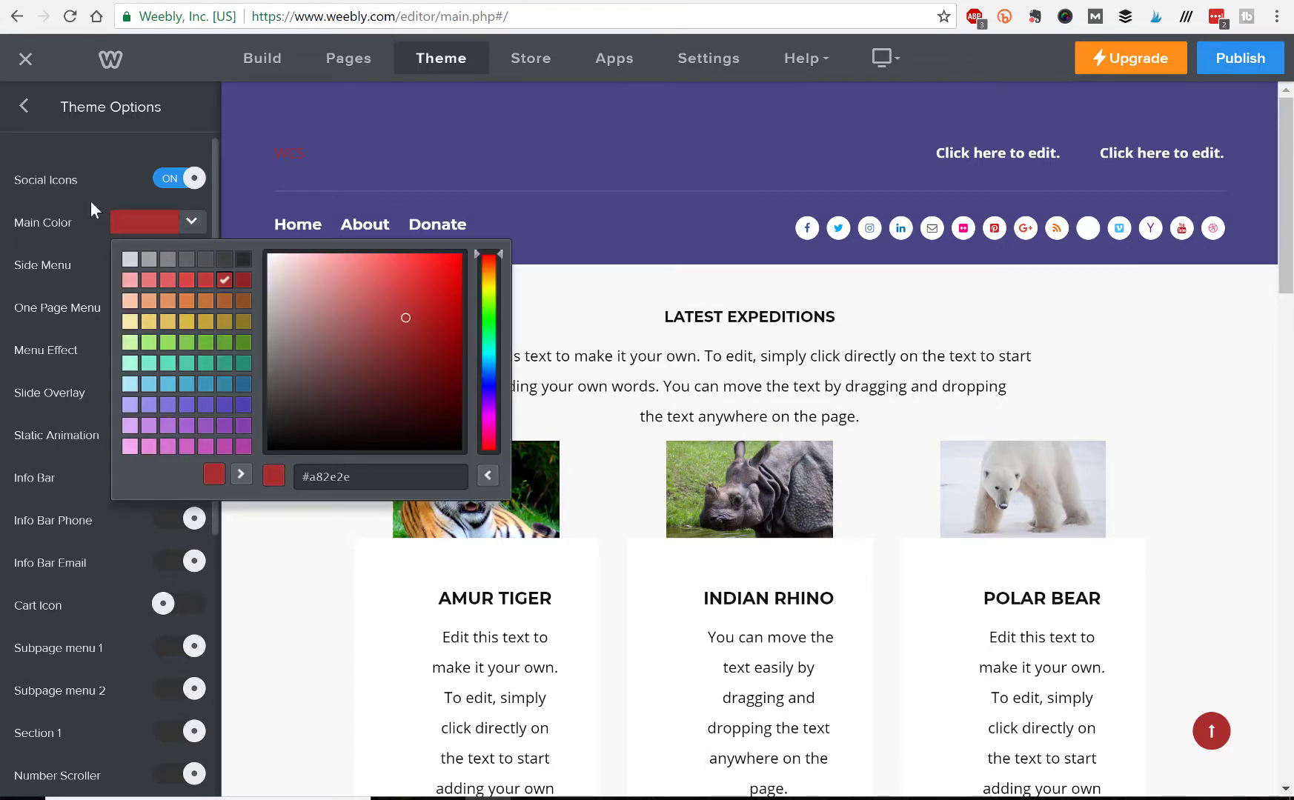
{"action": "left_click", "coordinate": [91, 203]}
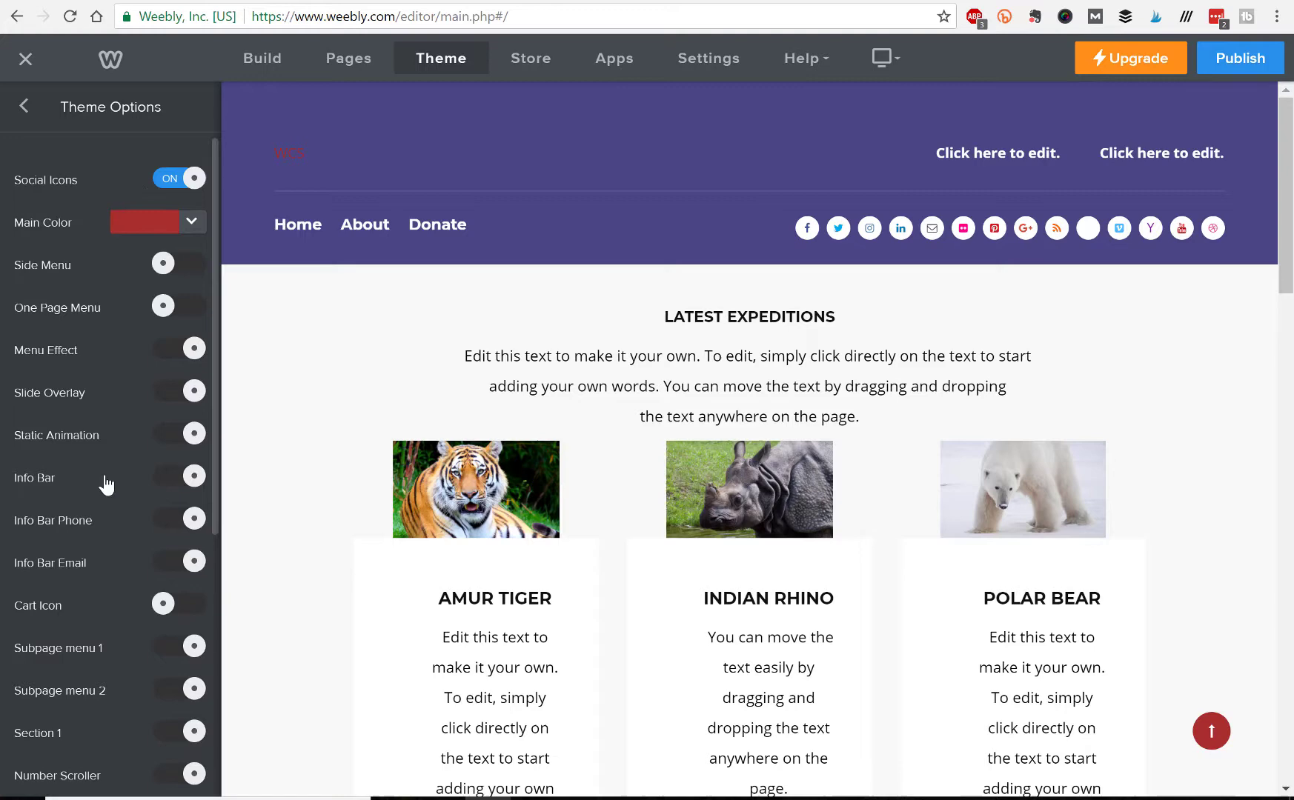
{"action": "scroll", "coordinate": [106, 480], "scroll_direction": "down", "scroll_amount": 7}
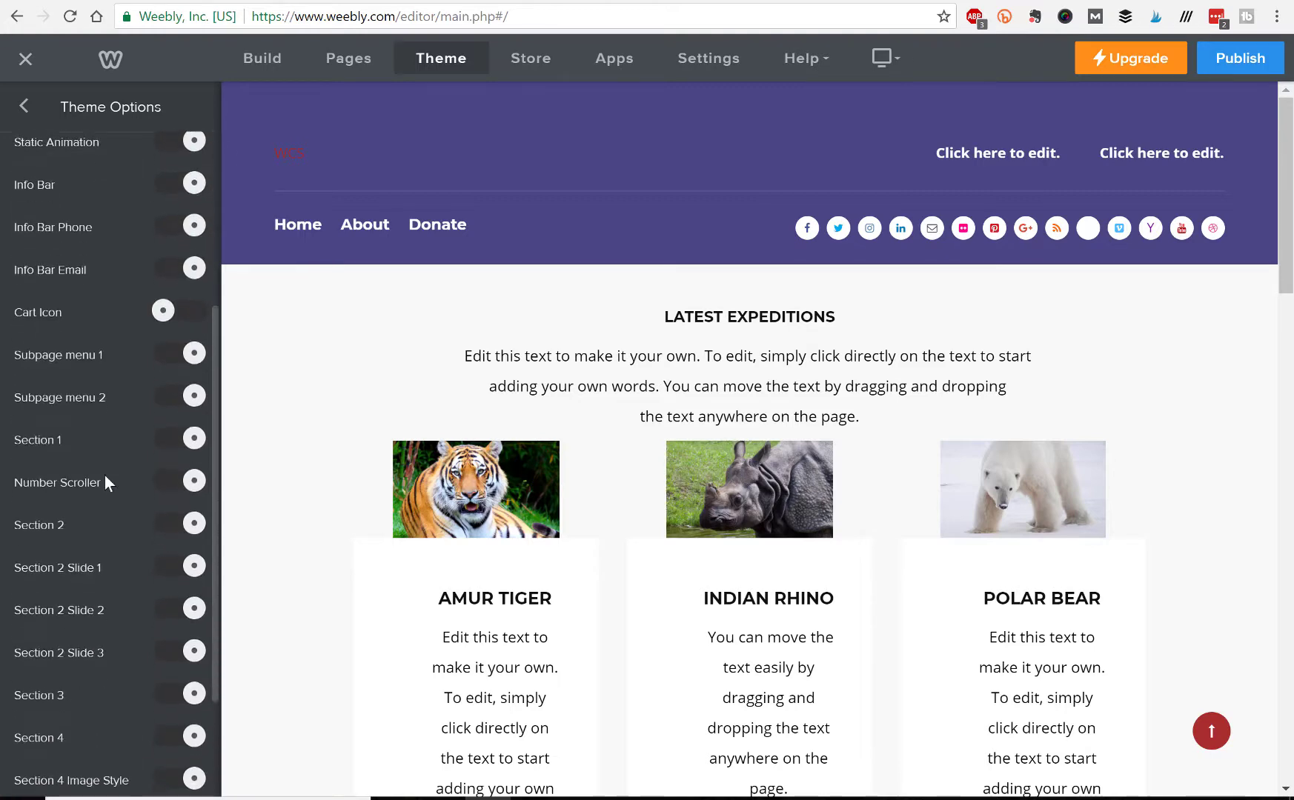
{"action": "scroll", "coordinate": [89, 685], "scroll_direction": "up", "scroll_amount": 2}
{"action": "scroll", "coordinate": [92, 683], "scroll_direction": "up", "scroll_amount": 5}
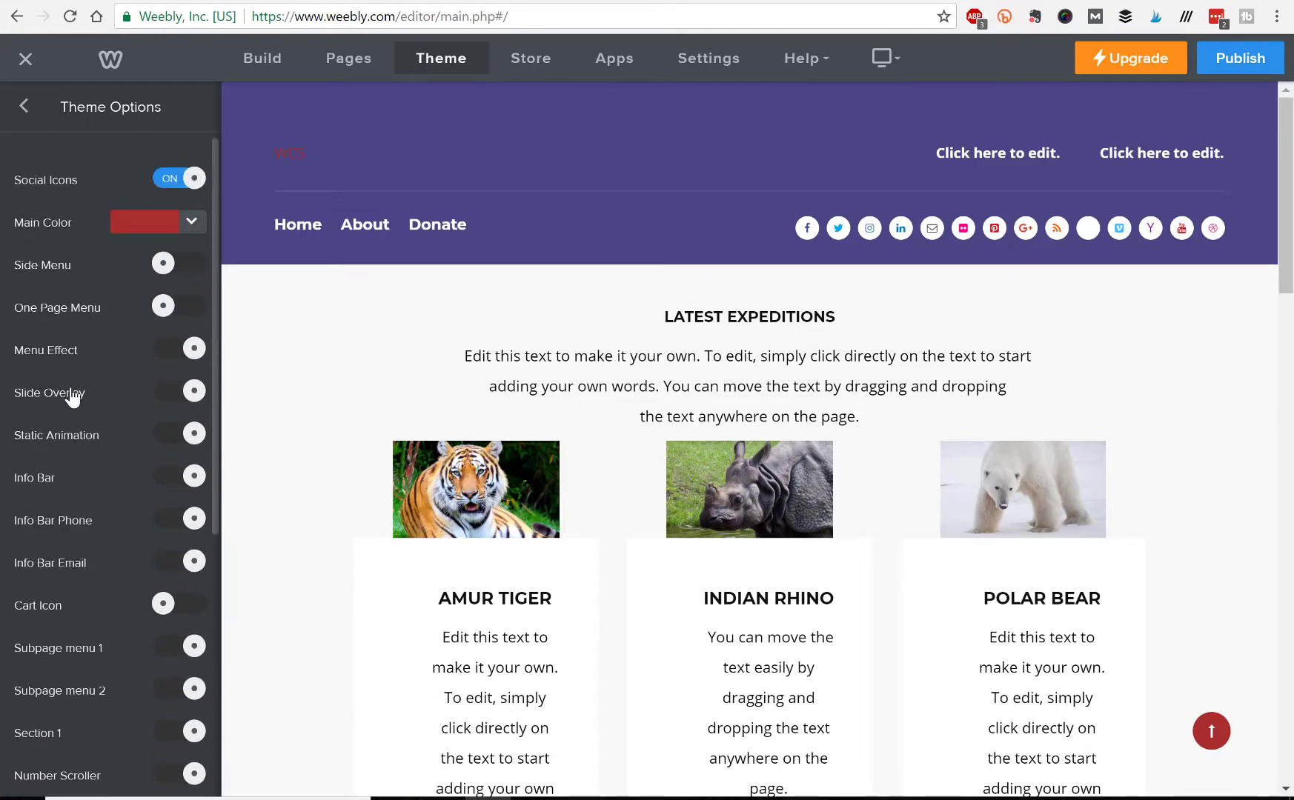
{"action": "scroll", "coordinate": [89, 537], "scroll_direction": "down", "scroll_amount": 7}
{"action": "scroll", "coordinate": [90, 519], "scroll_direction": "up", "scroll_amount": 7}
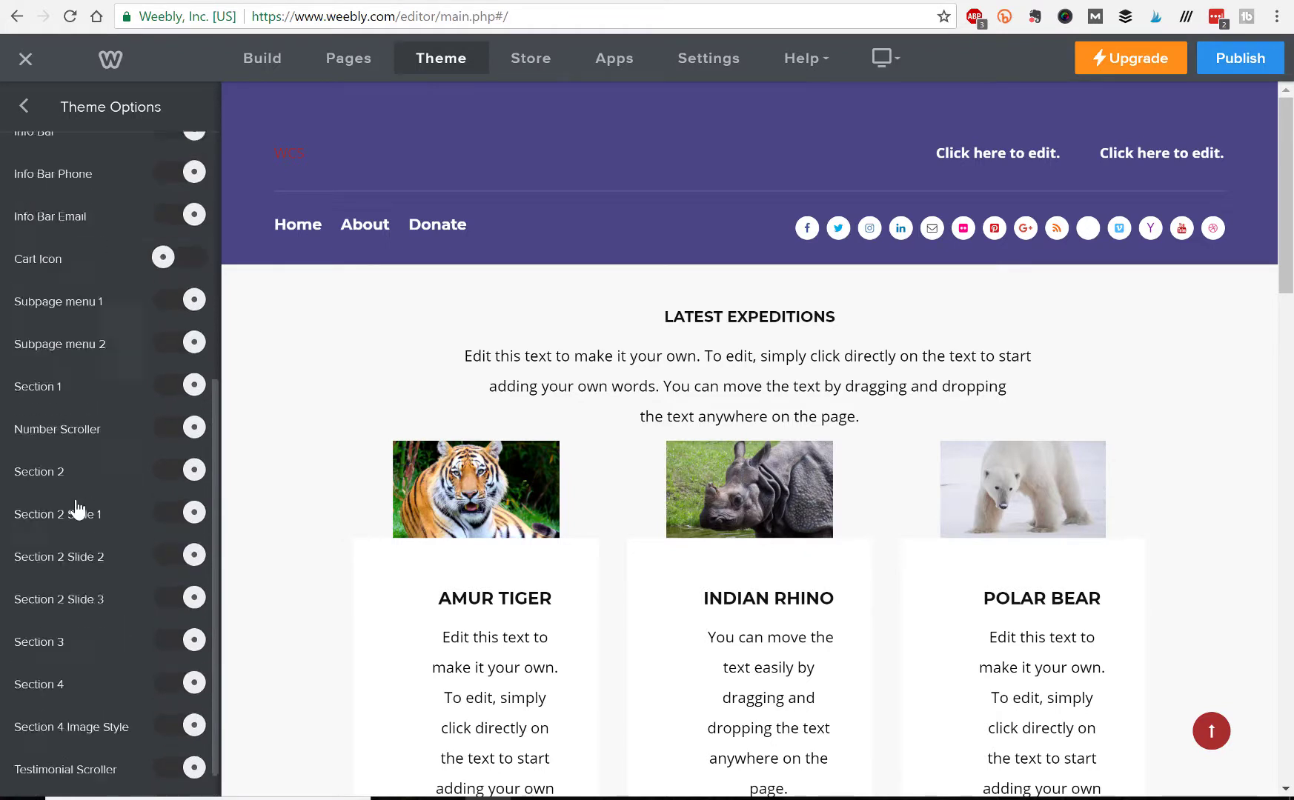
{"action": "left_click", "coordinate": [24, 110]}
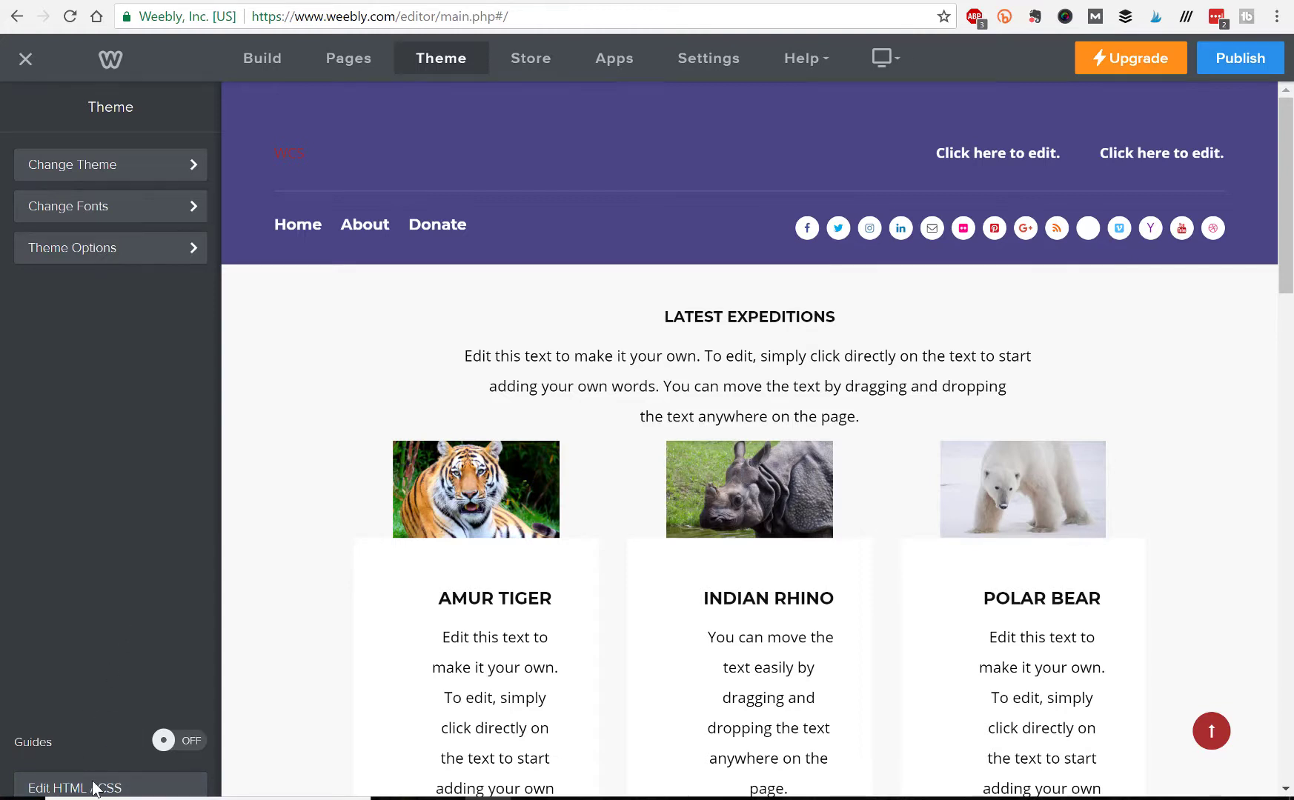
- Open Edit HTML / CSS and display variables.less from the STYLES list
{"action": "left_click", "coordinate": [95, 787]}
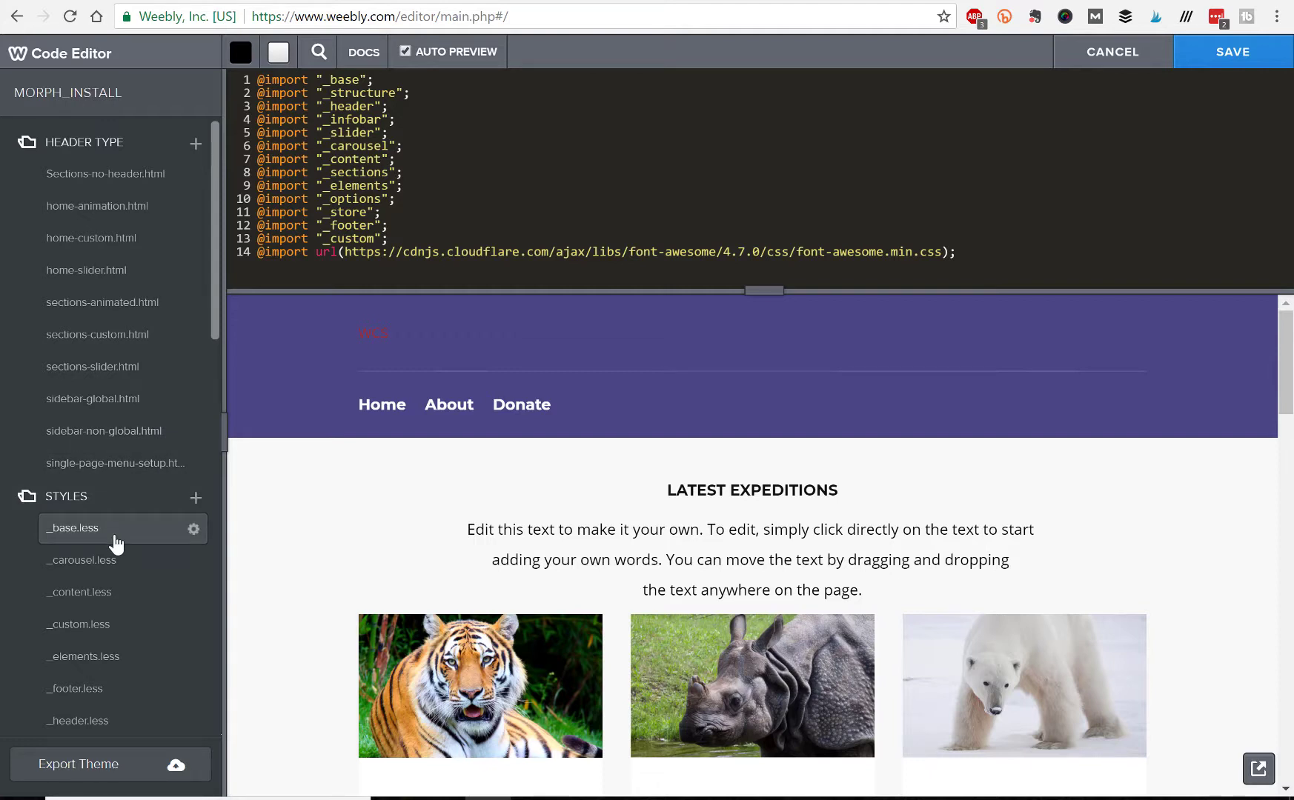
{"action": "scroll", "coordinate": [115, 544], "scroll_direction": "down", "scroll_amount": 4}
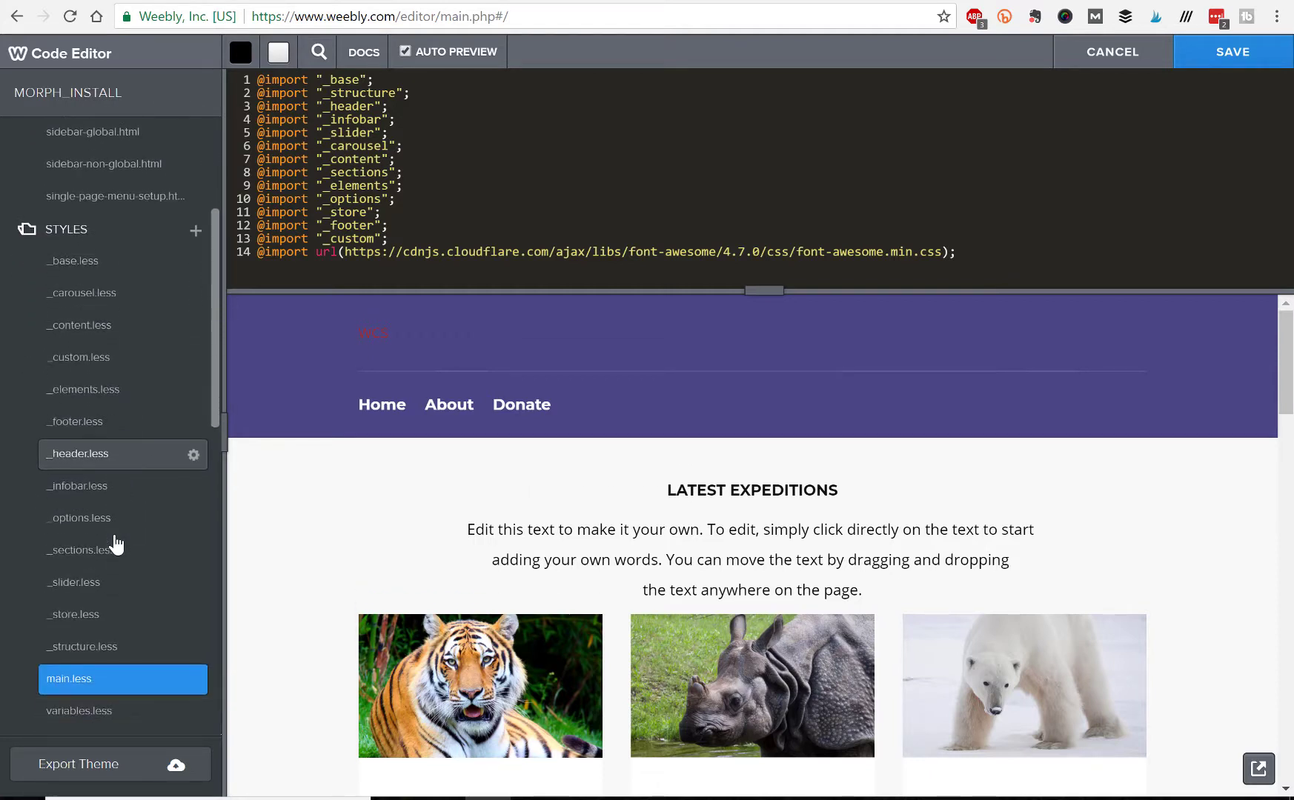
{"action": "scroll", "coordinate": [115, 544], "scroll_direction": "down", "scroll_amount": 2}
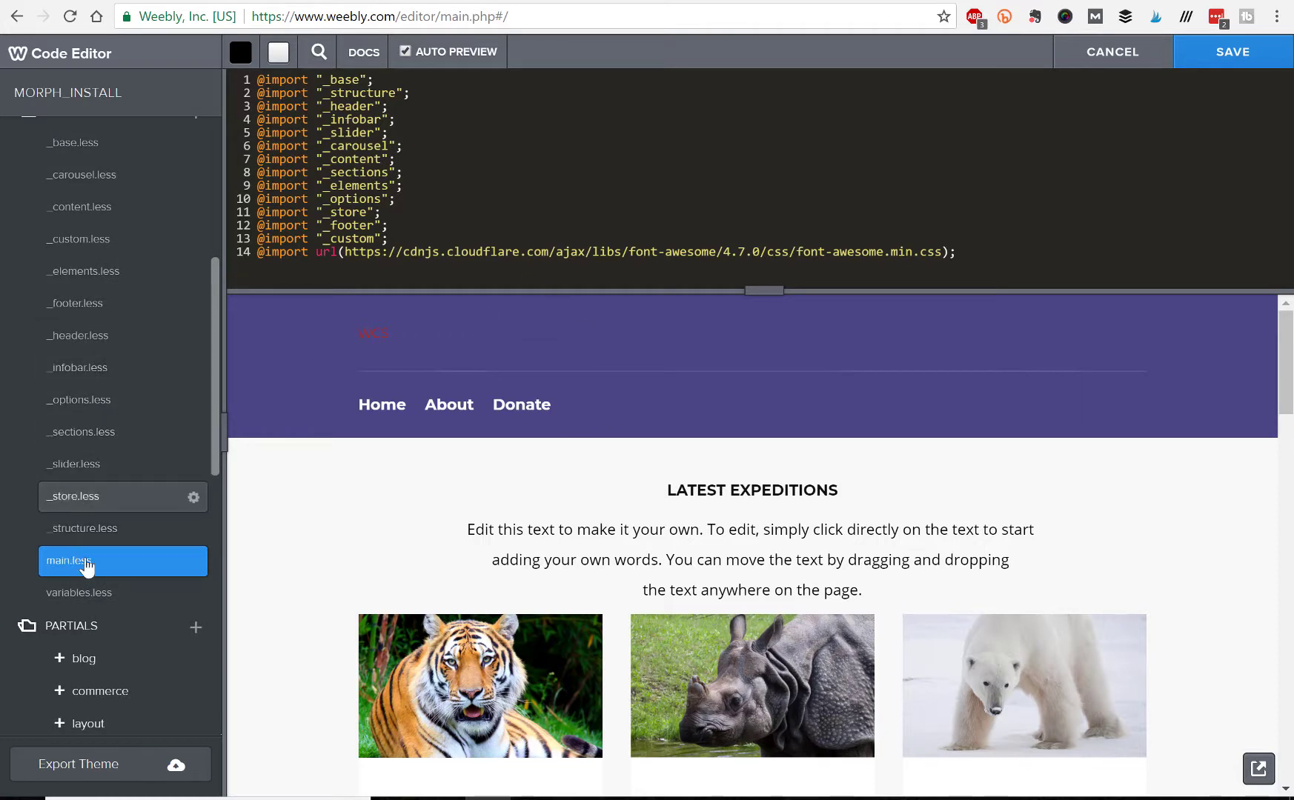
{"action": "left_click", "coordinate": [105, 598]}
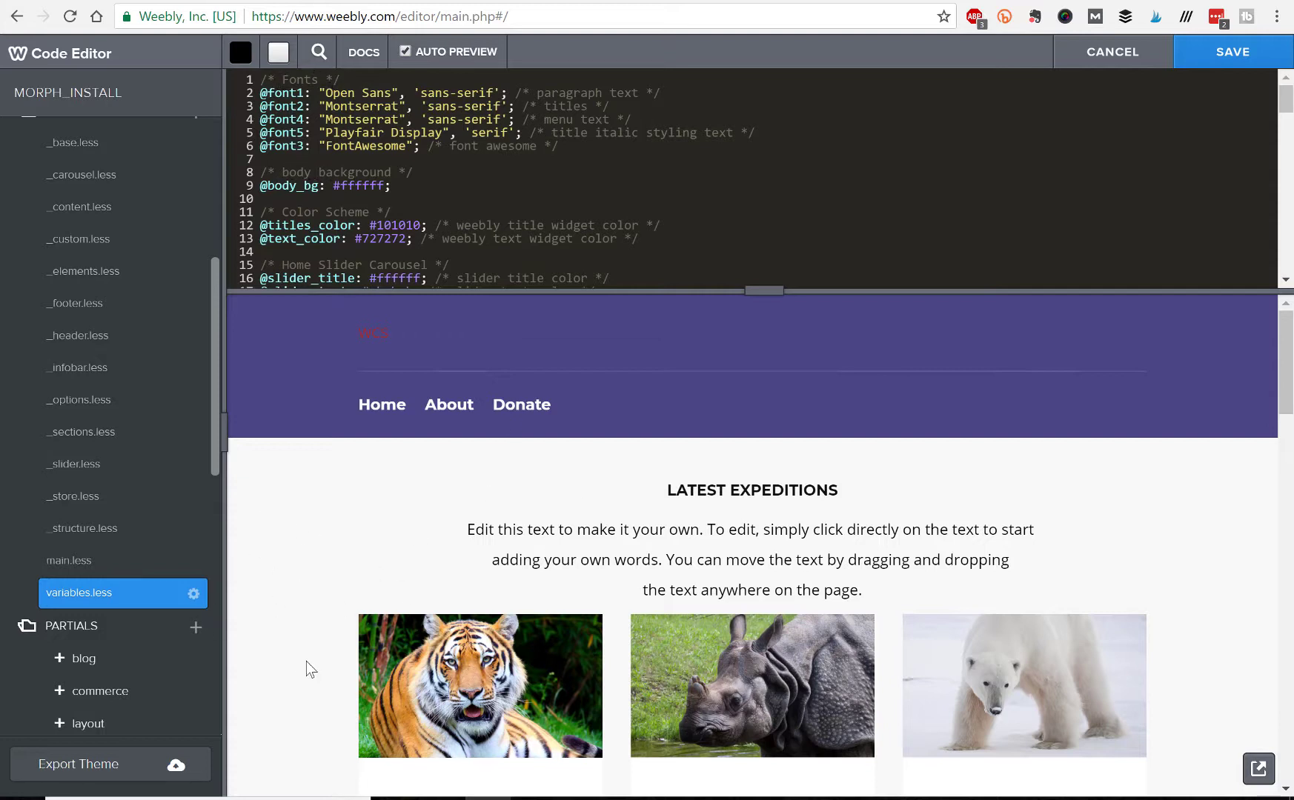
{"action": "scroll", "coordinate": [332, 206], "scroll_direction": "down", "scroll_amount": 3}
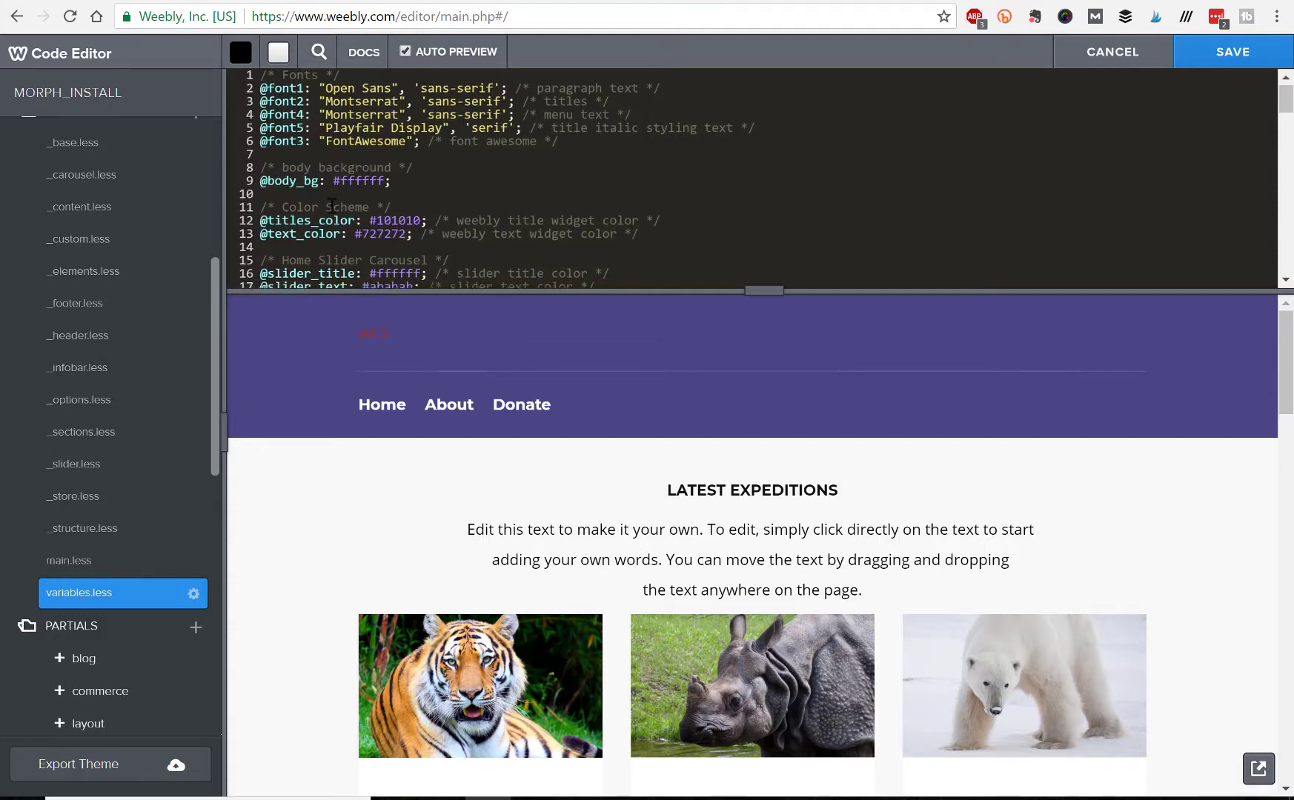
{"action": "scroll", "coordinate": [377, 124], "scroll_direction": "down", "scroll_amount": 1}
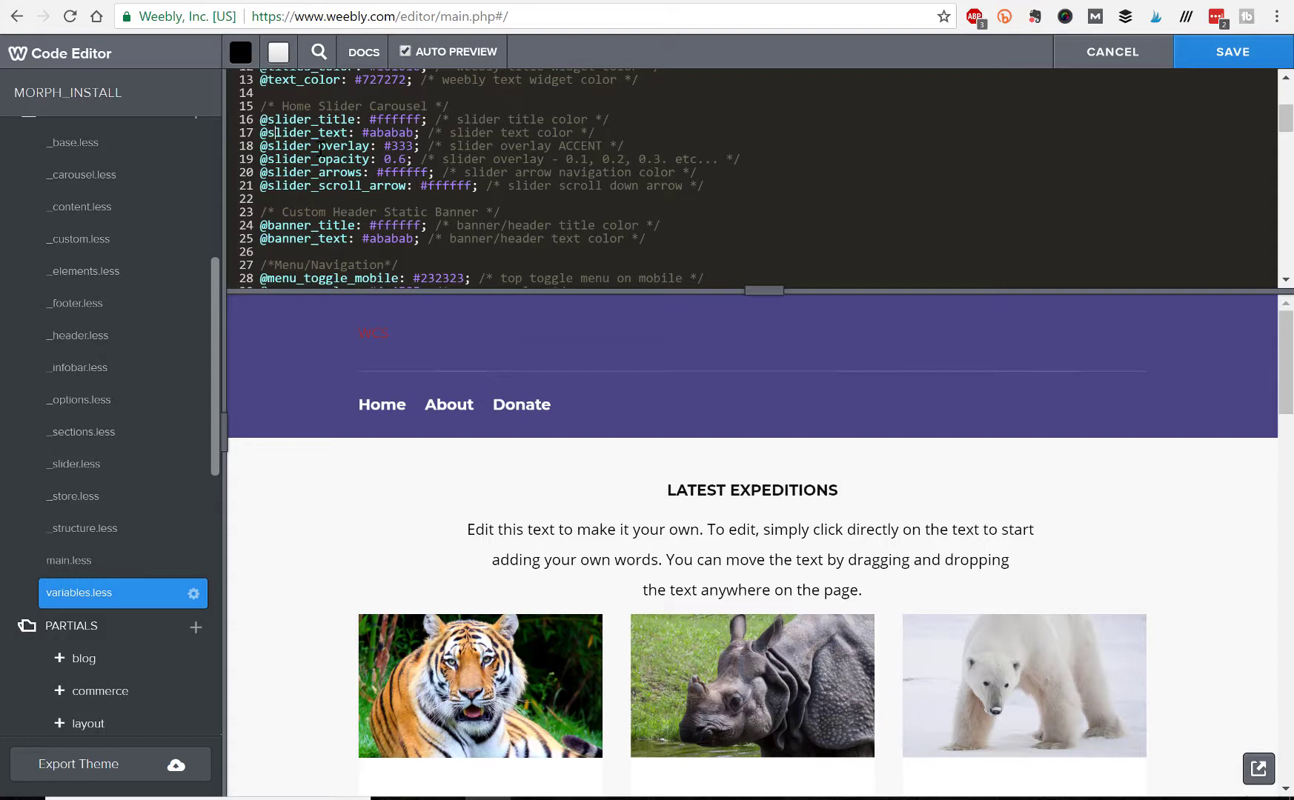
{"action": "left_click_drag", "start_coordinate": [277, 133], "coordinate": [334, 190]}
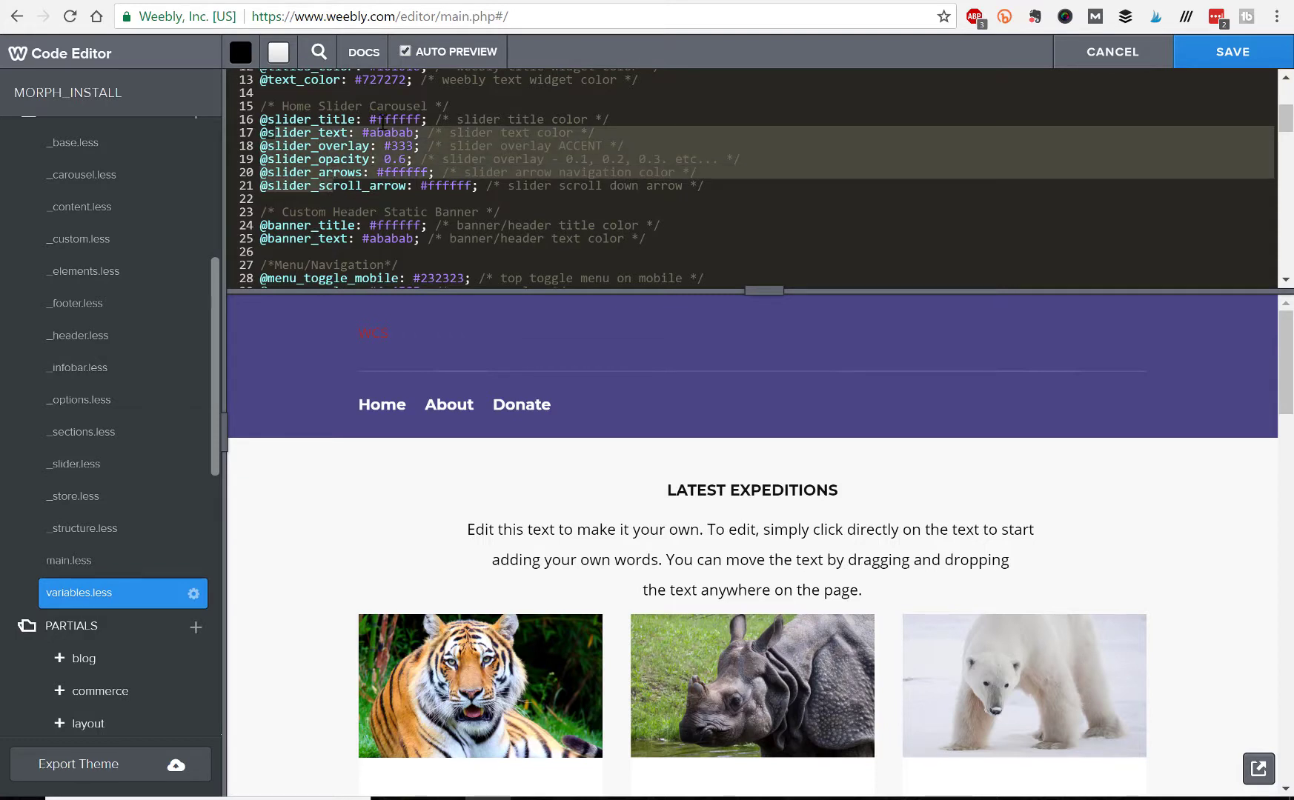
{"action": "left_click", "coordinate": [383, 120]}
{"action": "scroll", "coordinate": [392, 155], "scroll_direction": "down", "scroll_amount": 3}
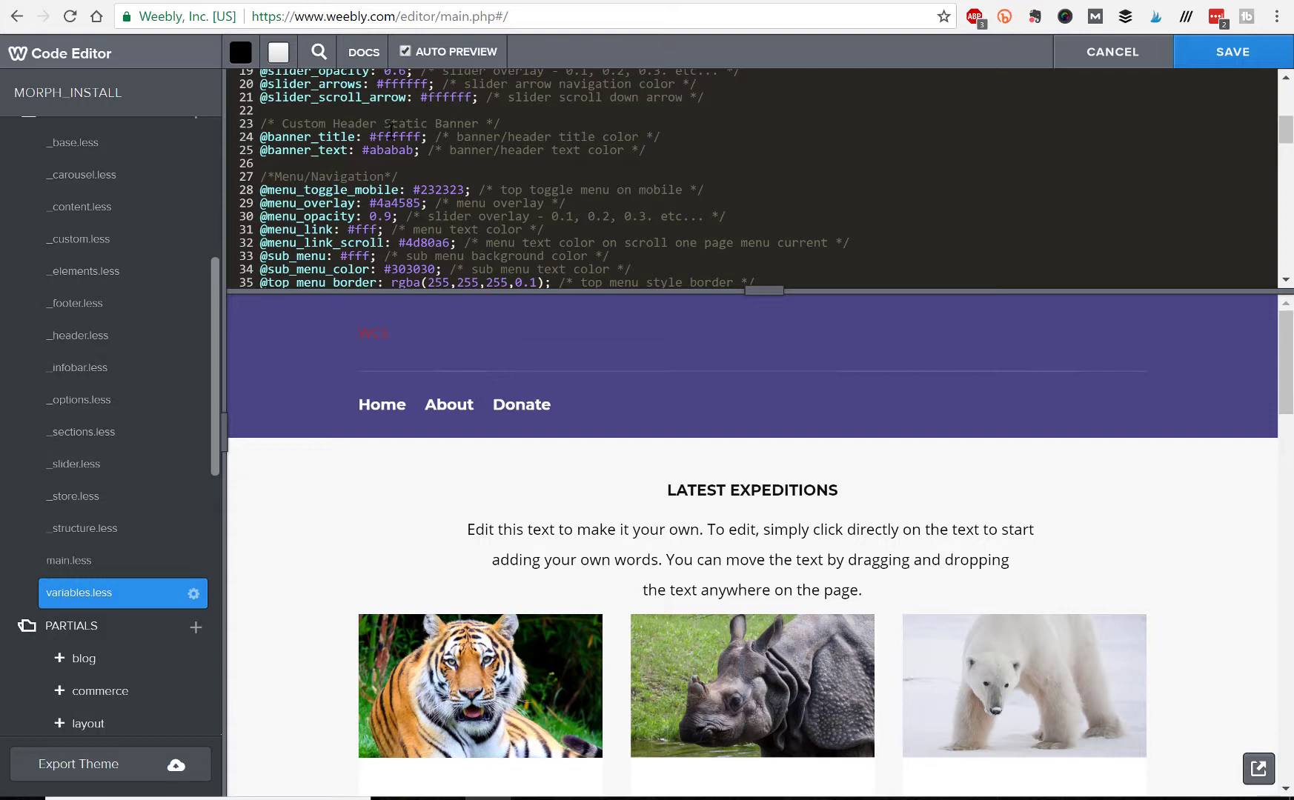
{"action": "left_click_drag", "start_coordinate": [376, 136], "coordinate": [432, 137]}
{"action": "scroll", "coordinate": [326, 162], "scroll_direction": "down", "scroll_amount": 2}
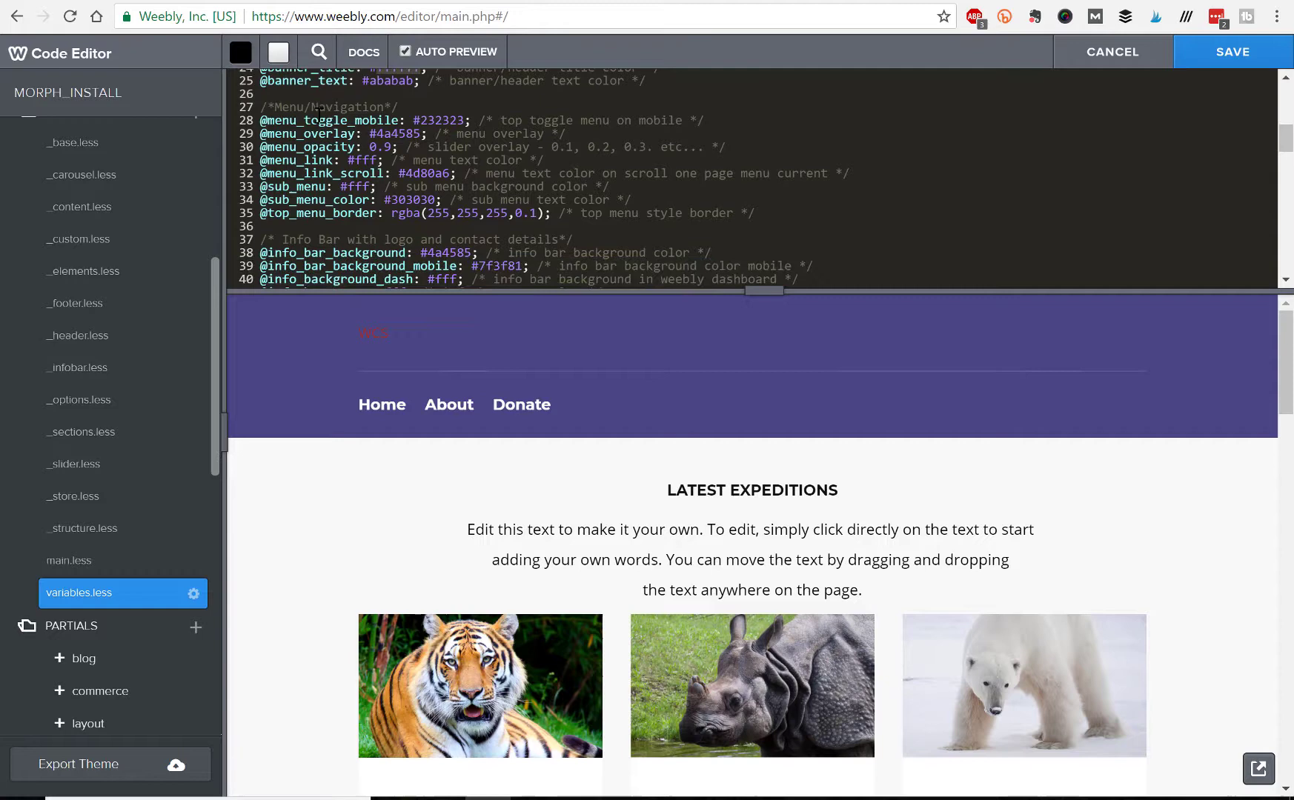
{"action": "scroll", "coordinate": [431, 158], "scroll_direction": "down", "scroll_amount": 3}
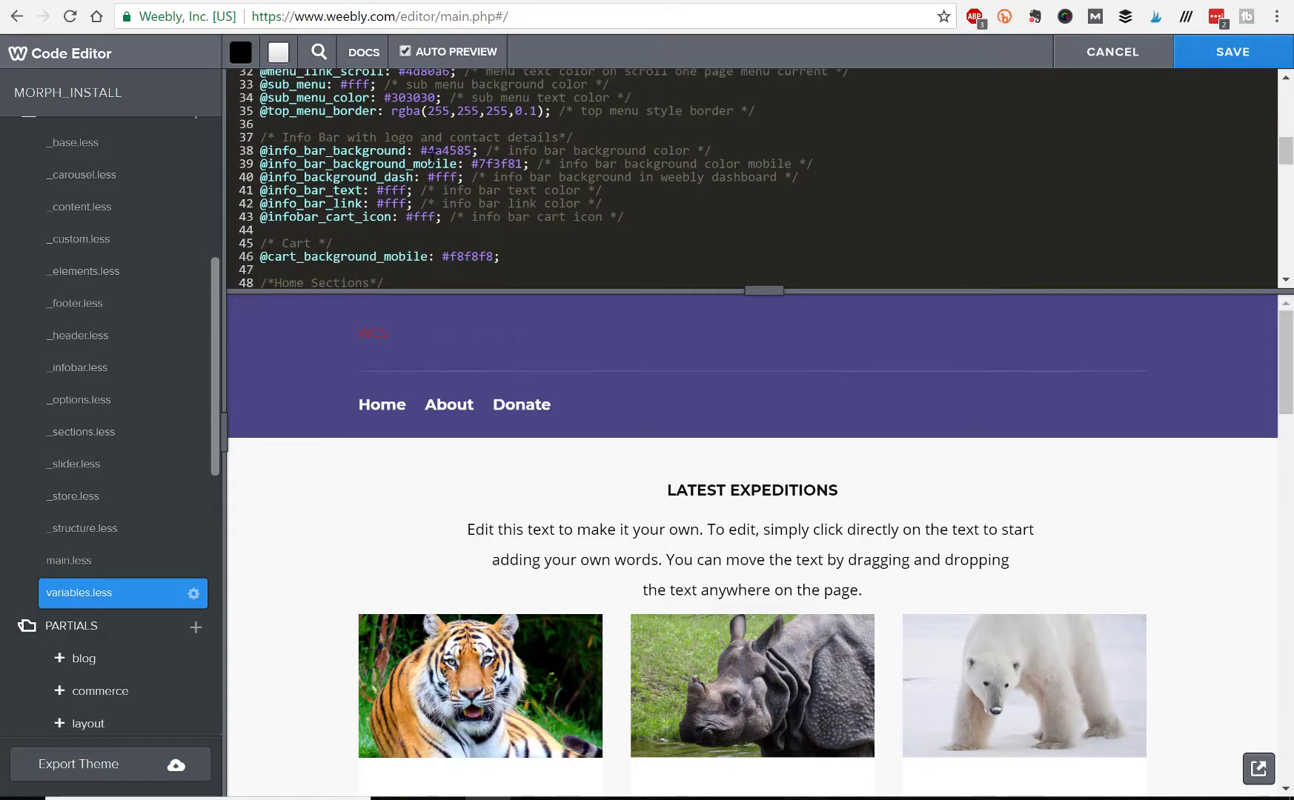
{"action": "scroll", "coordinate": [343, 192], "scroll_direction": "down", "scroll_amount": 6}
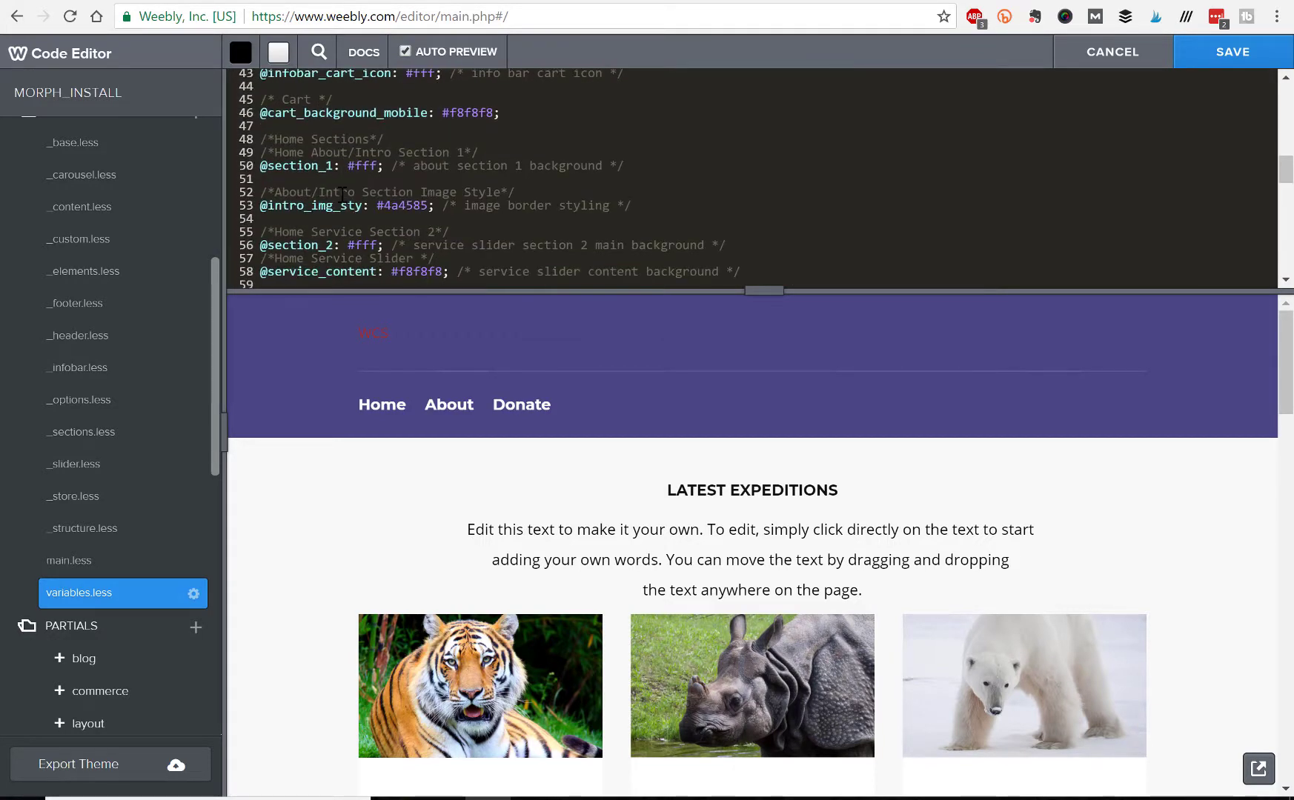
{"action": "scroll", "coordinate": [332, 194], "scroll_direction": "down", "scroll_amount": 7}
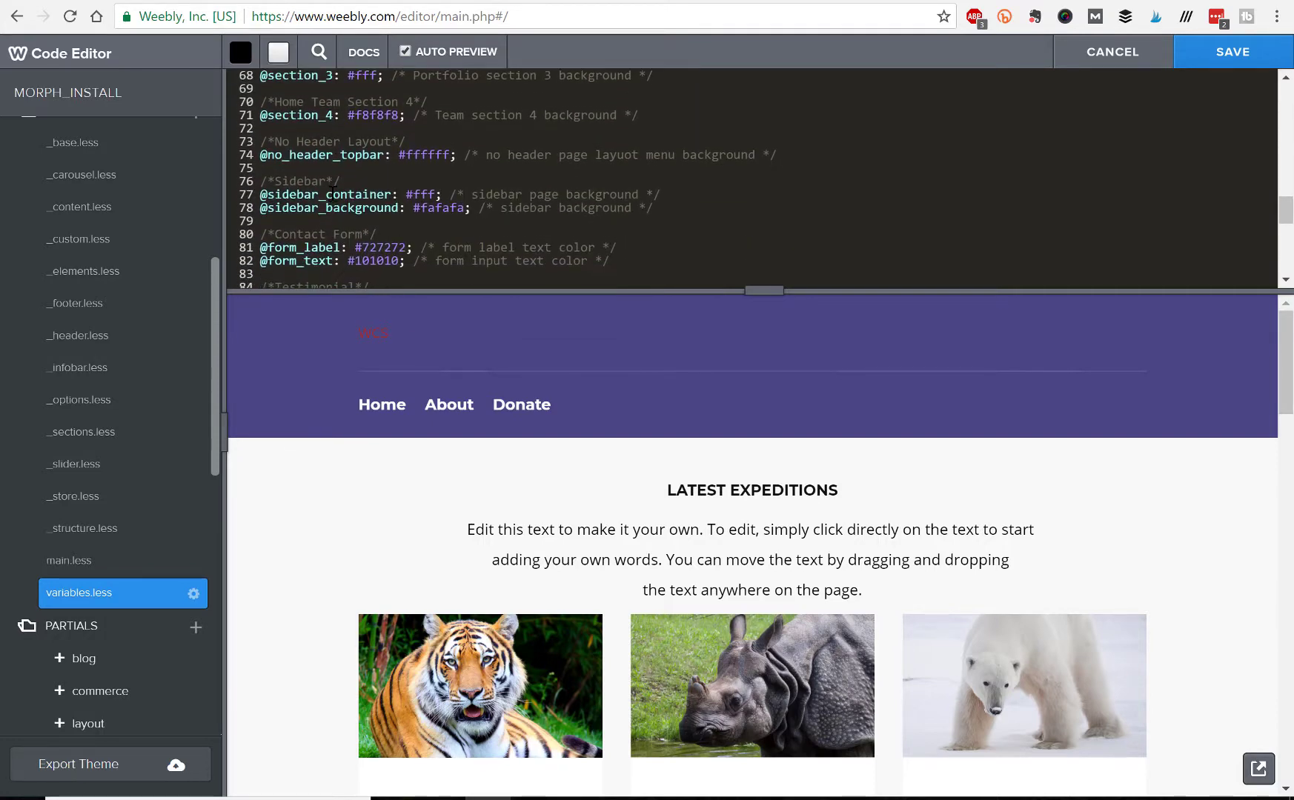
{"action": "scroll", "coordinate": [333, 190], "scroll_direction": "down", "scroll_amount": 4}
{"action": "scroll", "coordinate": [333, 190], "scroll_direction": "down", "scroll_amount": 3}
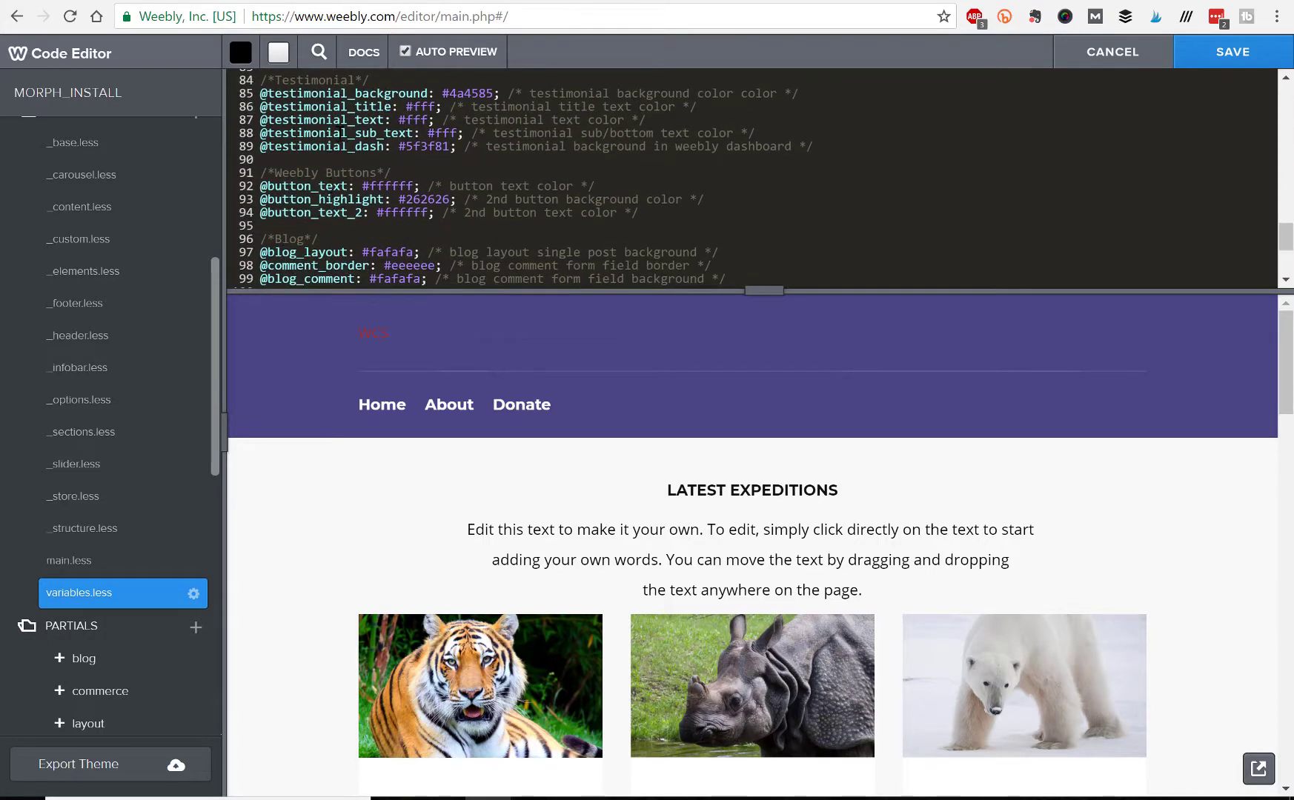
{"action": "scroll", "coordinate": [341, 134], "scroll_direction": "down", "scroll_amount": 3}
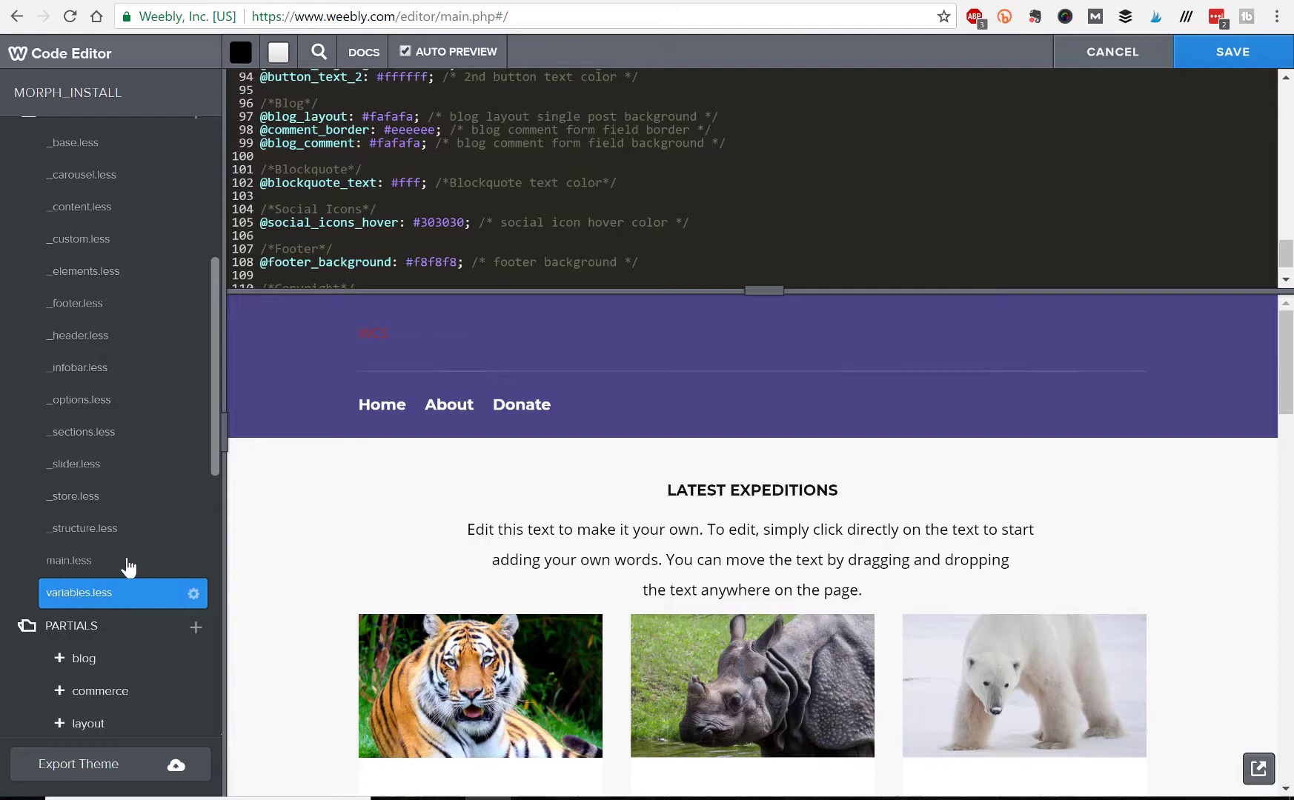
{"action": "scroll", "coordinate": [433, 166], "scroll_direction": "down", "scroll_amount": 1}
{"action": "scroll", "coordinate": [333, 167], "scroll_direction": "up", "scroll_amount": 20}
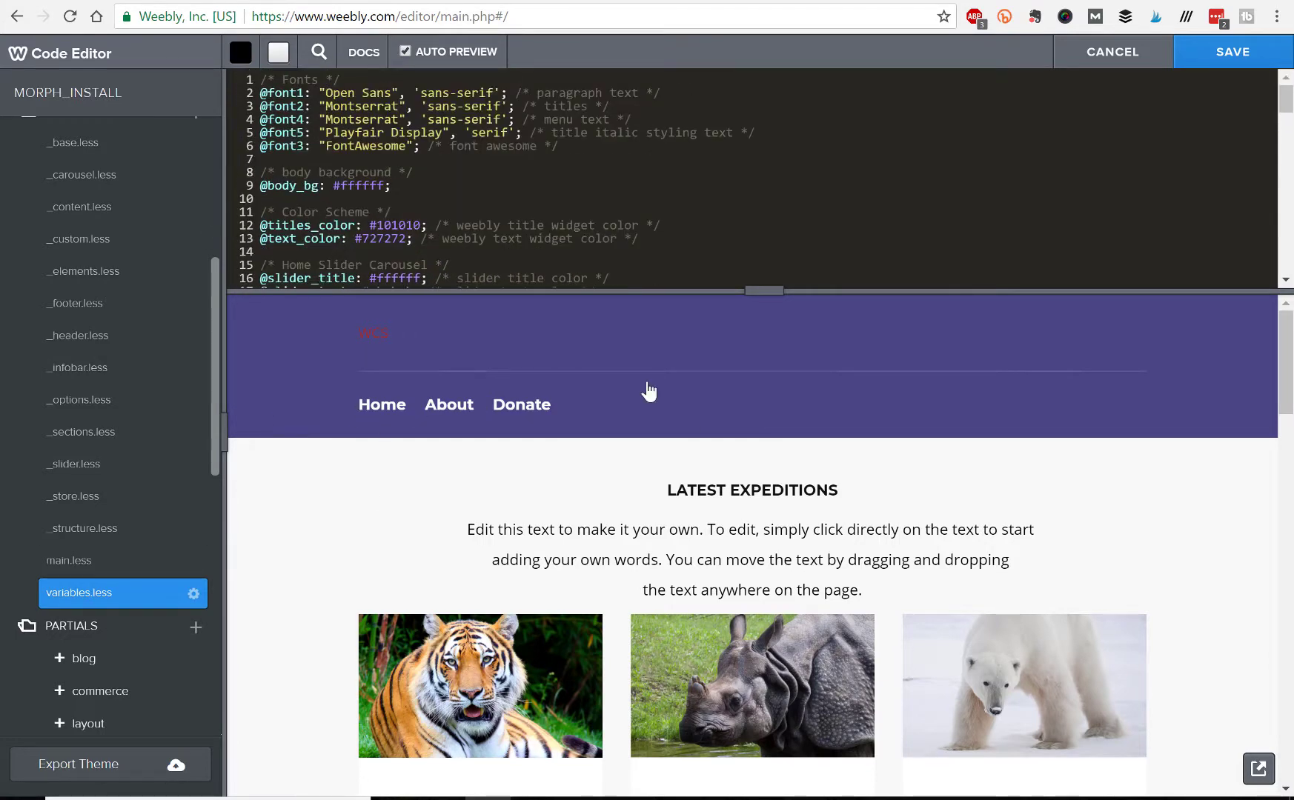
- Cancel the code editor and set the theme's Main Color to light grey #d5d5d5
{"action": "left_click", "coordinate": [1079, 75]}
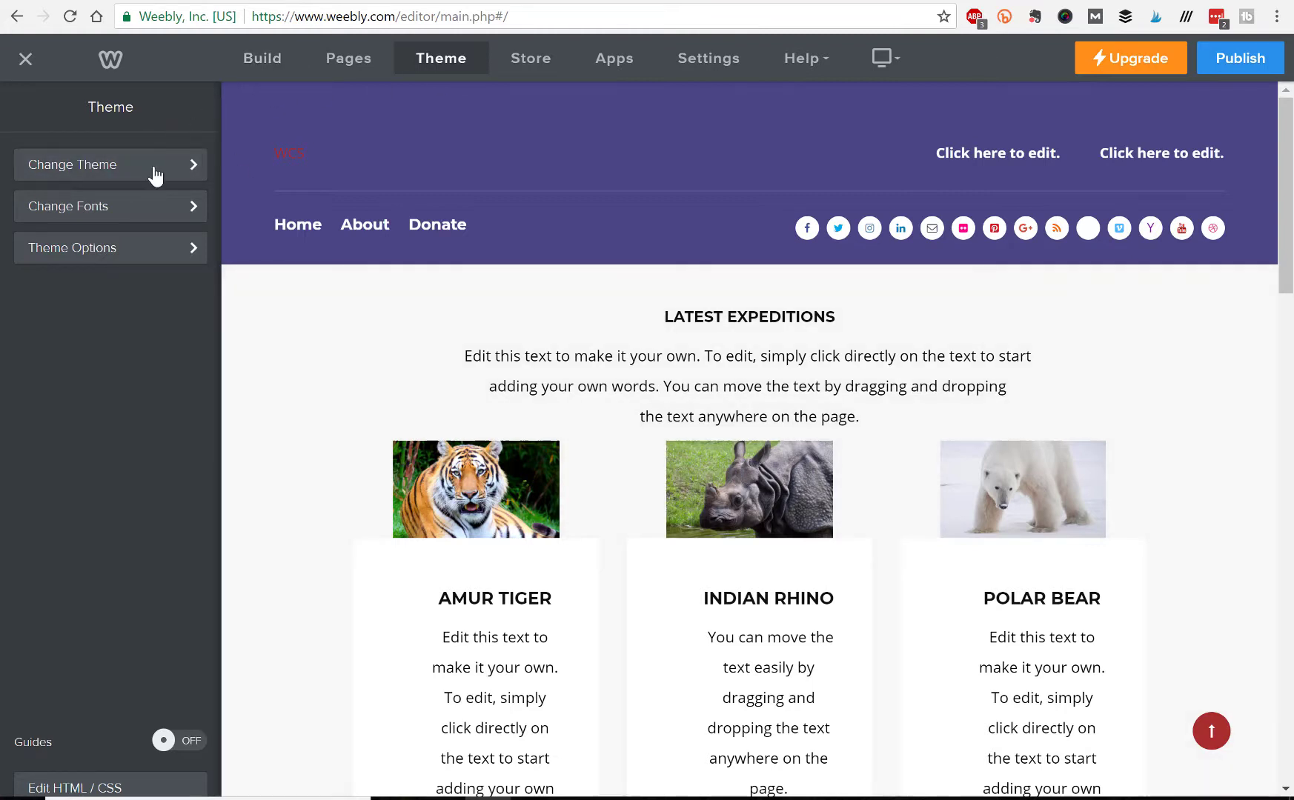
{"action": "left_click", "coordinate": [121, 251]}
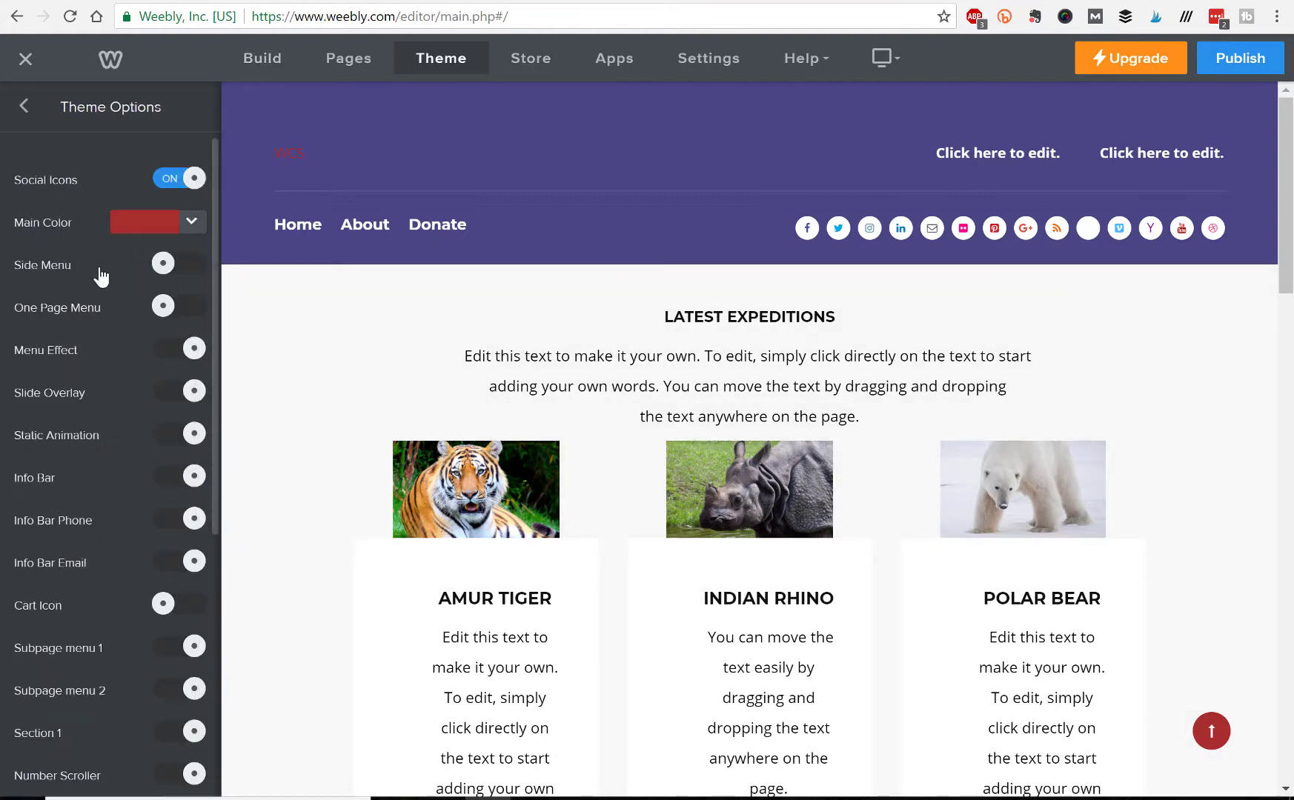
{"action": "left_click", "coordinate": [191, 222]}
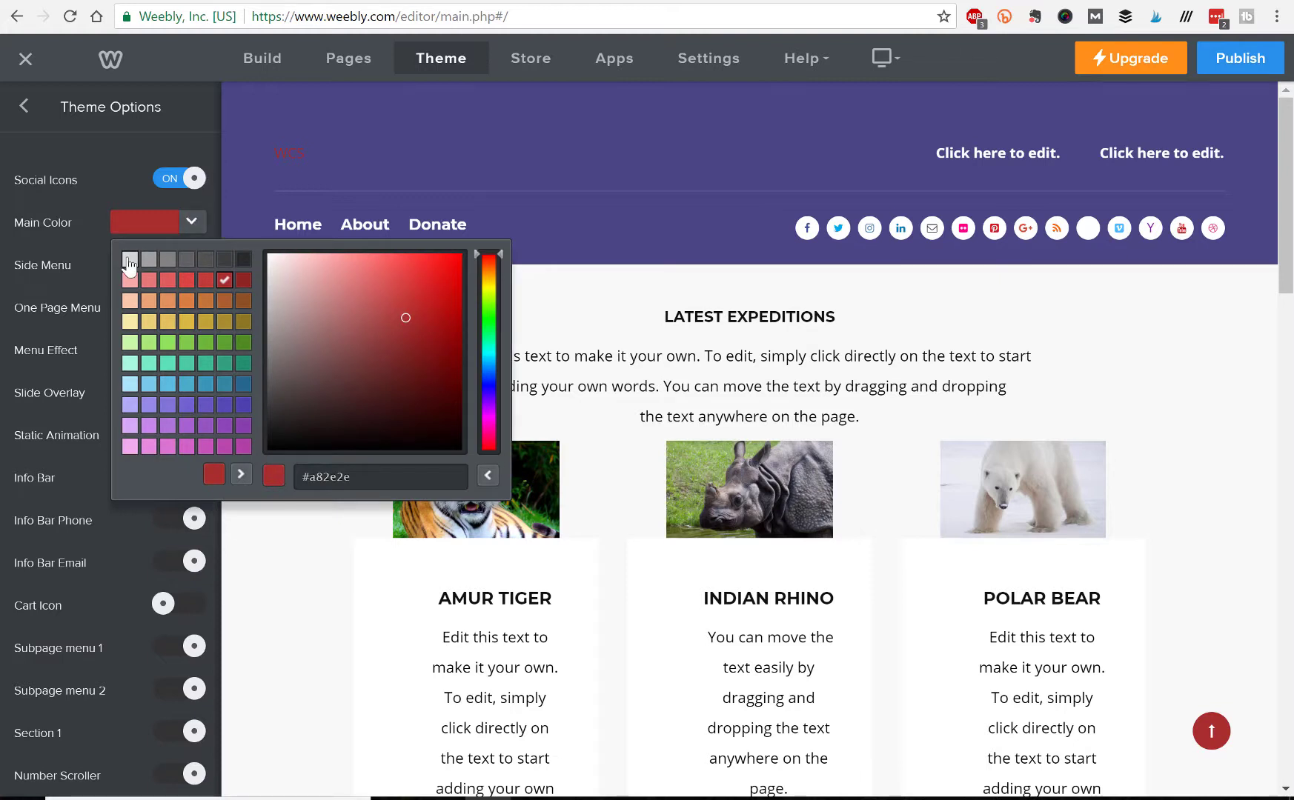
{"action": "left_click", "coordinate": [129, 259]}
{"action": "left_click", "coordinate": [64, 146]}
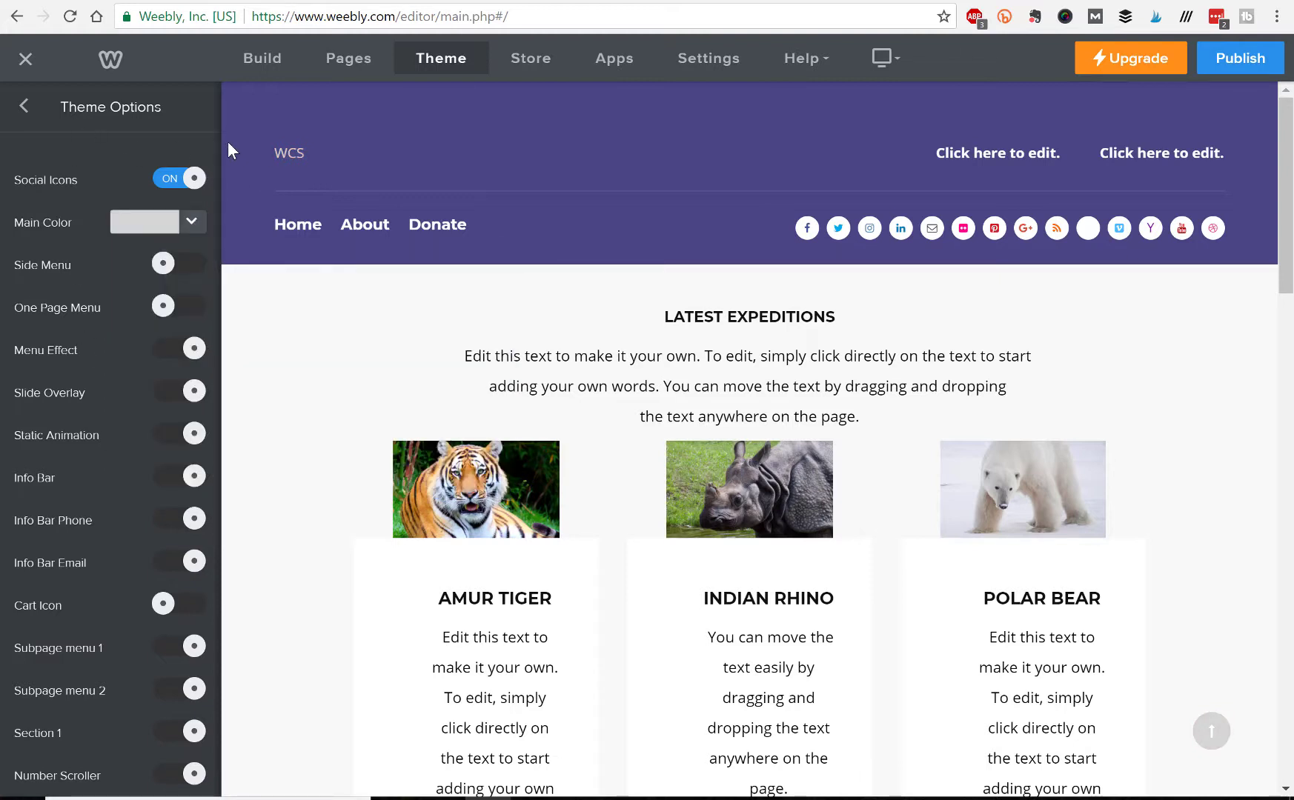
{"action": "left_click", "coordinate": [293, 151]}
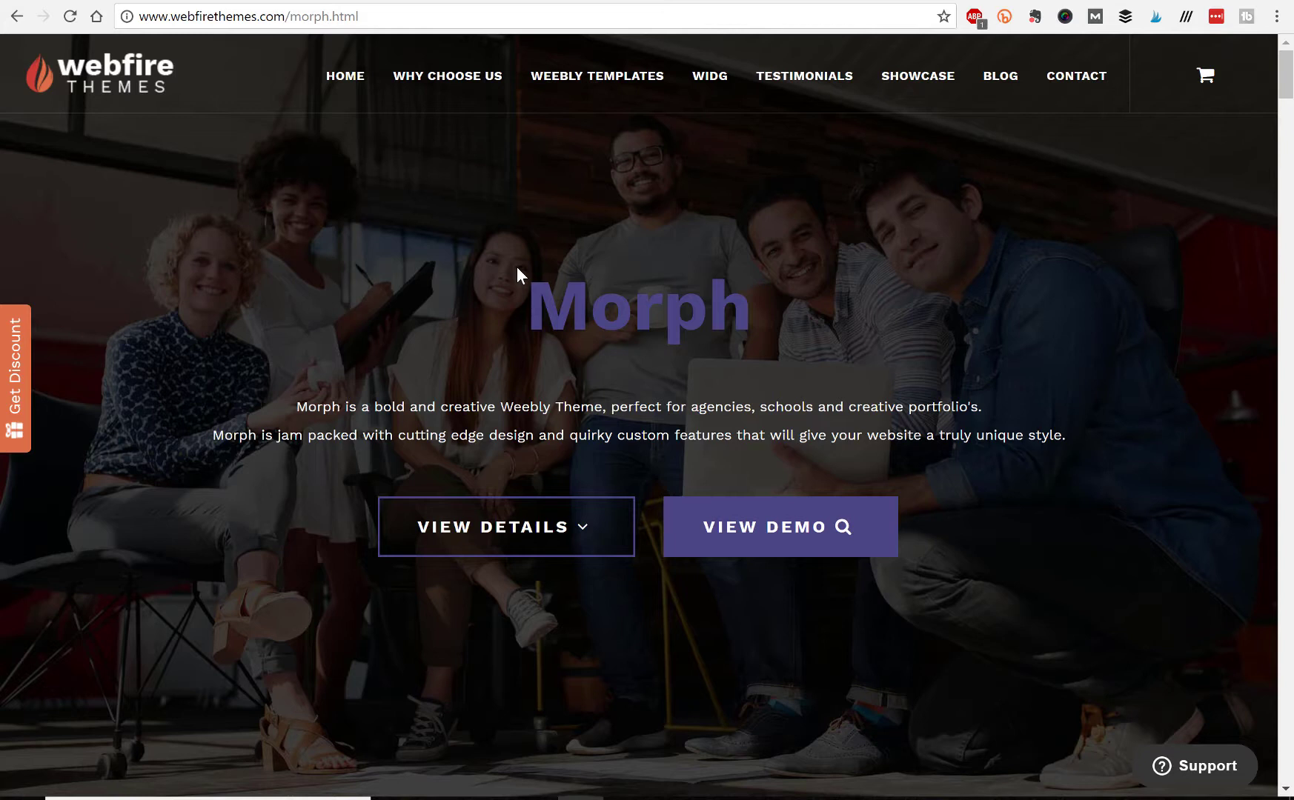
- Switch to the Morph Instructions Portal and scroll to its eight section shortcuts
{"action": "left_click", "coordinate": [787, 1]}
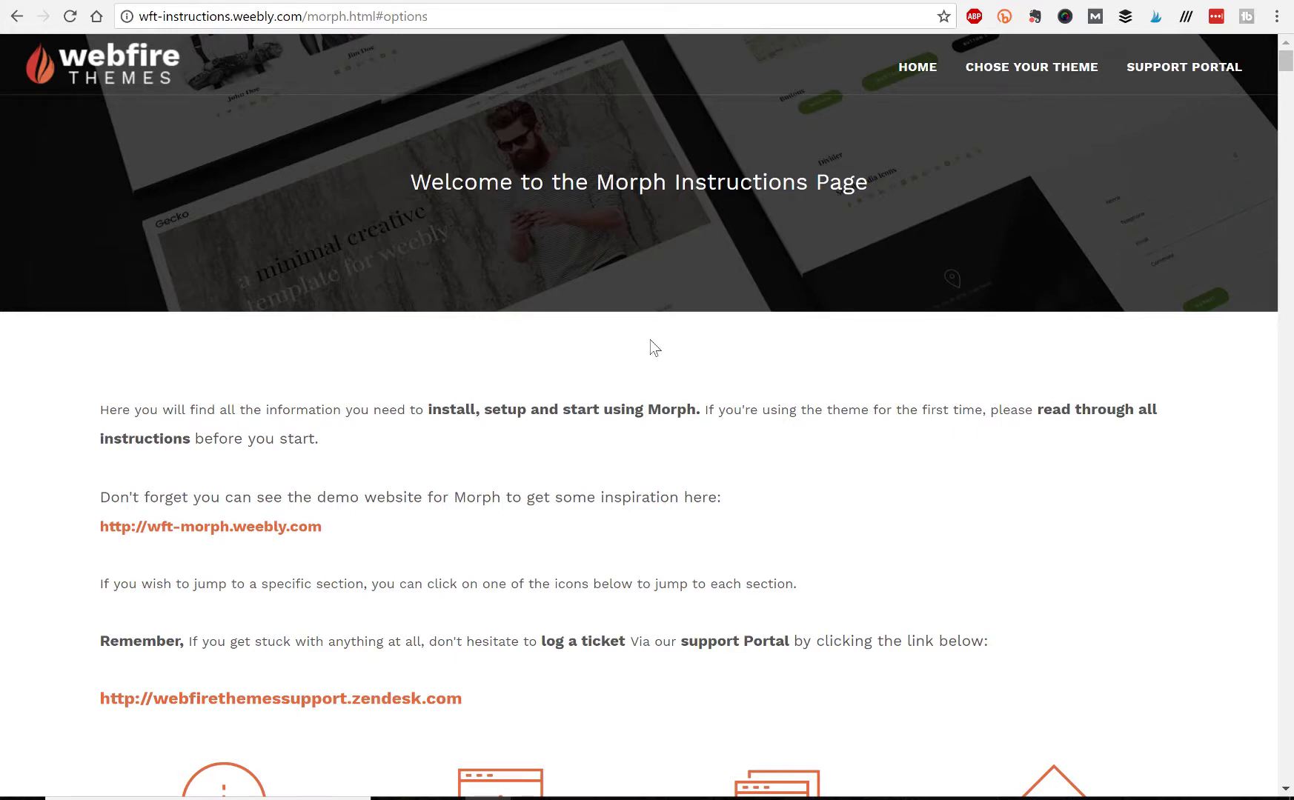
{"action": "scroll", "coordinate": [537, 472], "scroll_direction": "down", "scroll_amount": 7}
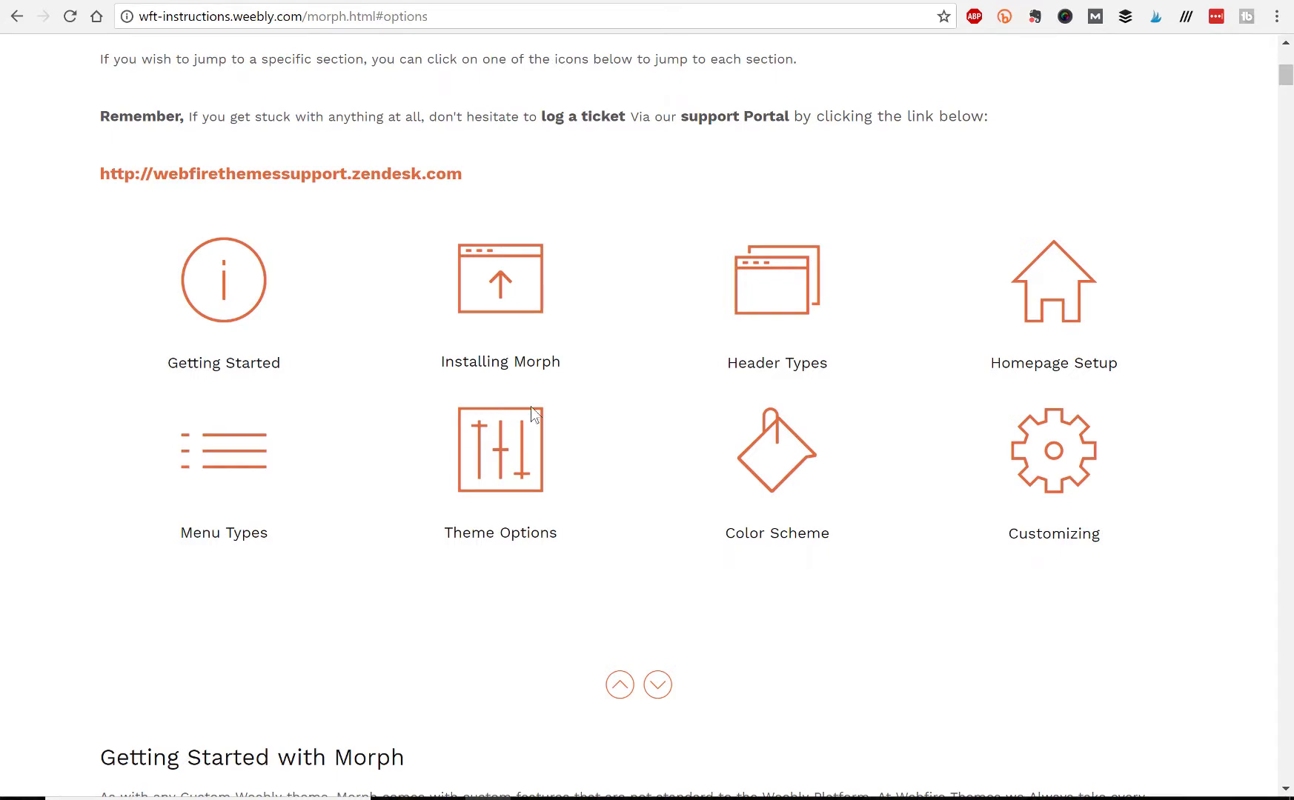
- Jump to Morph Theme Options and read the toggles from Social Icons down to Copyright
{"action": "left_click", "coordinate": [512, 453]}
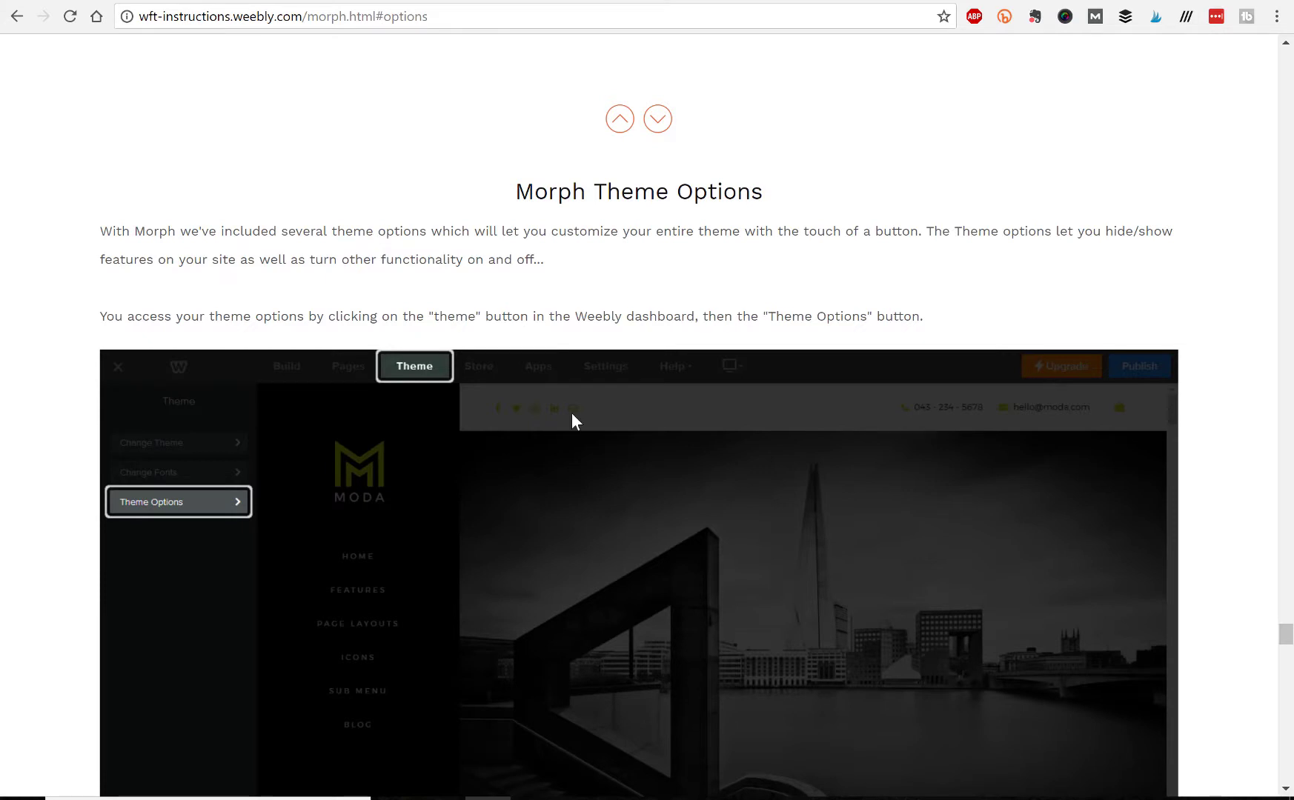
{"action": "scroll", "coordinate": [571, 422], "scroll_direction": "down", "scroll_amount": 2}
{"action": "scroll", "coordinate": [572, 414], "scroll_direction": "down", "scroll_amount": 1}
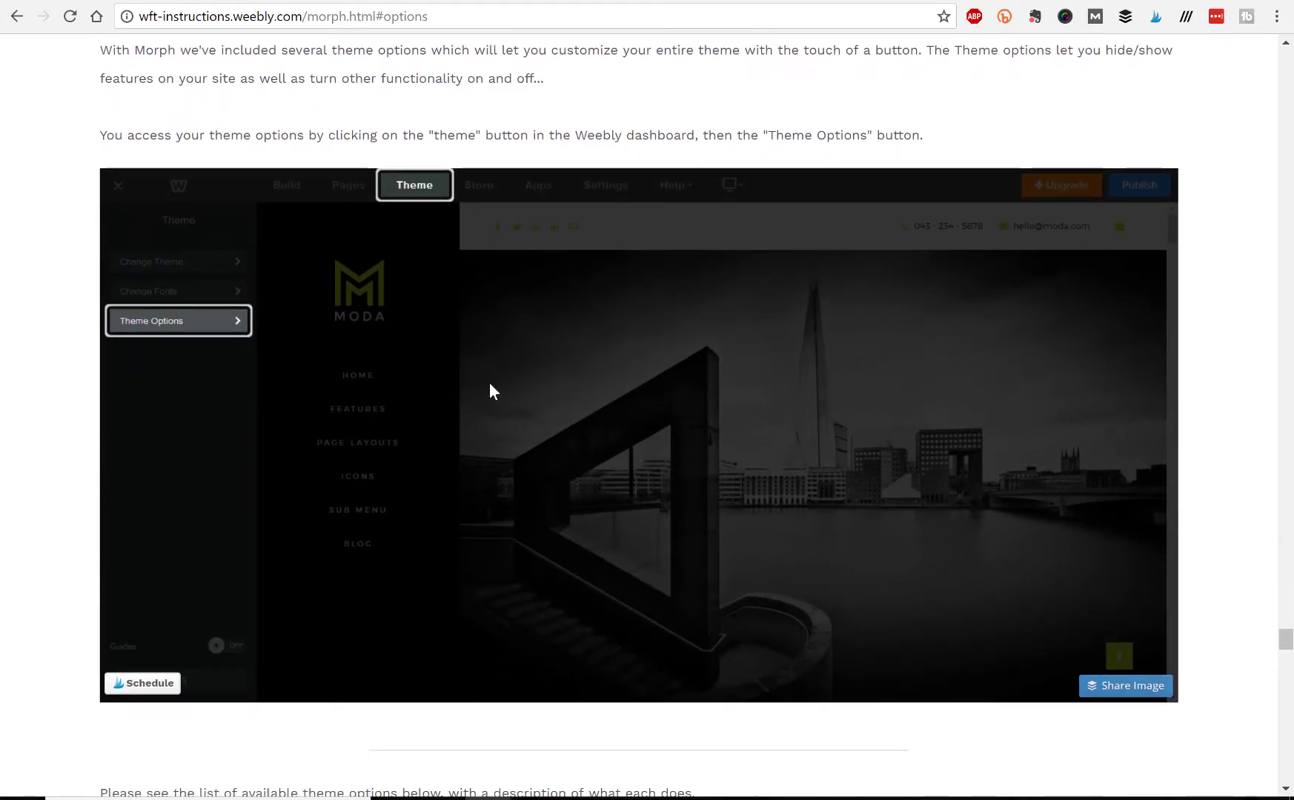
{"action": "scroll", "coordinate": [690, 460], "scroll_direction": "down", "scroll_amount": 4}
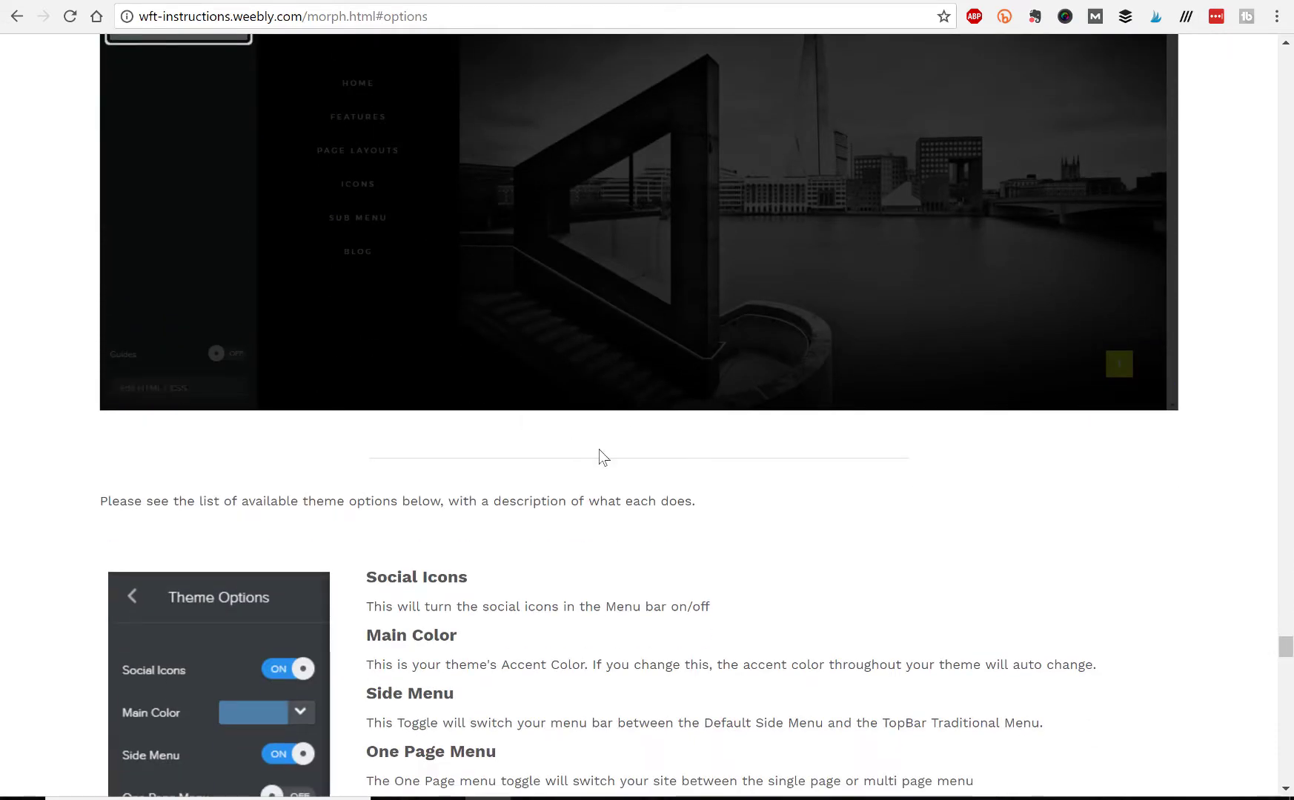
{"action": "scroll", "coordinate": [599, 449], "scroll_direction": "down", "scroll_amount": 2}
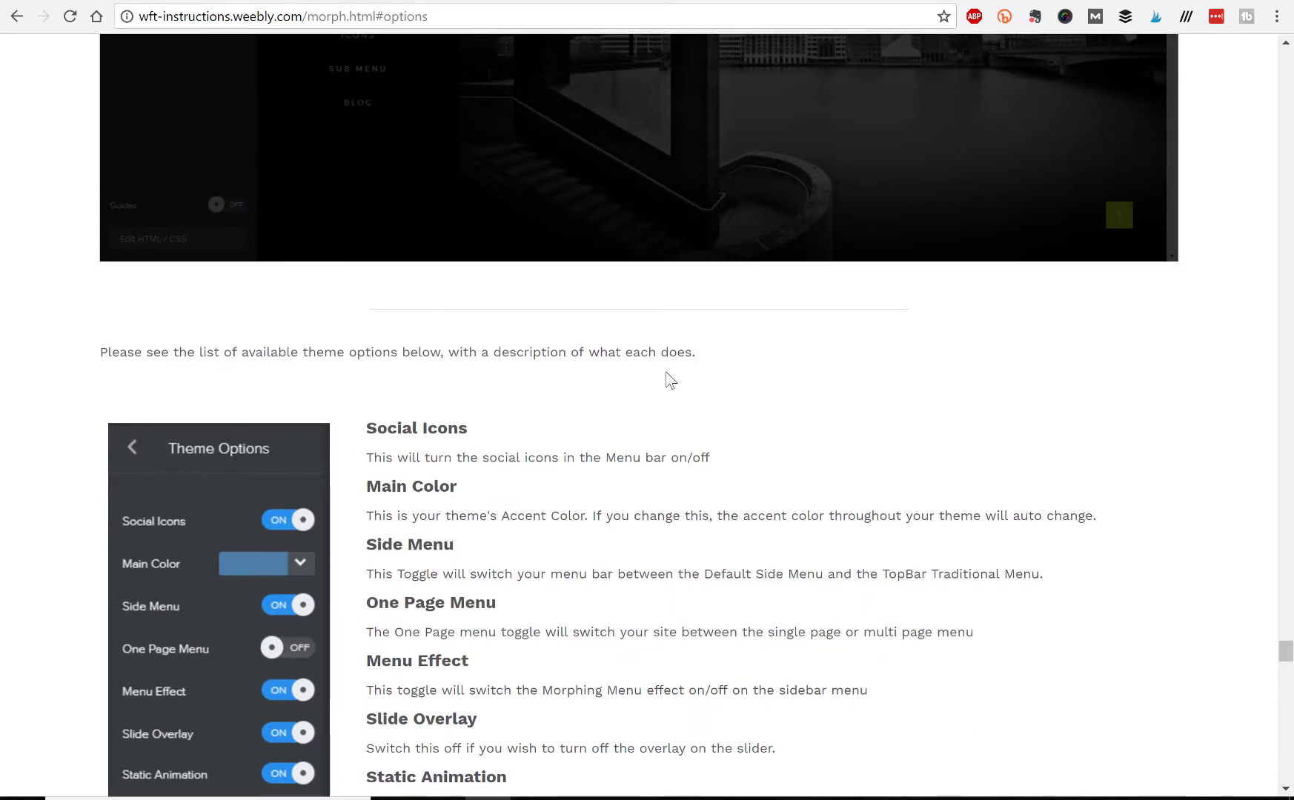
{"action": "scroll", "coordinate": [670, 380], "scroll_direction": "down", "scroll_amount": 3}
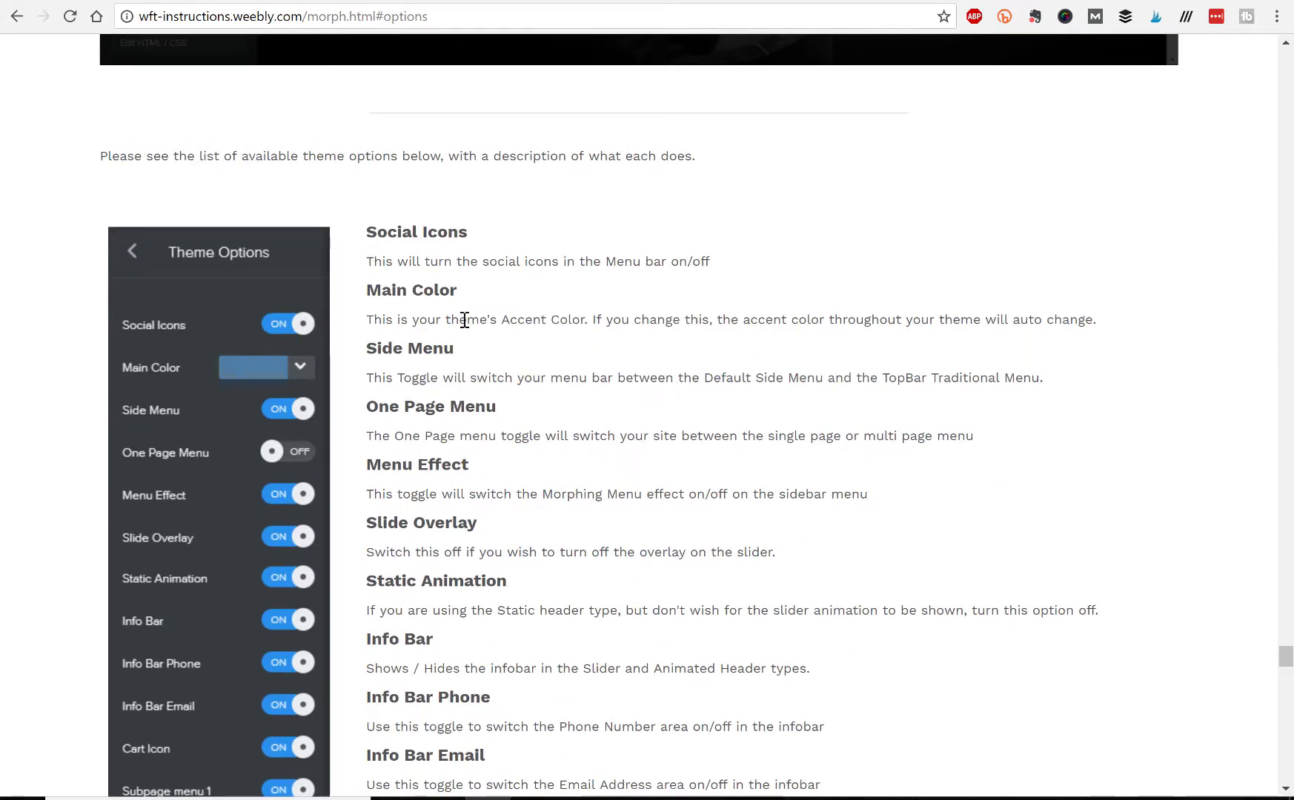
{"action": "scroll", "coordinate": [465, 319], "scroll_direction": "down", "scroll_amount": 3}
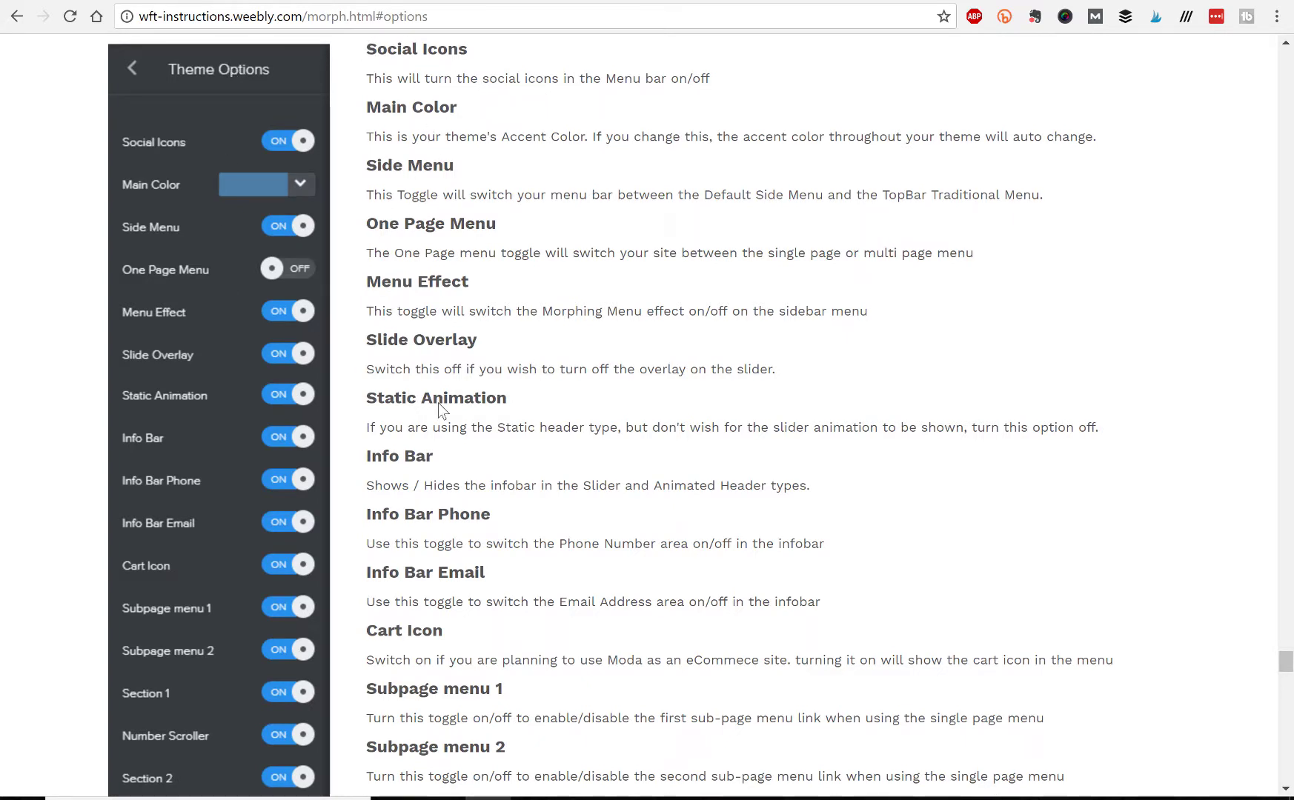
{"action": "scroll", "coordinate": [245, 497], "scroll_direction": "down", "scroll_amount": 5}
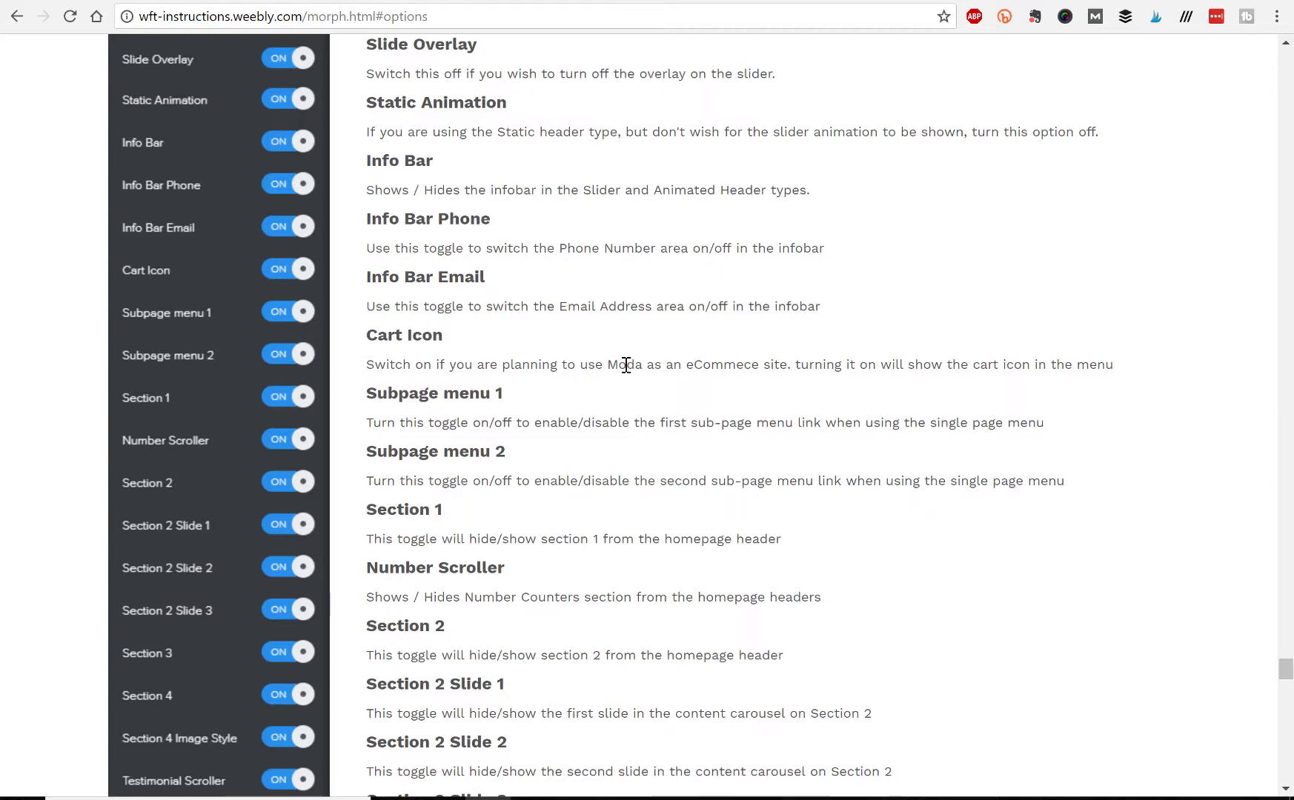
{"action": "scroll", "coordinate": [540, 428], "scroll_direction": "down", "scroll_amount": 8}
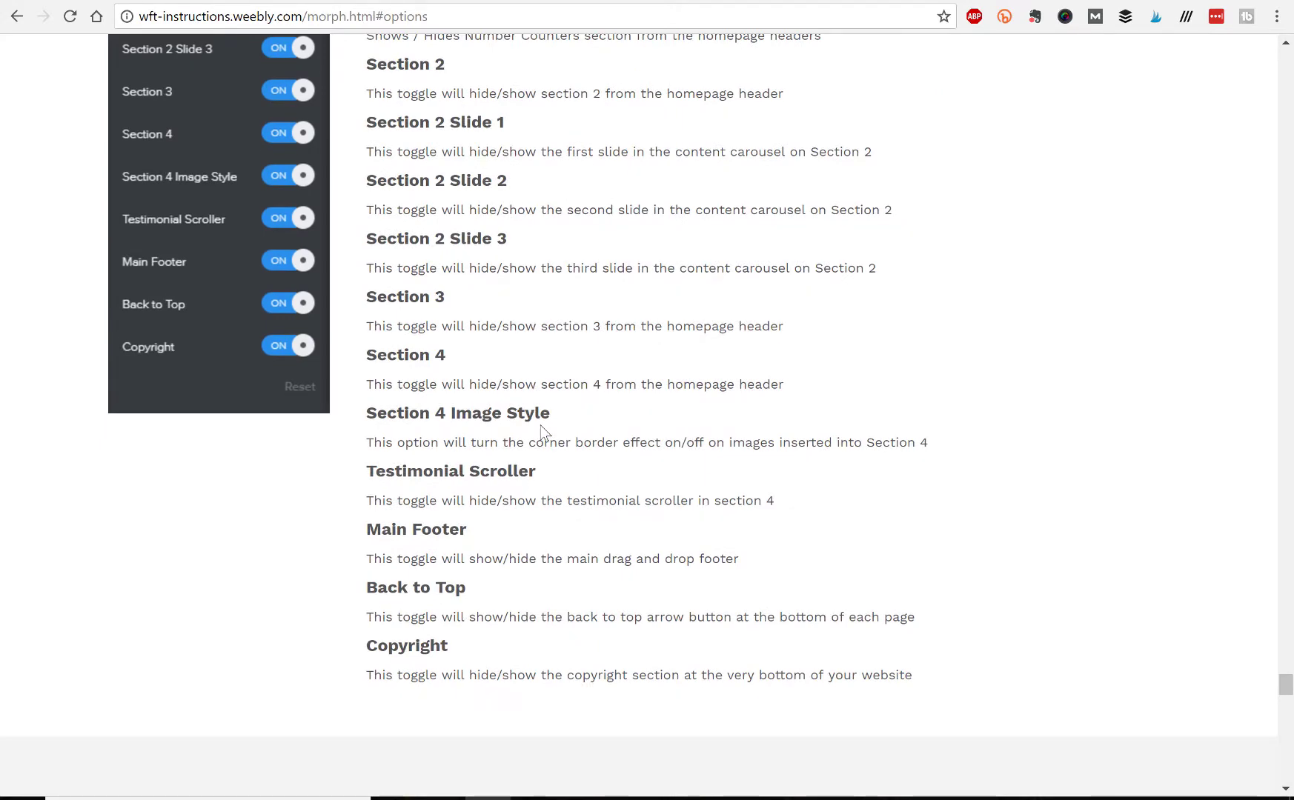
{"action": "scroll", "coordinate": [541, 431], "scroll_direction": "down", "scroll_amount": 4}
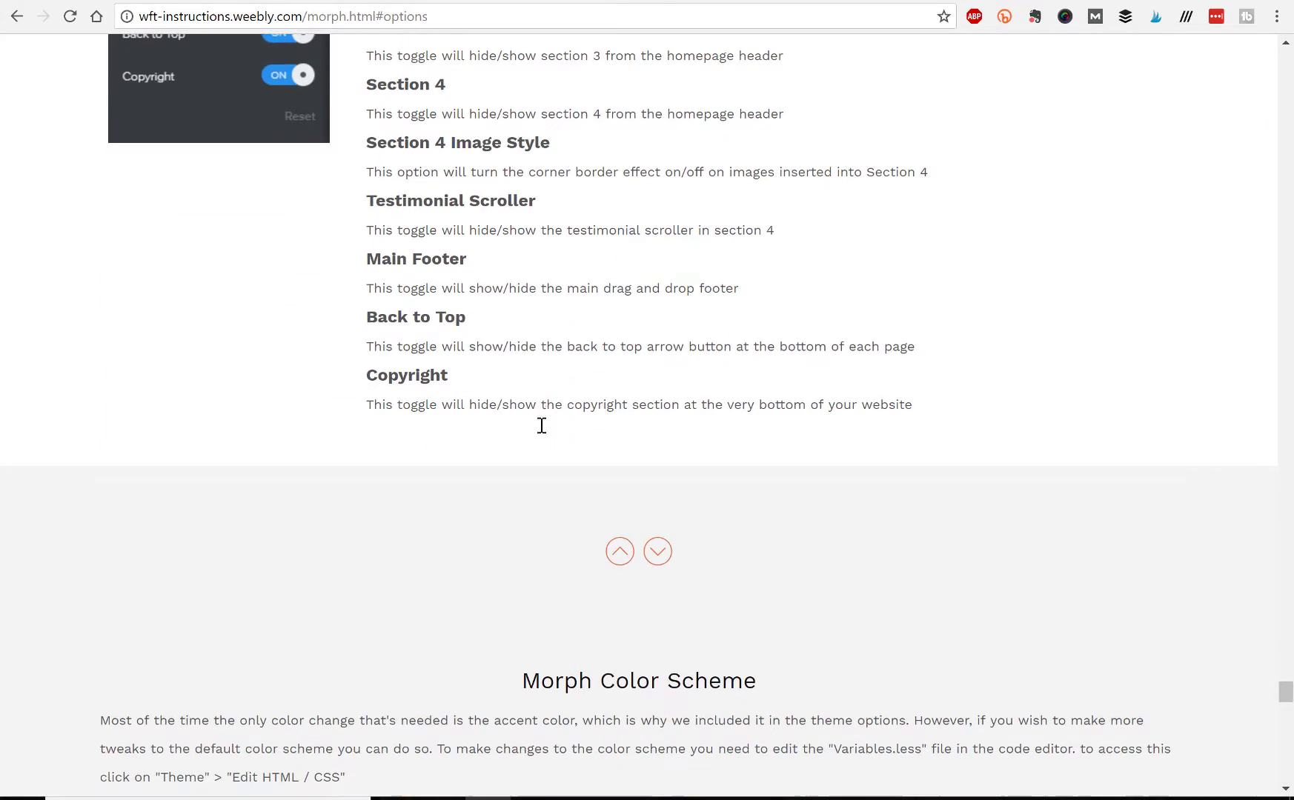
- Read the Morph Color Scheme section and variables.less colour variables down to Customizing Morph
{"action": "scroll", "coordinate": [542, 425], "scroll_direction": "down", "scroll_amount": 9}
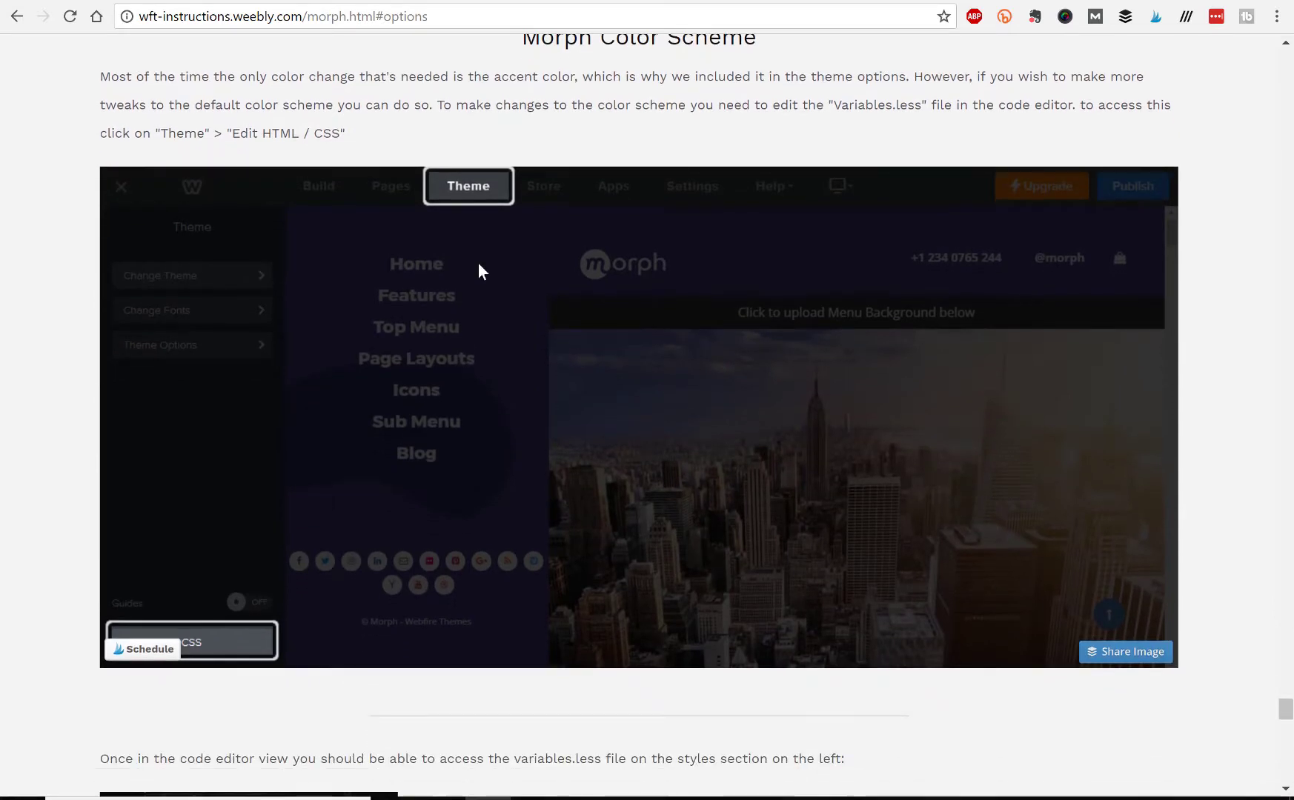
{"action": "scroll", "coordinate": [575, 110], "scroll_direction": "up", "scroll_amount": 1}
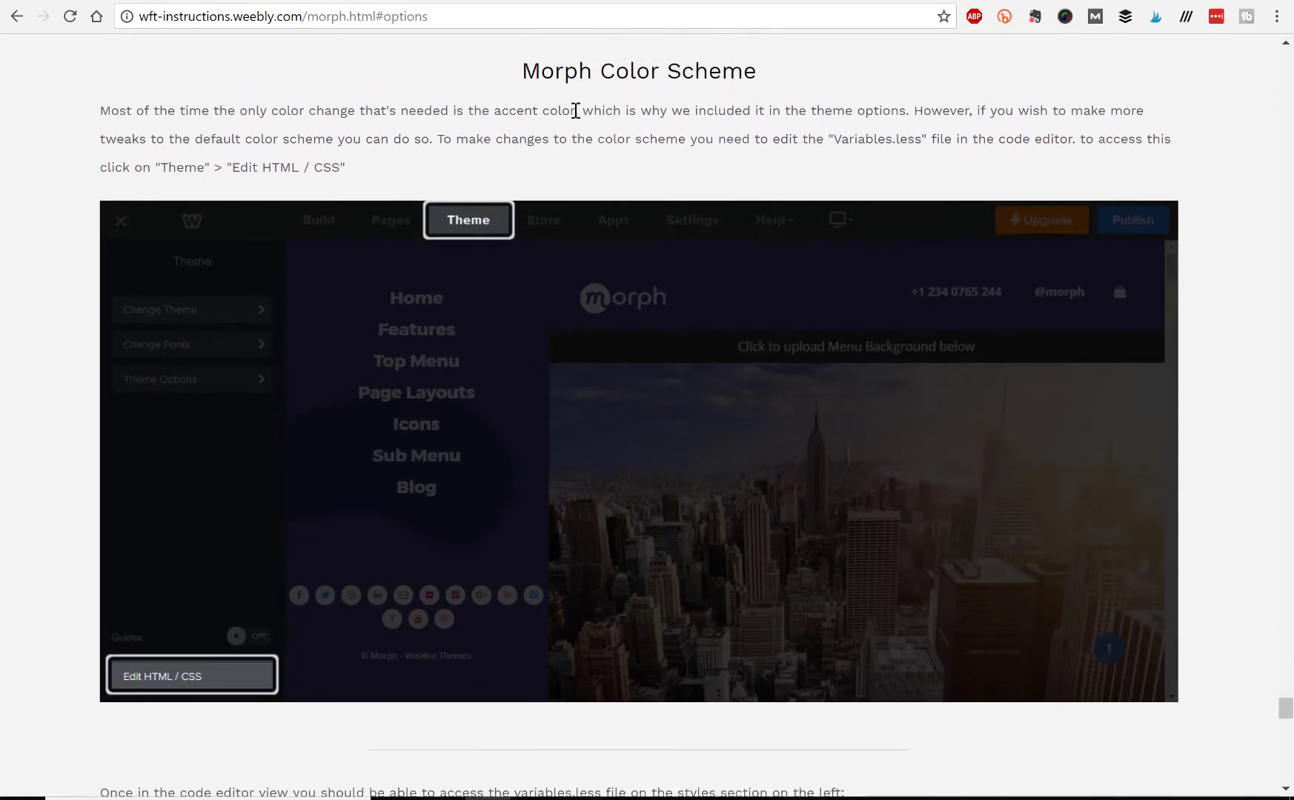
{"action": "scroll", "coordinate": [554, 252], "scroll_direction": "down", "scroll_amount": 2}
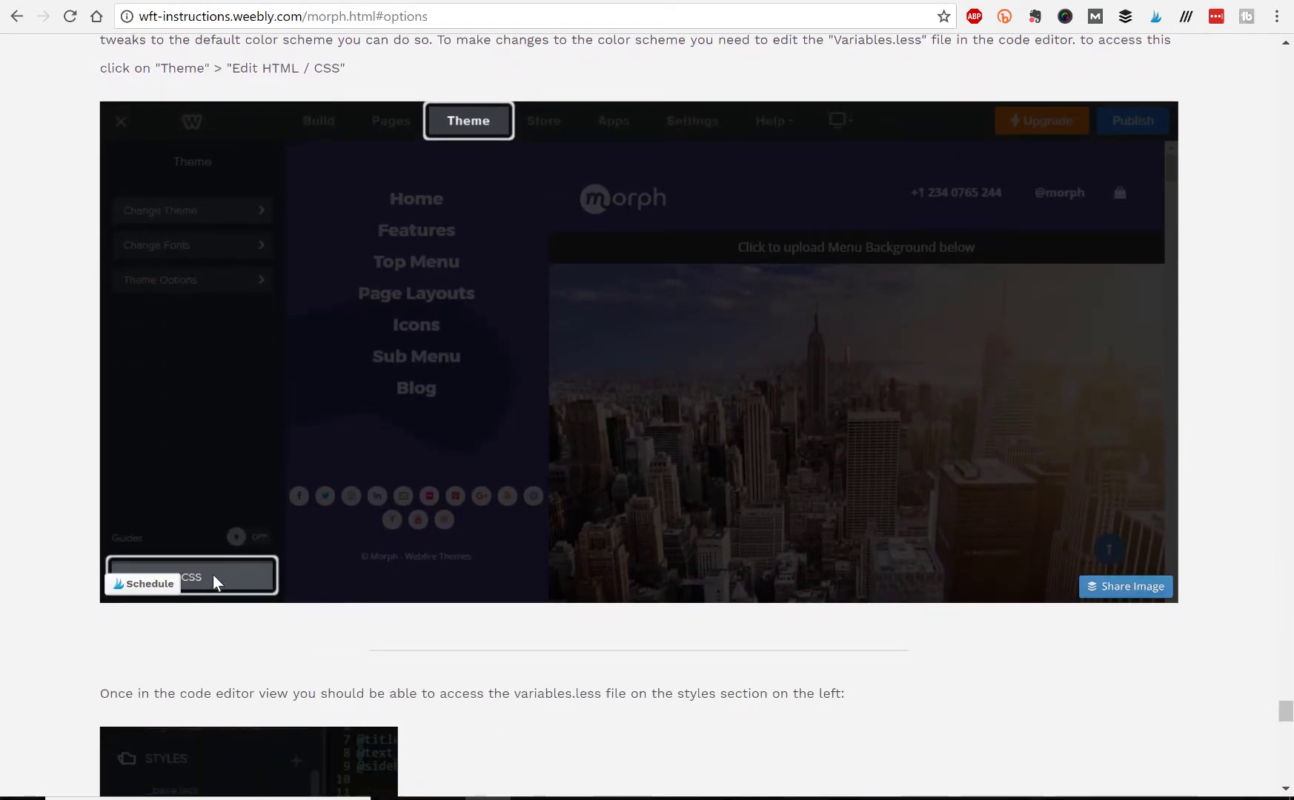
{"action": "scroll", "coordinate": [561, 460], "scroll_direction": "down", "scroll_amount": 7}
{"action": "scroll", "coordinate": [626, 410], "scroll_direction": "down", "scroll_amount": 4}
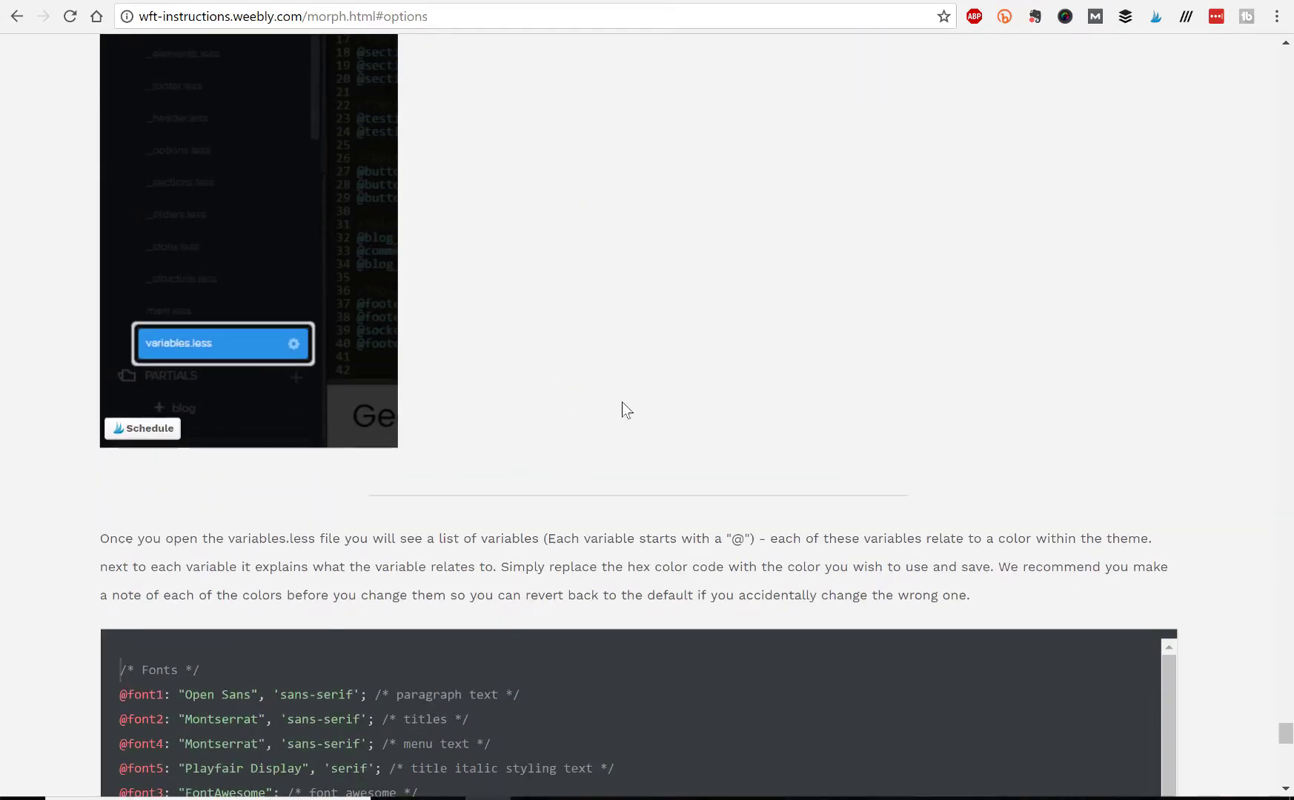
{"action": "scroll", "coordinate": [626, 404], "scroll_direction": "down", "scroll_amount": 4}
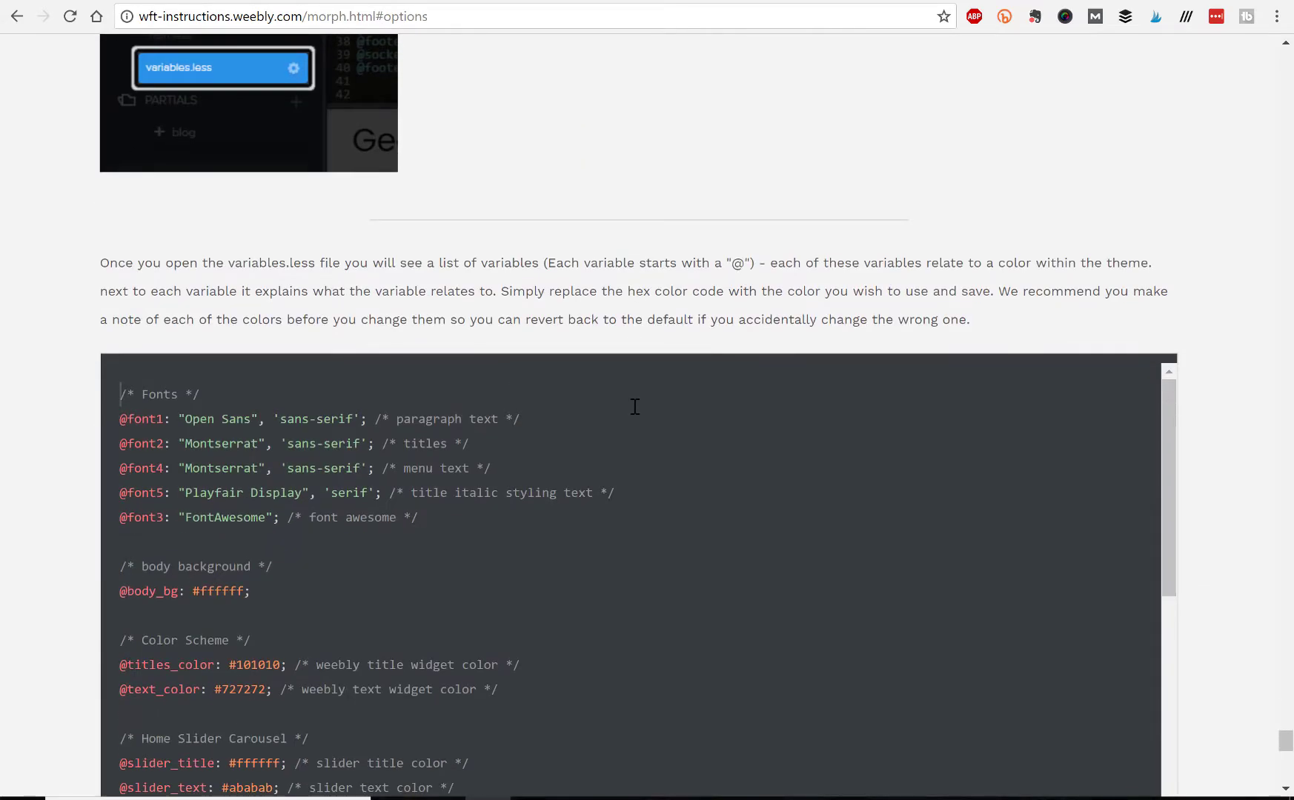
{"action": "scroll", "coordinate": [394, 371], "scroll_direction": "down", "scroll_amount": 10}
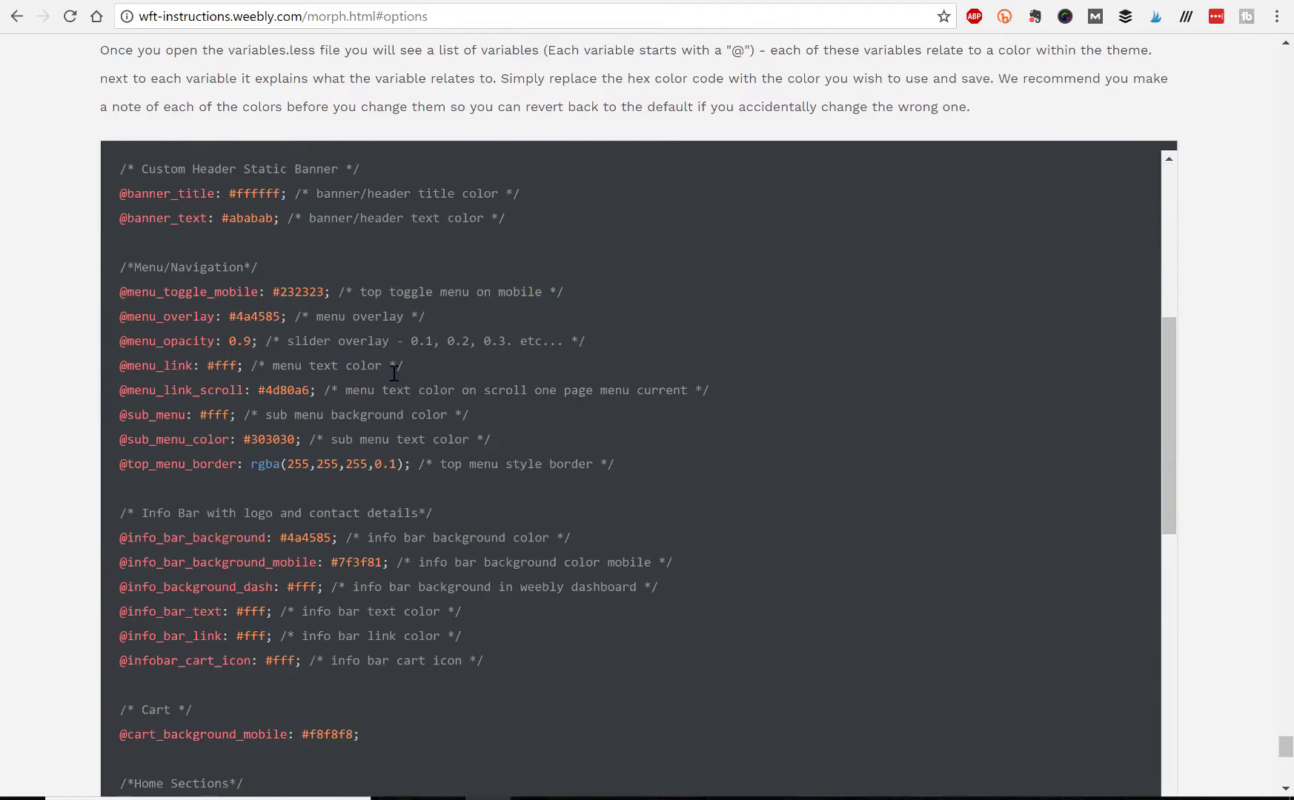
{"action": "scroll", "coordinate": [393, 373], "scroll_direction": "down", "scroll_amount": 13}
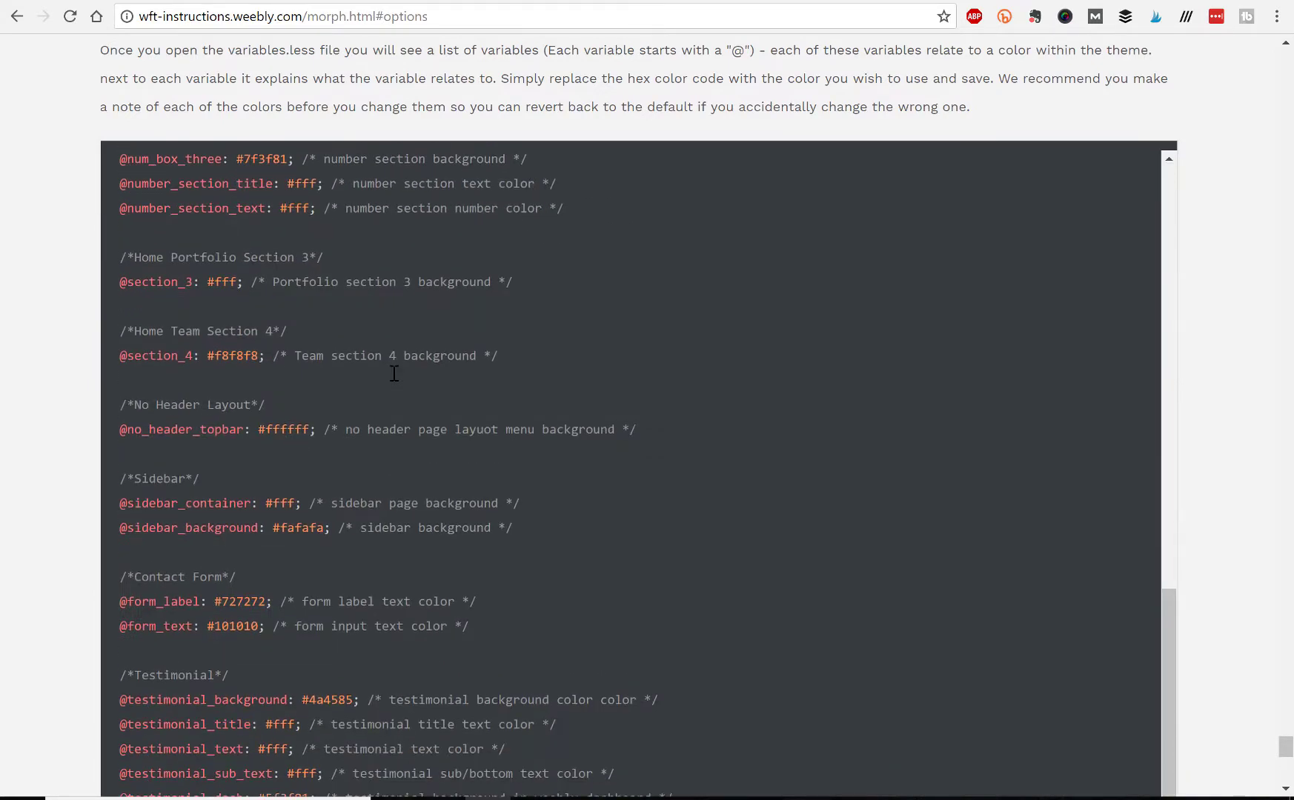
{"action": "scroll", "coordinate": [394, 373], "scroll_direction": "down", "scroll_amount": 6}
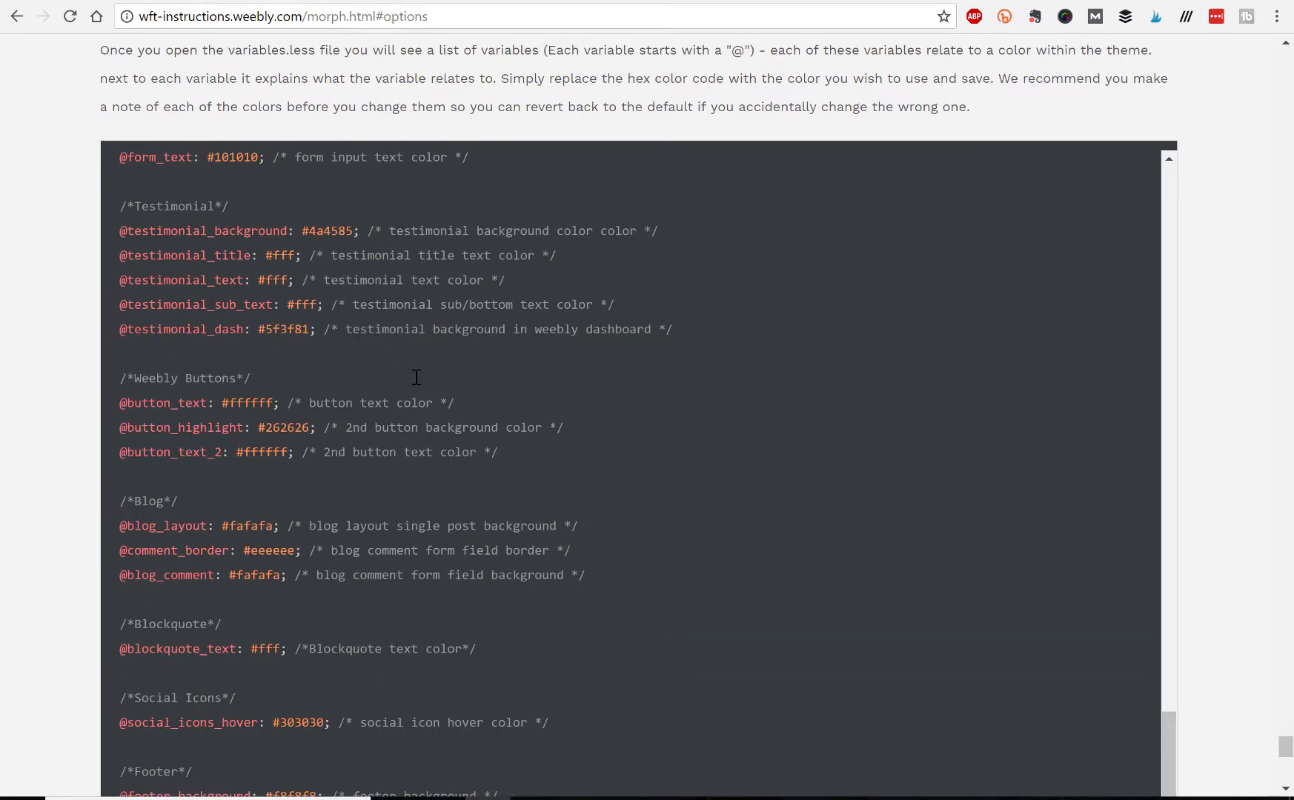
{"action": "scroll", "coordinate": [355, 441], "scroll_direction": "down", "scroll_amount": 3}
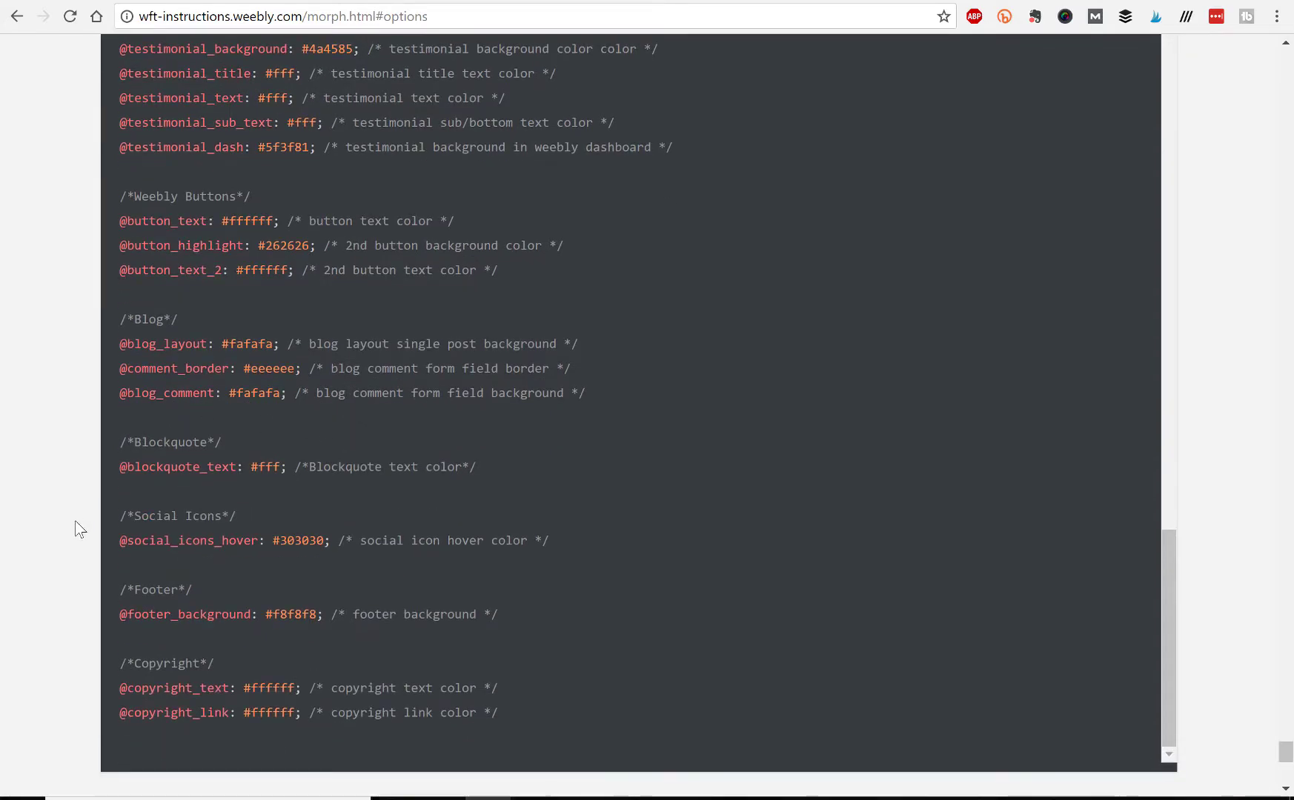
{"action": "scroll", "coordinate": [80, 529], "scroll_direction": "down", "scroll_amount": 10}
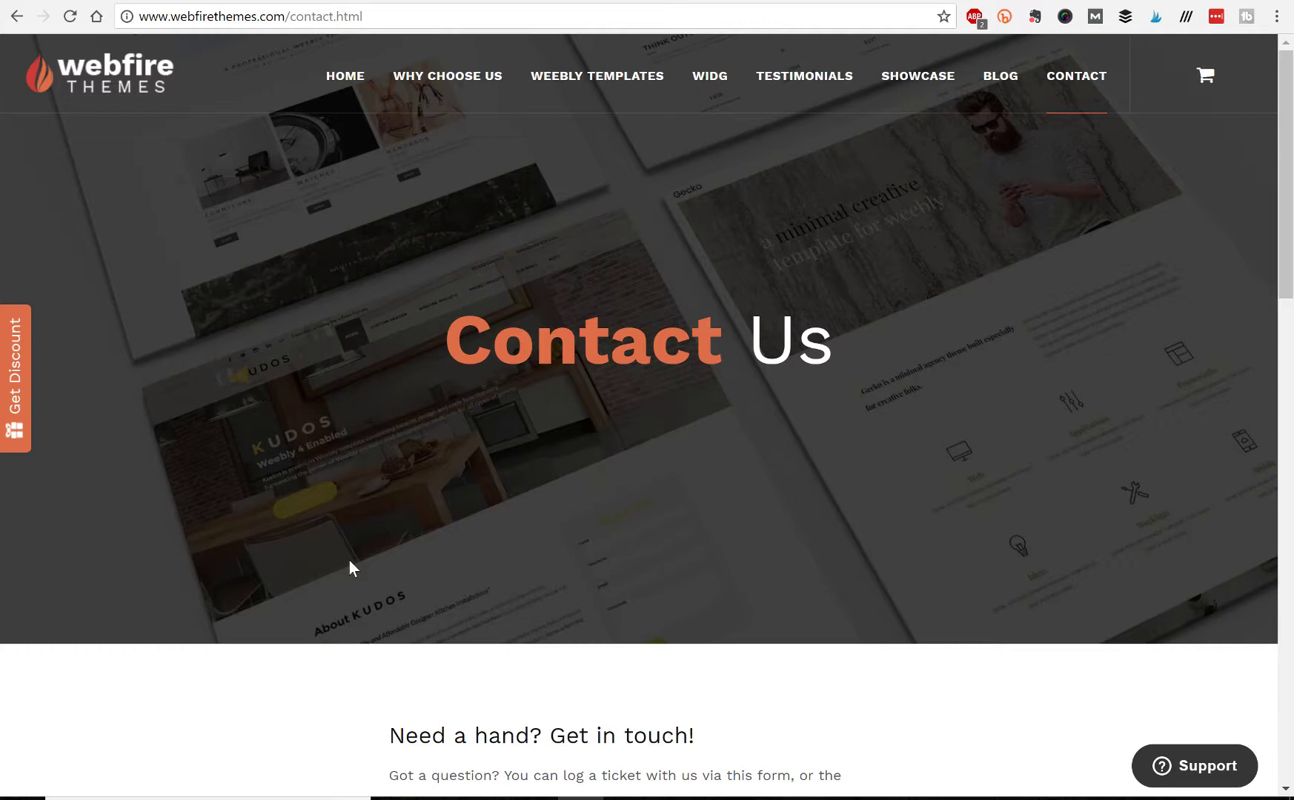
- Look over the Contact Us support ticket form fields down to Submit and back up
{"action": "scroll", "coordinate": [349, 563], "scroll_direction": "down", "scroll_amount": 2}
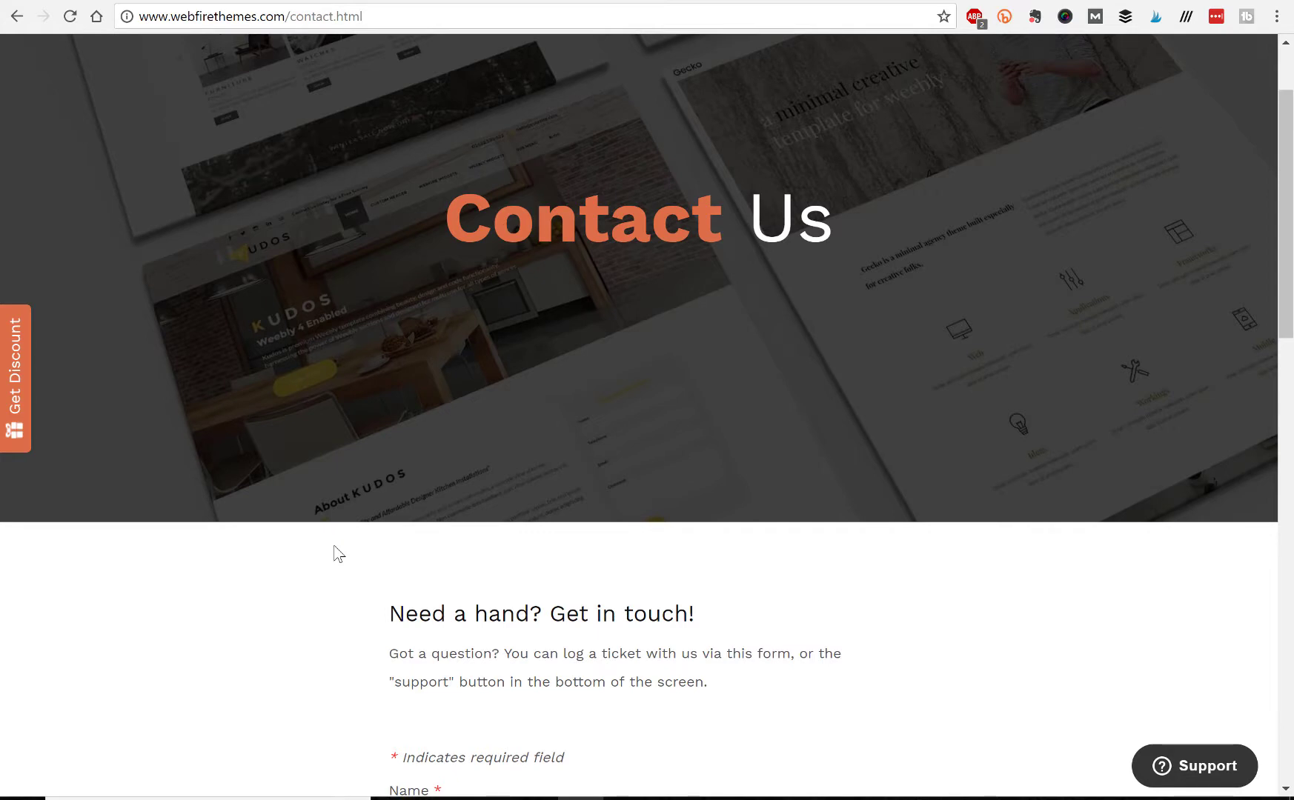
{"action": "scroll", "coordinate": [338, 553], "scroll_direction": "up", "scroll_amount": 2}
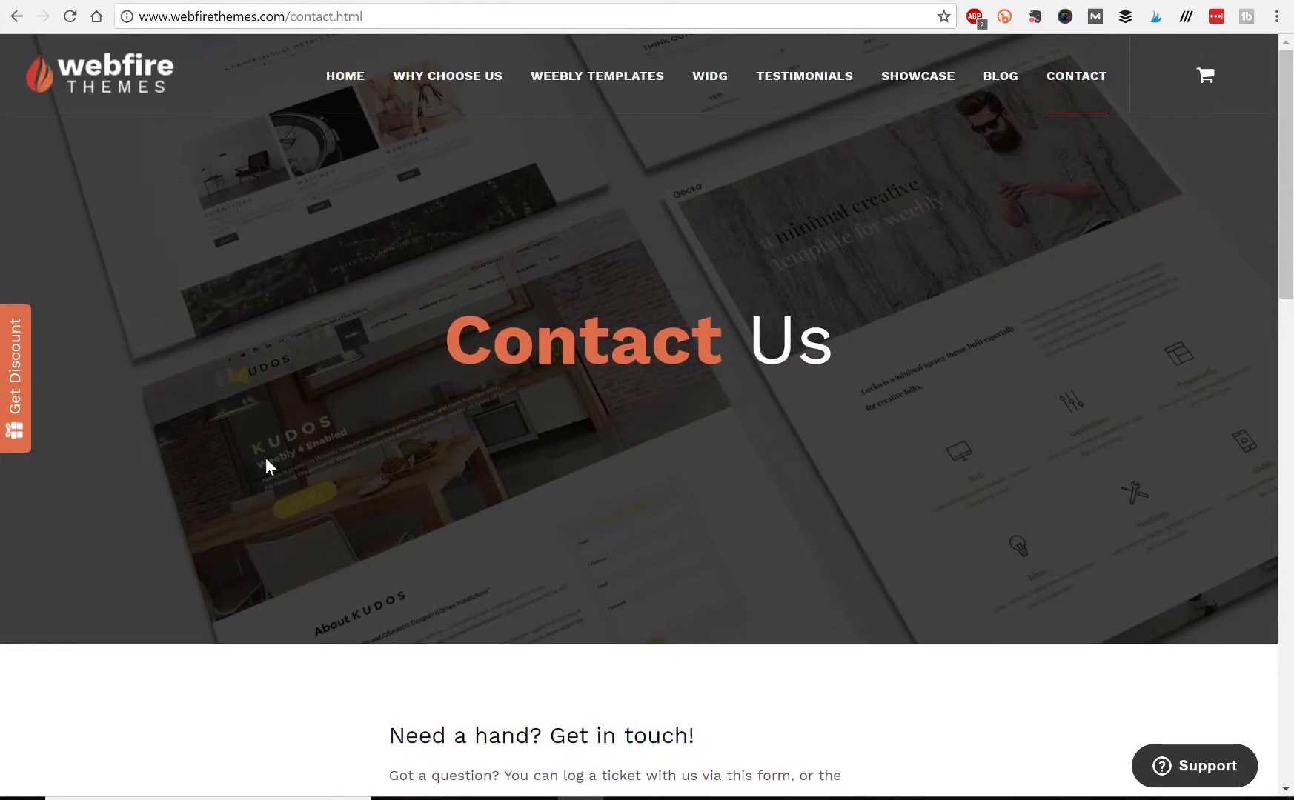
{"action": "scroll", "coordinate": [264, 457], "scroll_direction": "down", "scroll_amount": 5}
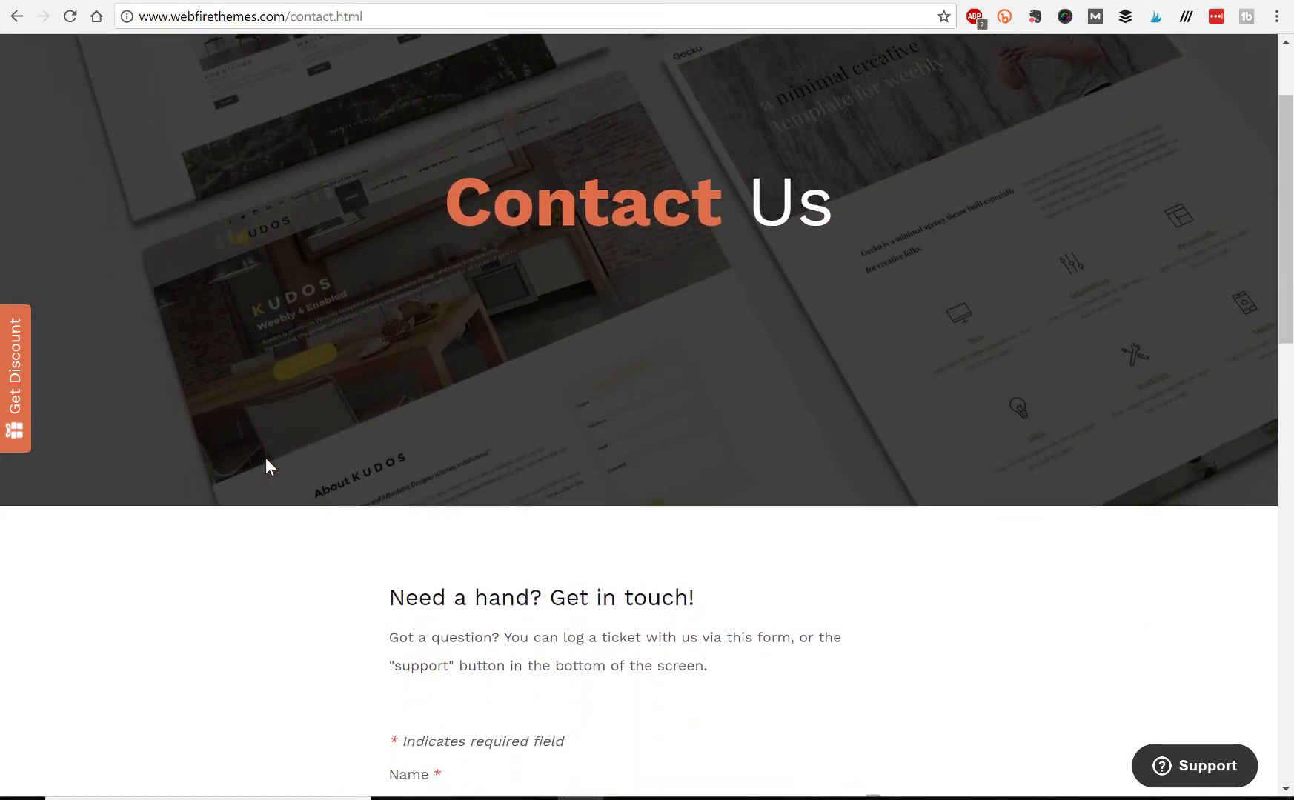
{"action": "scroll", "coordinate": [276, 561], "scroll_direction": "down", "scroll_amount": 4}
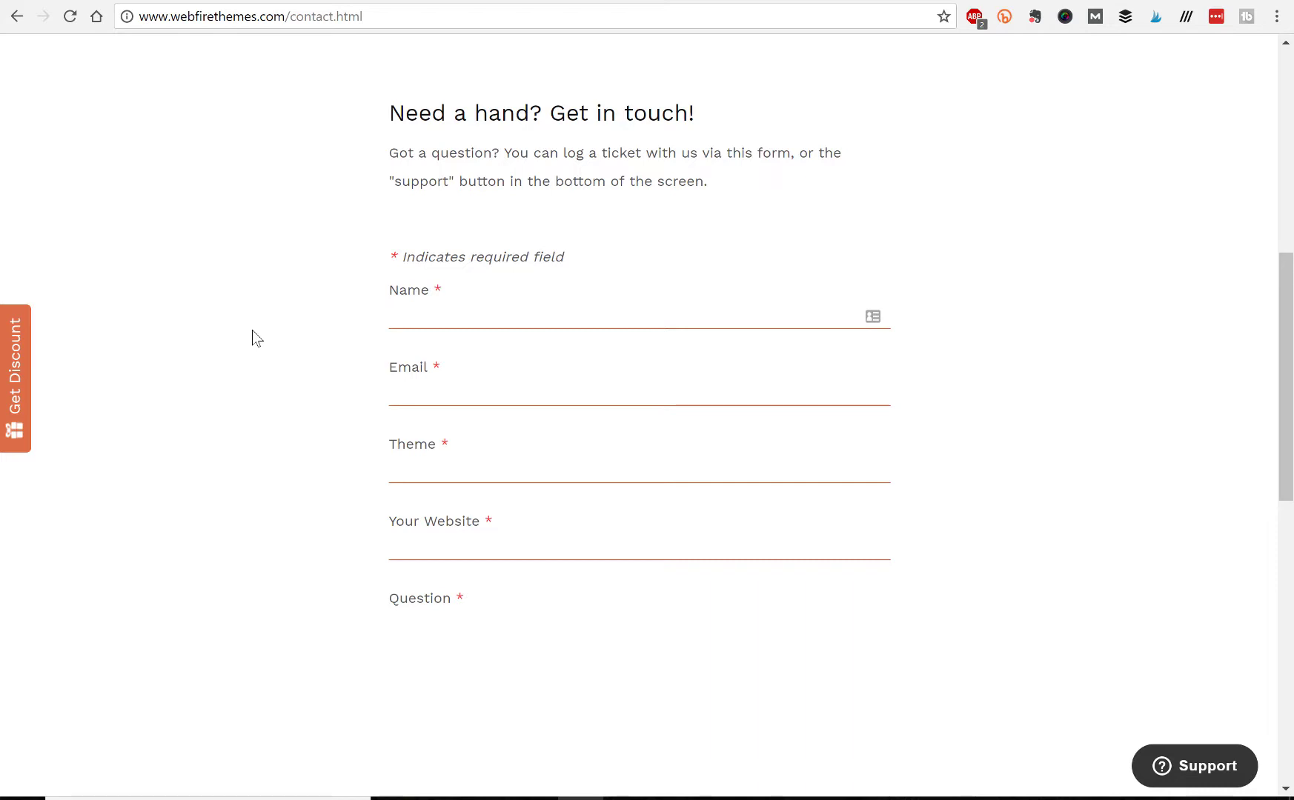
{"action": "scroll", "coordinate": [252, 330], "scroll_direction": "down", "scroll_amount": 3}
{"action": "scroll", "coordinate": [252, 329], "scroll_direction": "down", "scroll_amount": 3}
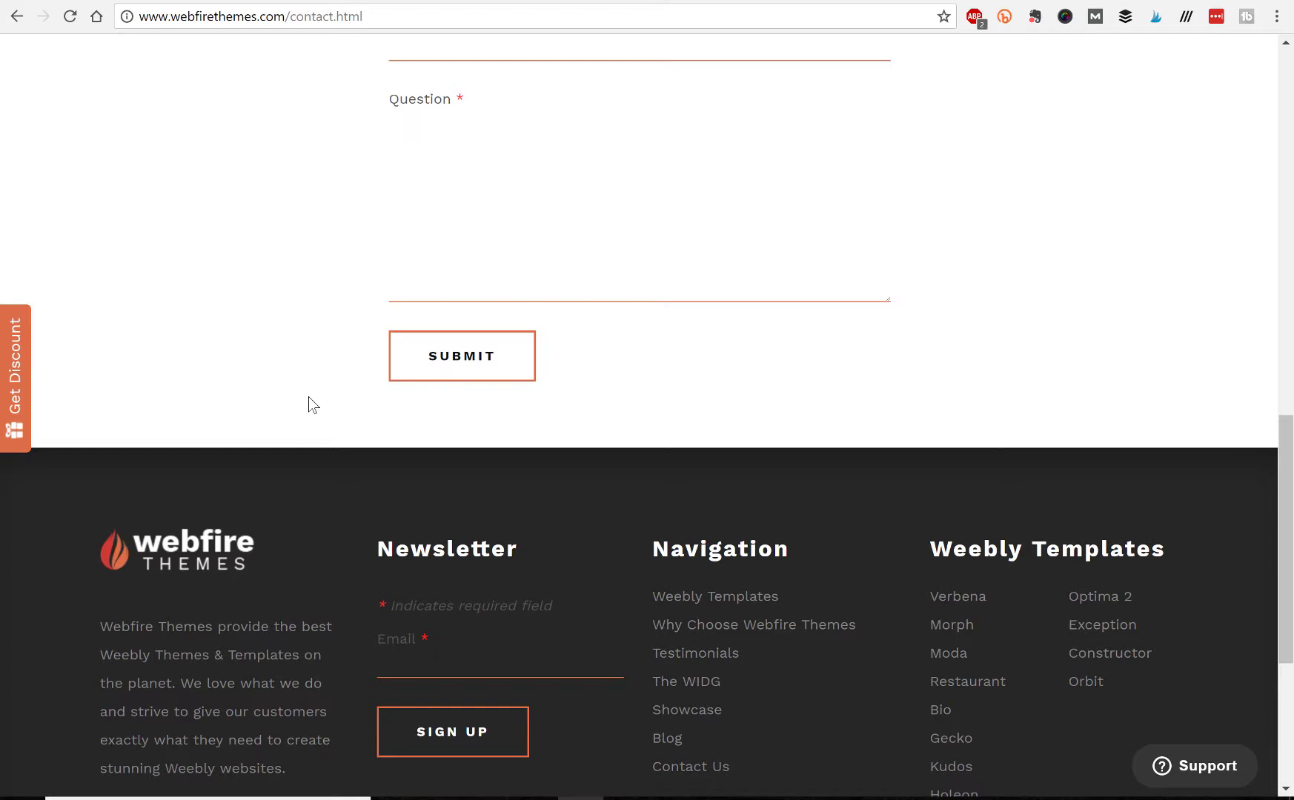
{"action": "scroll", "coordinate": [309, 399], "scroll_direction": "up", "scroll_amount": 8}
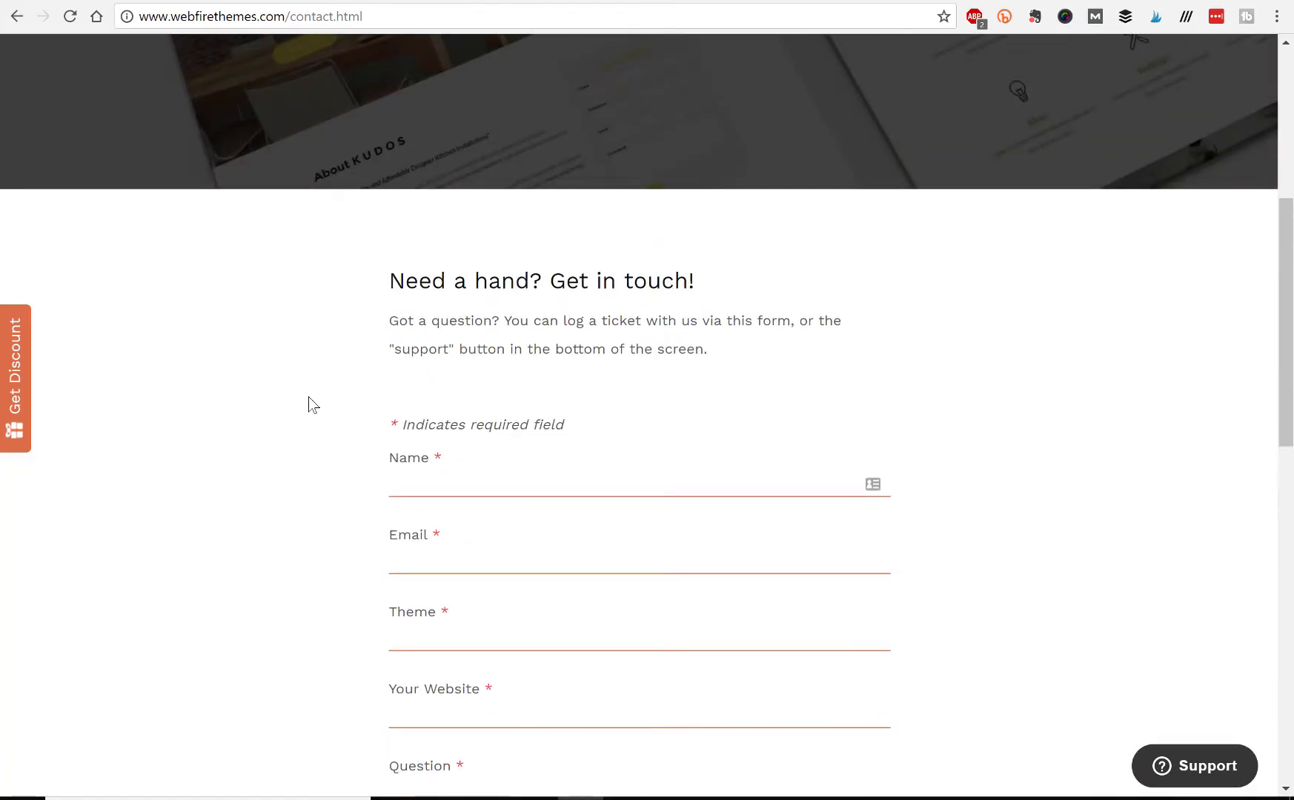
{"action": "scroll", "coordinate": [309, 400], "scroll_direction": "up", "scroll_amount": 5}
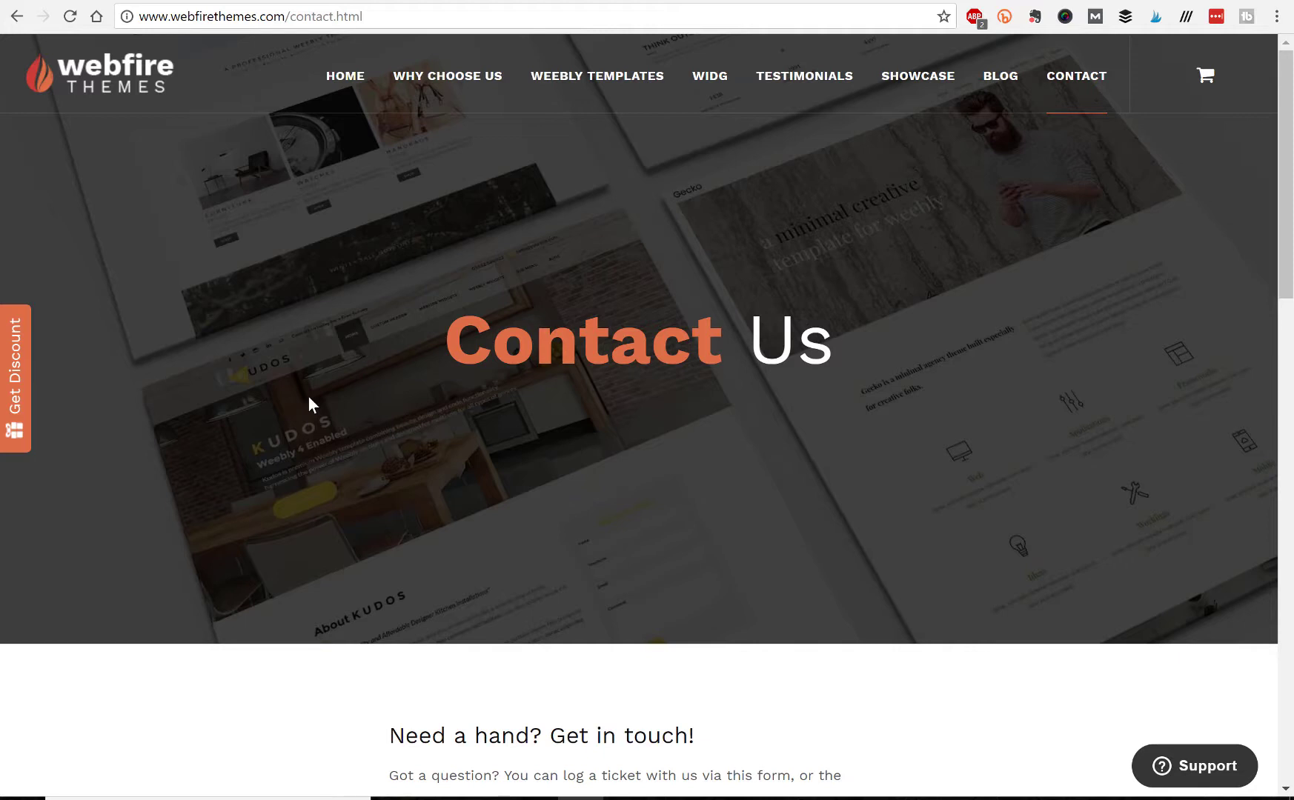
{"action": "scroll", "coordinate": [321, 637], "scroll_direction": "down", "scroll_amount": 7}
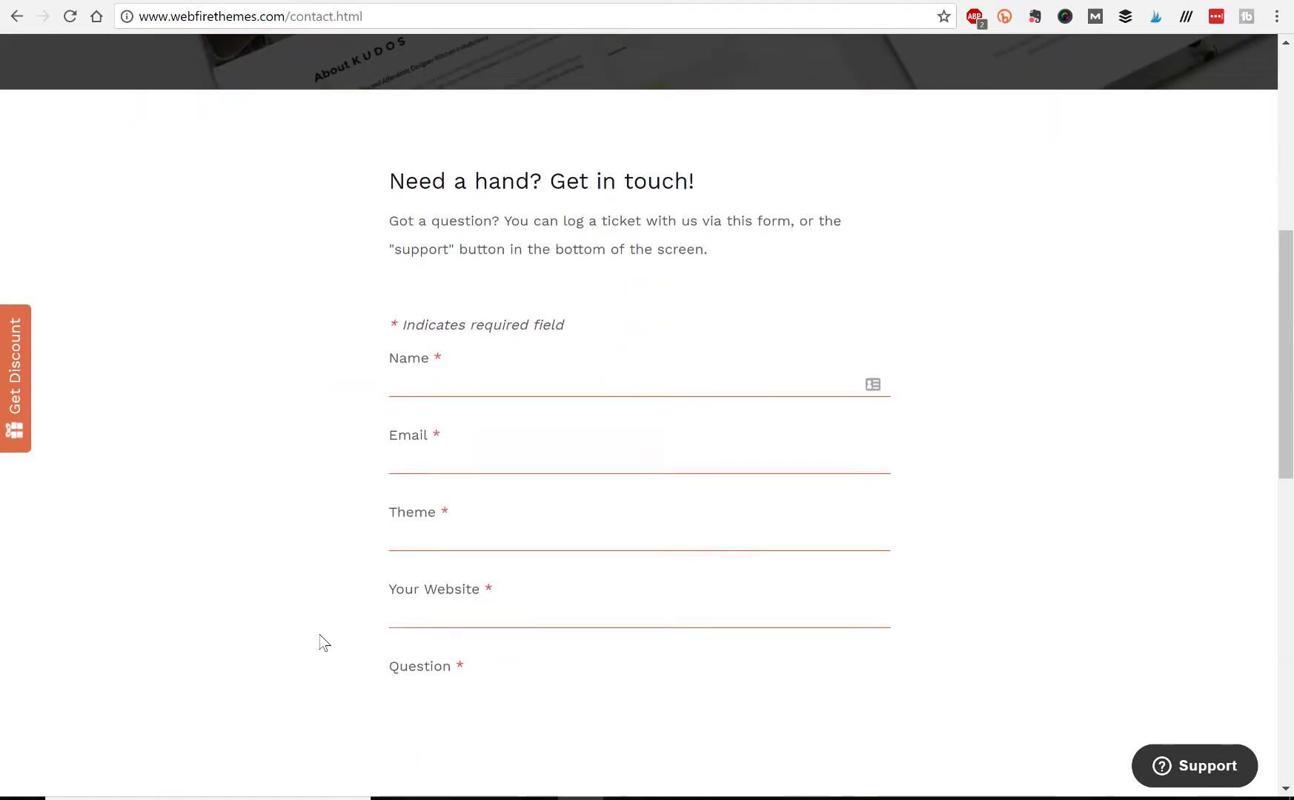
{"action": "scroll", "coordinate": [320, 638], "scroll_direction": "down", "scroll_amount": 1}
{"action": "scroll", "coordinate": [320, 638], "scroll_direction": "down", "scroll_amount": 1}
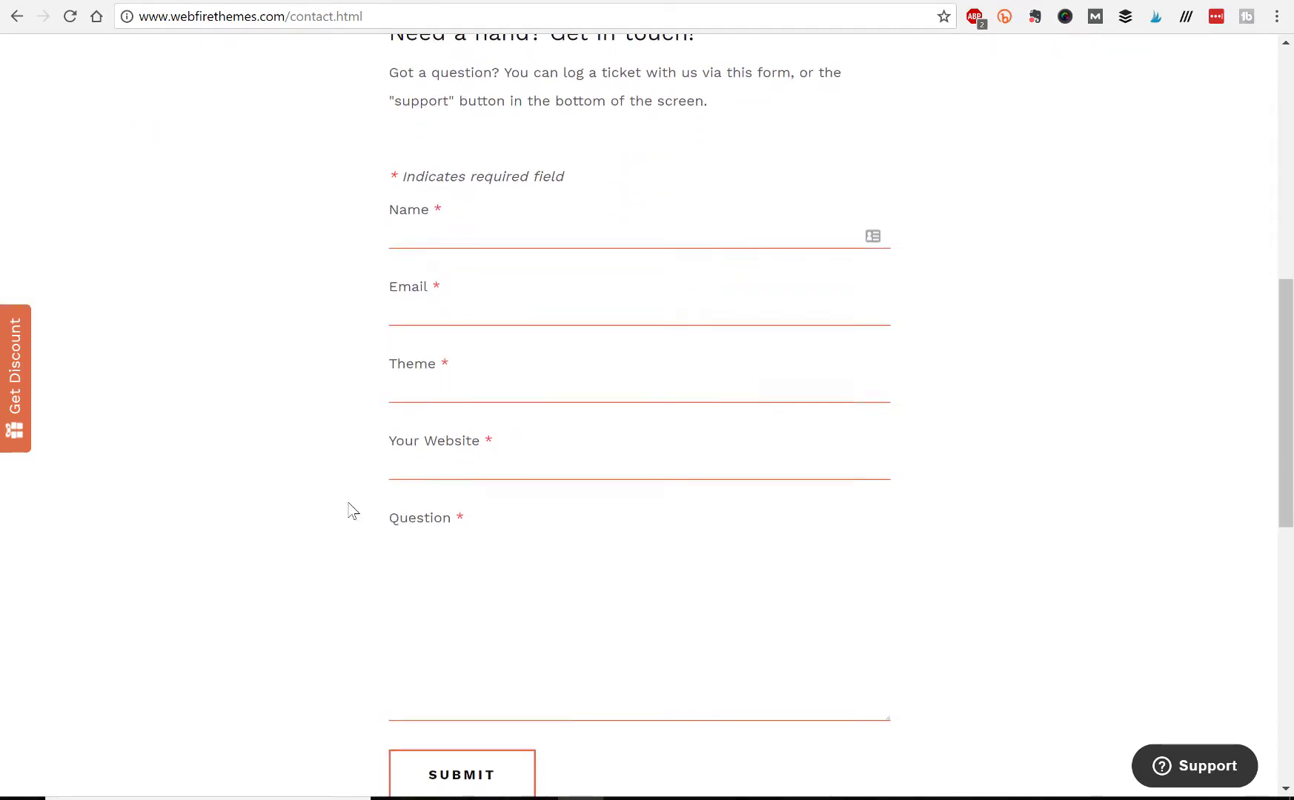
{"action": "scroll", "coordinate": [351, 510], "scroll_direction": "up", "scroll_amount": 5}
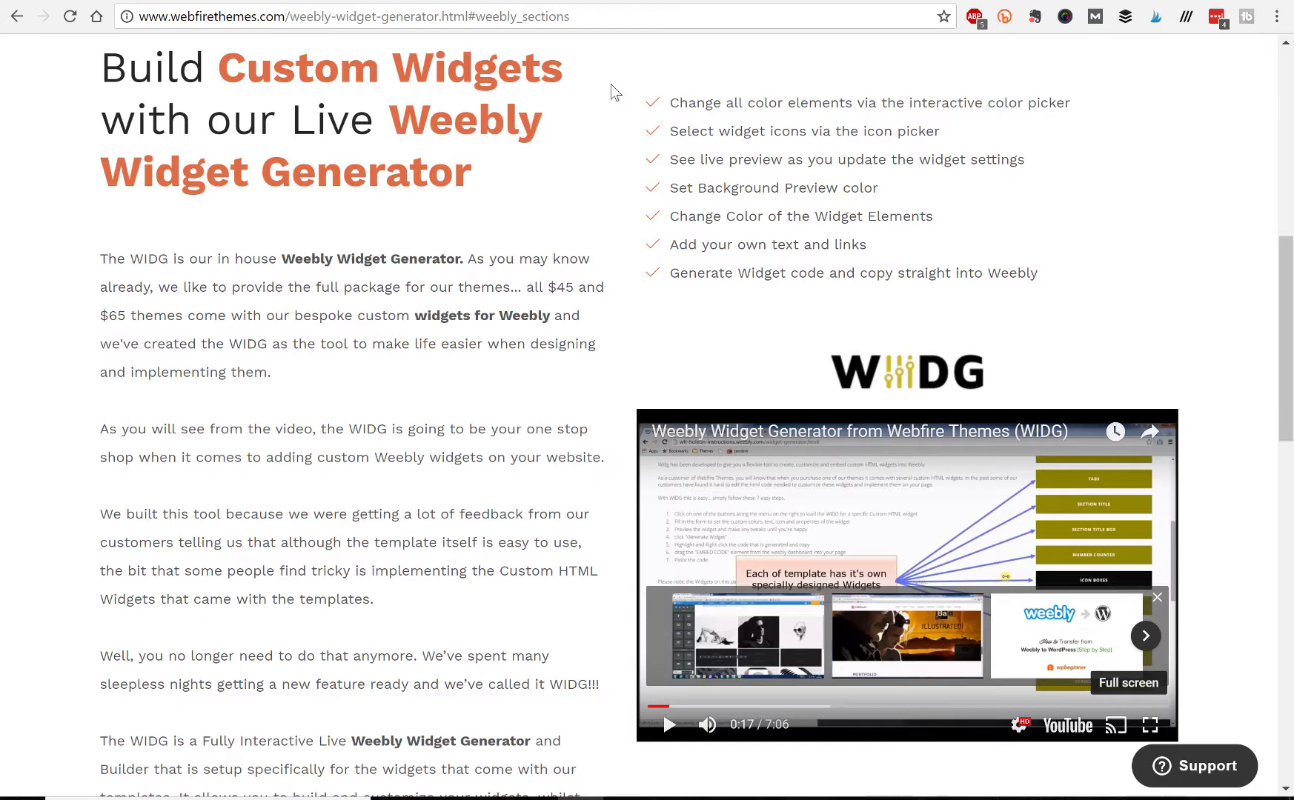
- Switch to the RapidWebLaunch review post and read down to the WIDG text box widget example
{"action": "left_click", "coordinate": [642, 3]}
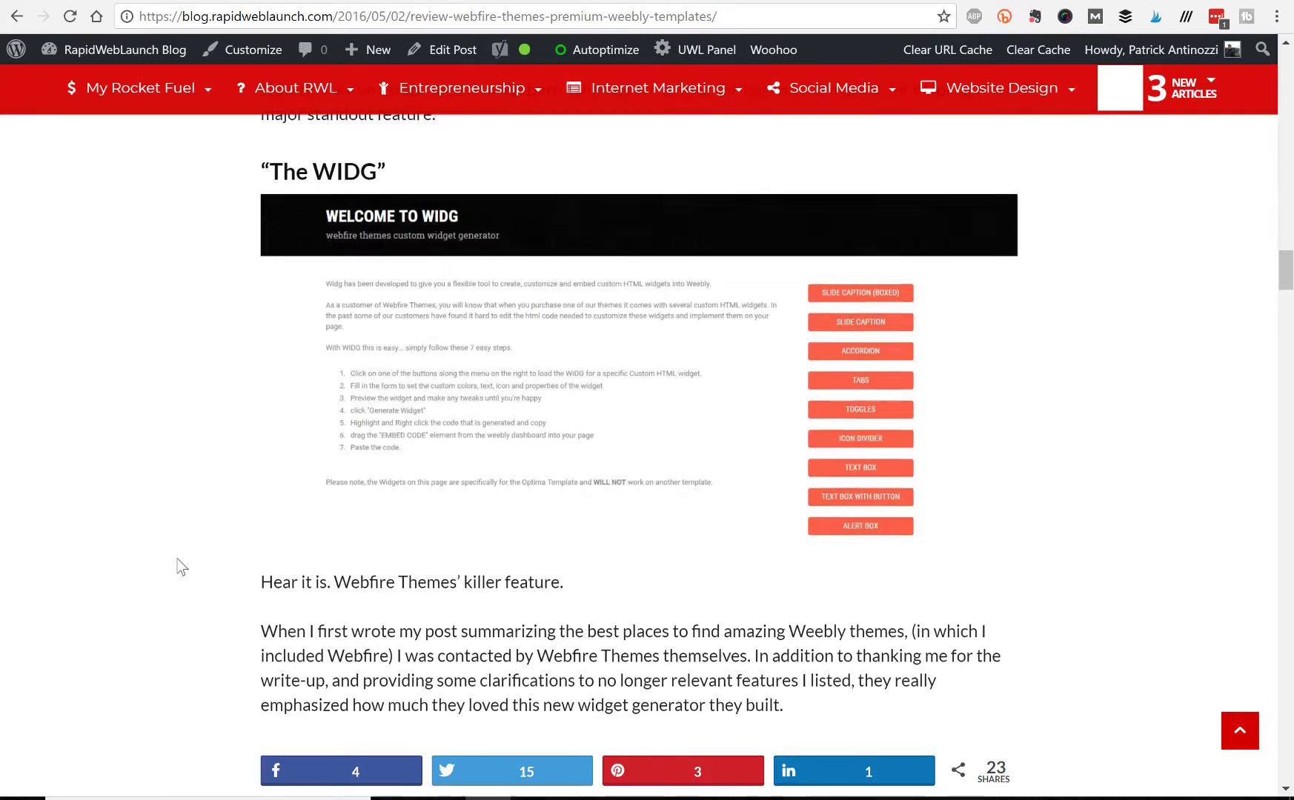
{"action": "scroll", "coordinate": [178, 567], "scroll_direction": "down", "scroll_amount": 7}
{"action": "scroll", "coordinate": [178, 567], "scroll_direction": "down", "scroll_amount": 6}
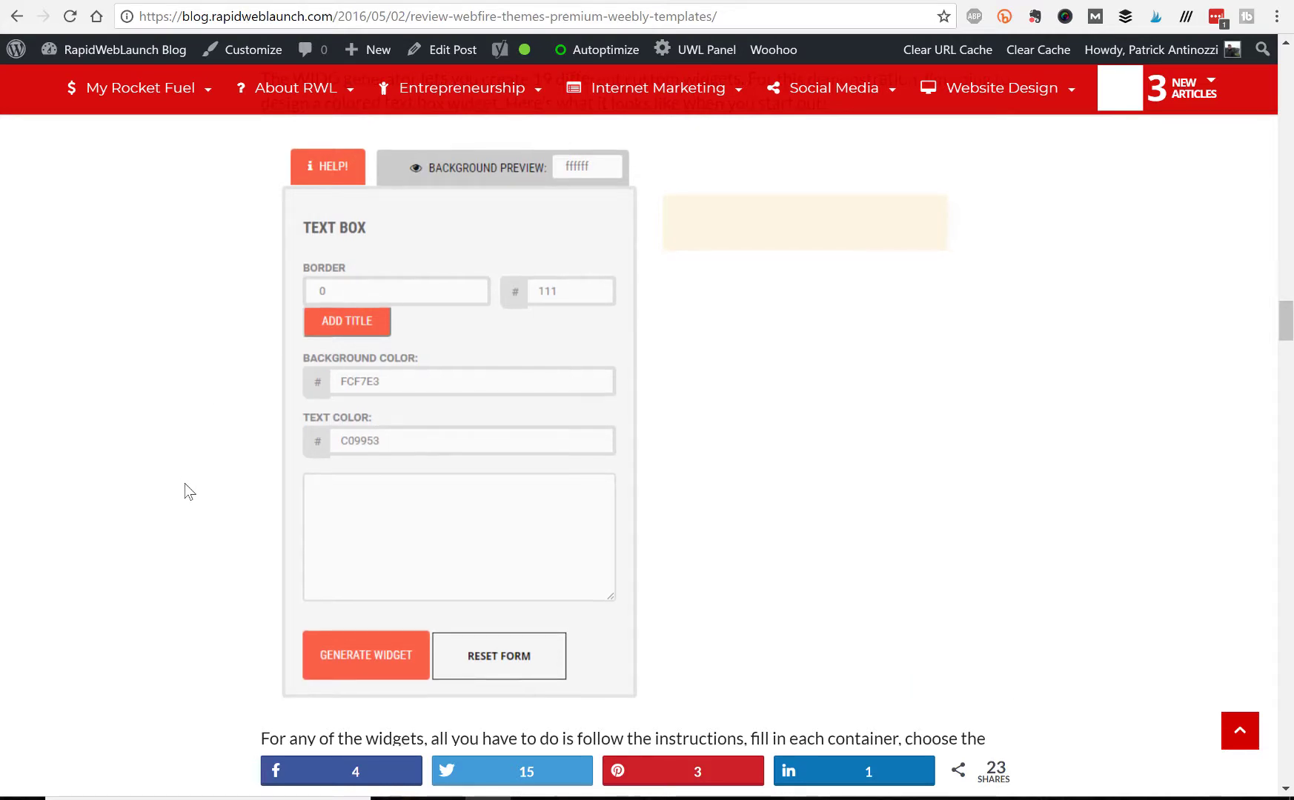
- Read past the widget code demo to the Weebly Embed Code example image
{"action": "scroll", "coordinate": [185, 485], "scroll_direction": "down", "scroll_amount": 7}
{"action": "scroll", "coordinate": [186, 486], "scroll_direction": "down", "scroll_amount": 3}
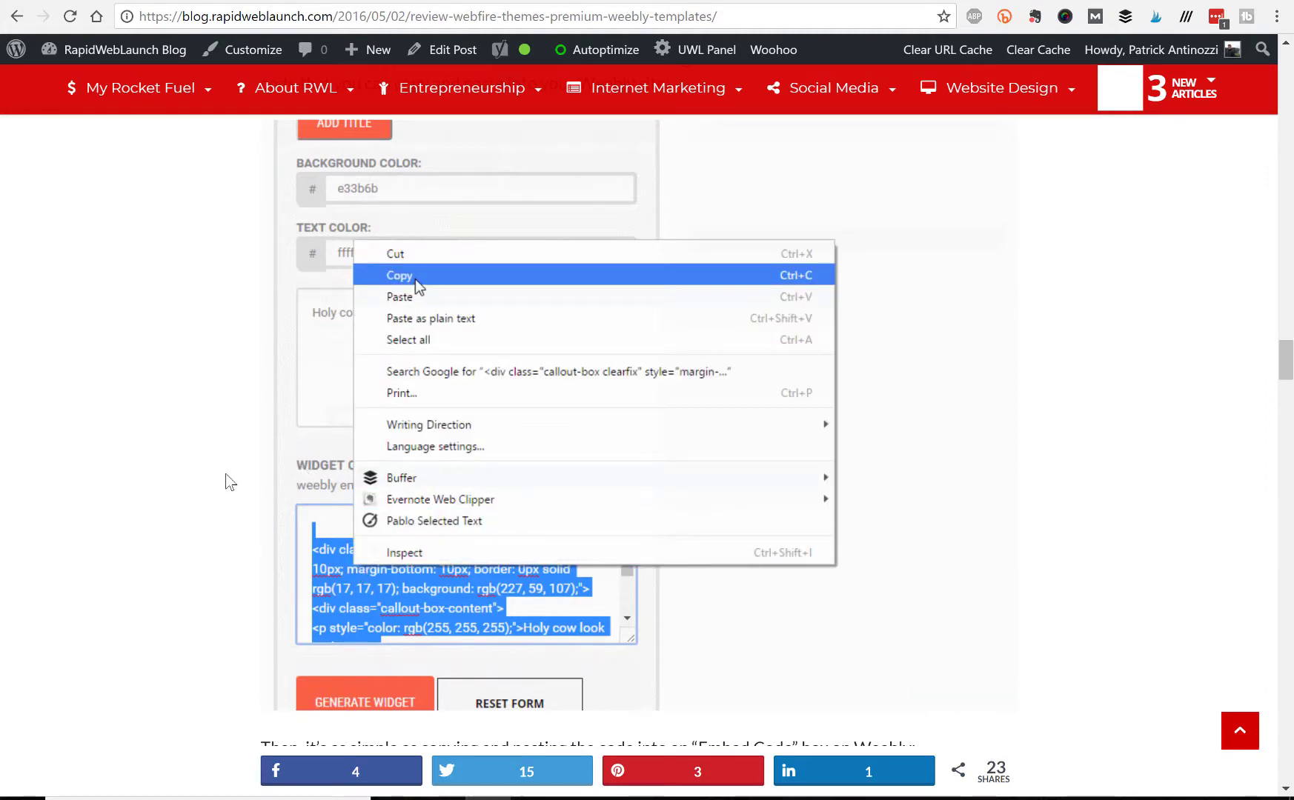
{"action": "scroll", "coordinate": [230, 551], "scroll_direction": "down", "scroll_amount": 7}
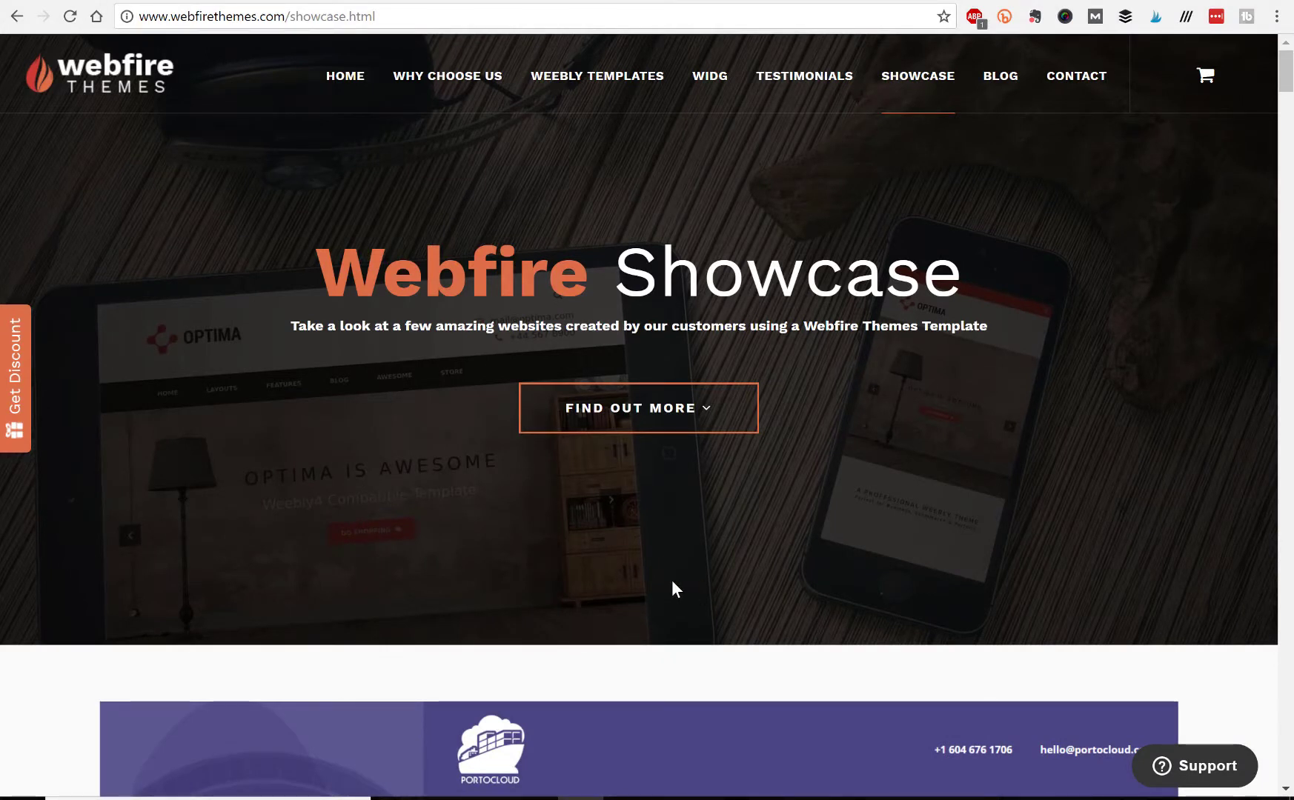
- Browse the showcased customer sites from Portocloud Morph down to BBR Cycles and Omni Plumbing
{"action": "scroll", "coordinate": [727, 586], "scroll_direction": "down", "scroll_amount": 2}
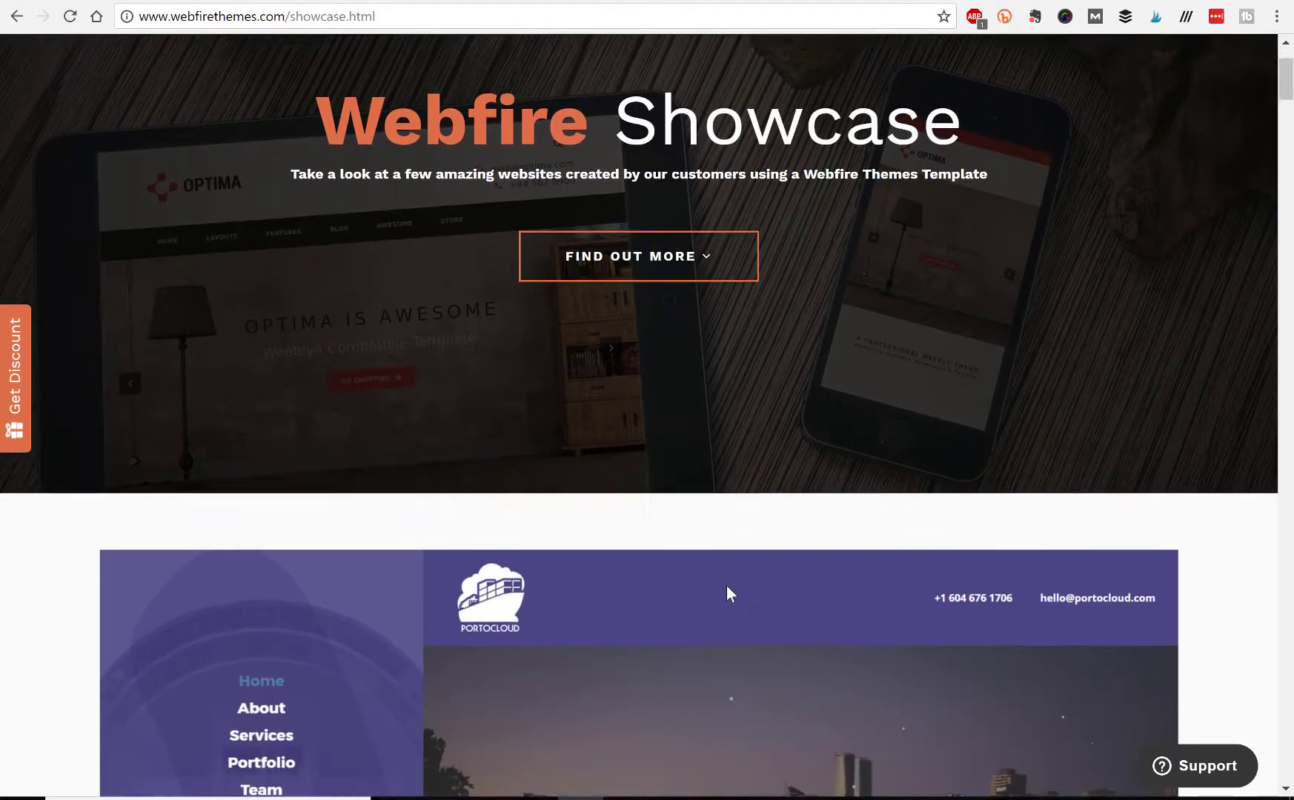
{"action": "scroll", "coordinate": [727, 587], "scroll_direction": "down", "scroll_amount": 4}
{"action": "scroll", "coordinate": [727, 587], "scroll_direction": "down", "scroll_amount": 2}
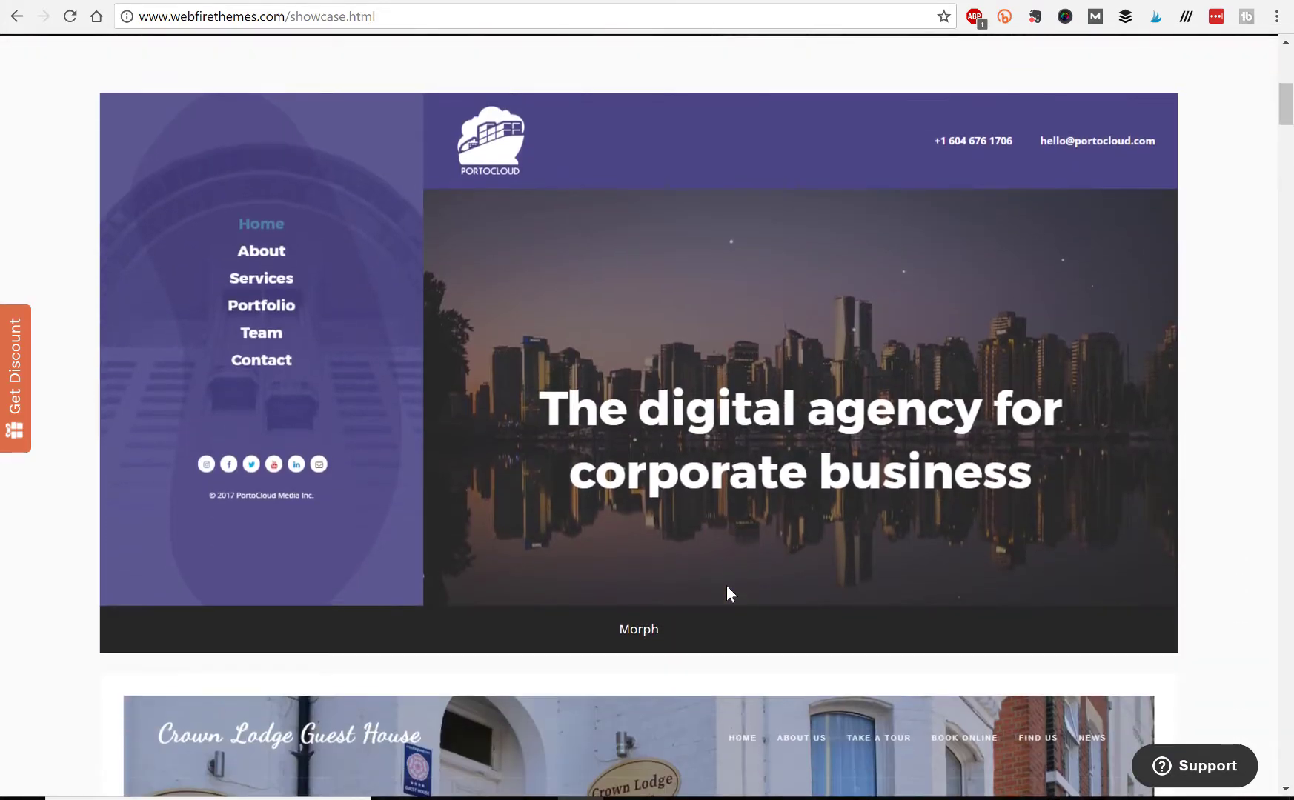
{"action": "scroll", "coordinate": [727, 587], "scroll_direction": "down", "scroll_amount": 6}
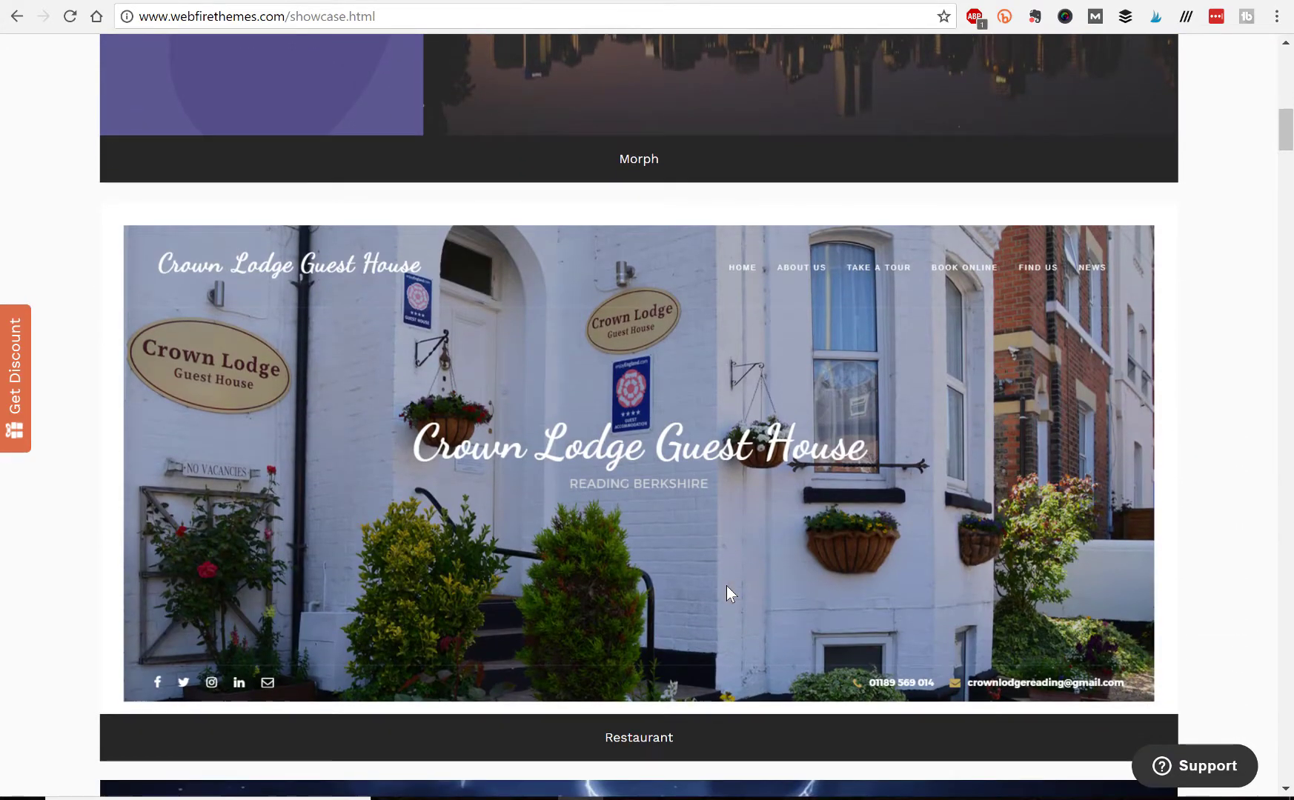
{"action": "scroll", "coordinate": [726, 586], "scroll_direction": "down", "scroll_amount": 3}
{"action": "scroll", "coordinate": [726, 585], "scroll_direction": "down", "scroll_amount": 2}
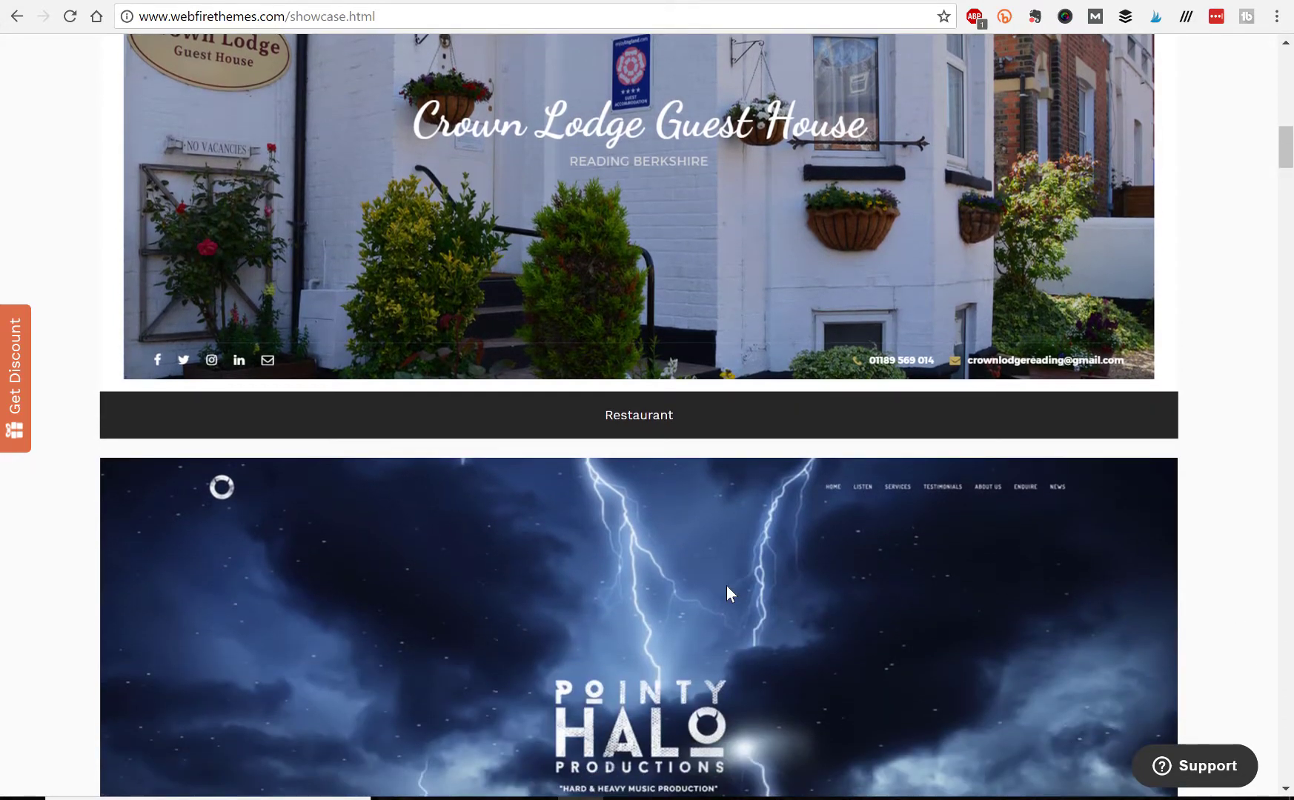
{"action": "scroll", "coordinate": [725, 585], "scroll_direction": "down", "scroll_amount": 6}
{"action": "scroll", "coordinate": [726, 585], "scroll_direction": "down", "scroll_amount": 2}
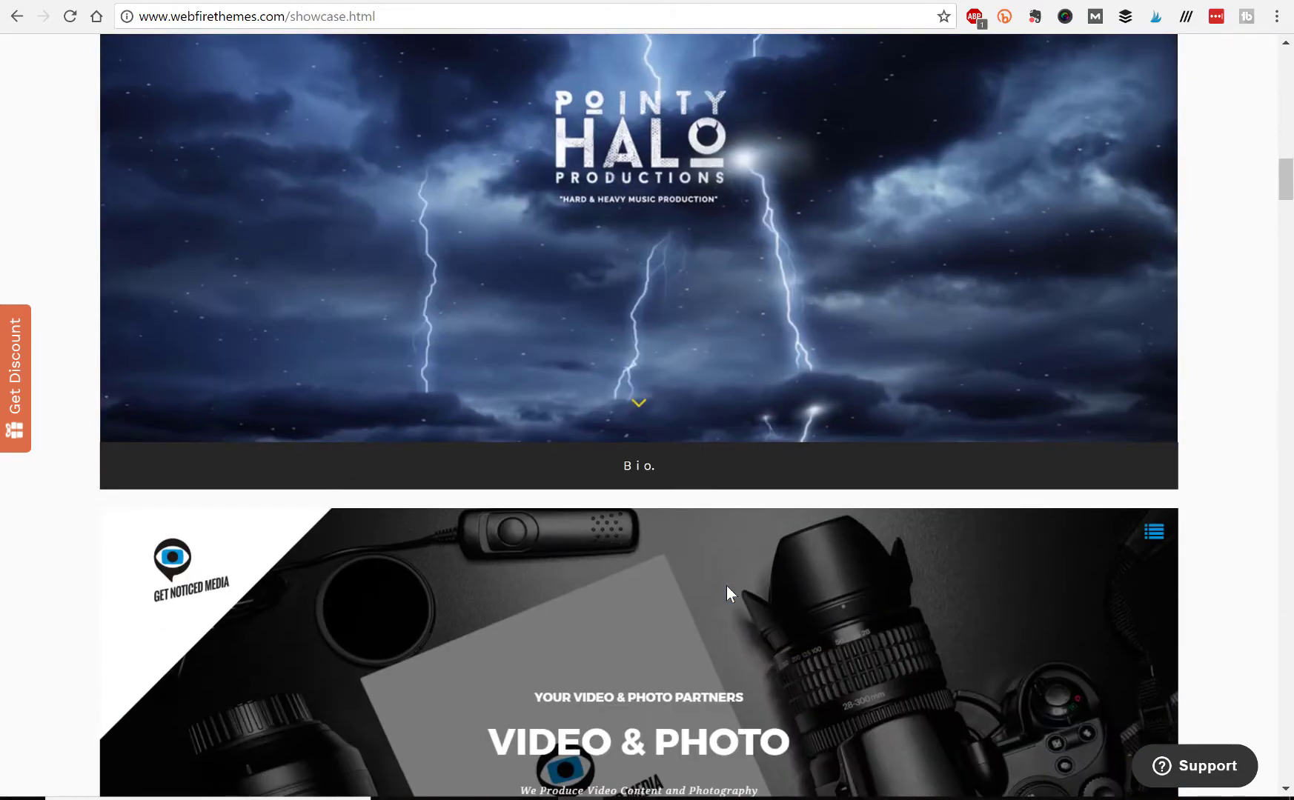
{"action": "scroll", "coordinate": [745, 604], "scroll_direction": "down", "scroll_amount": 3}
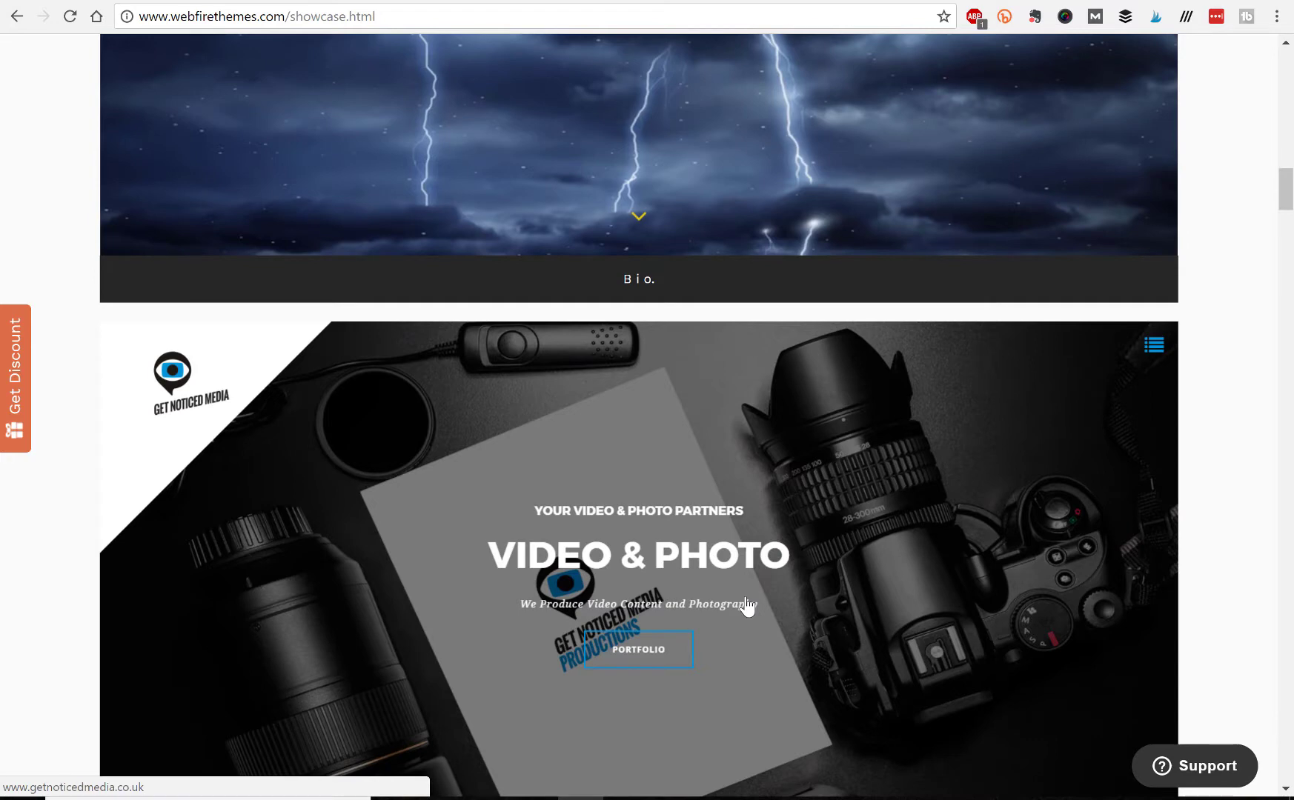
{"action": "scroll", "coordinate": [746, 606], "scroll_direction": "down", "scroll_amount": 6}
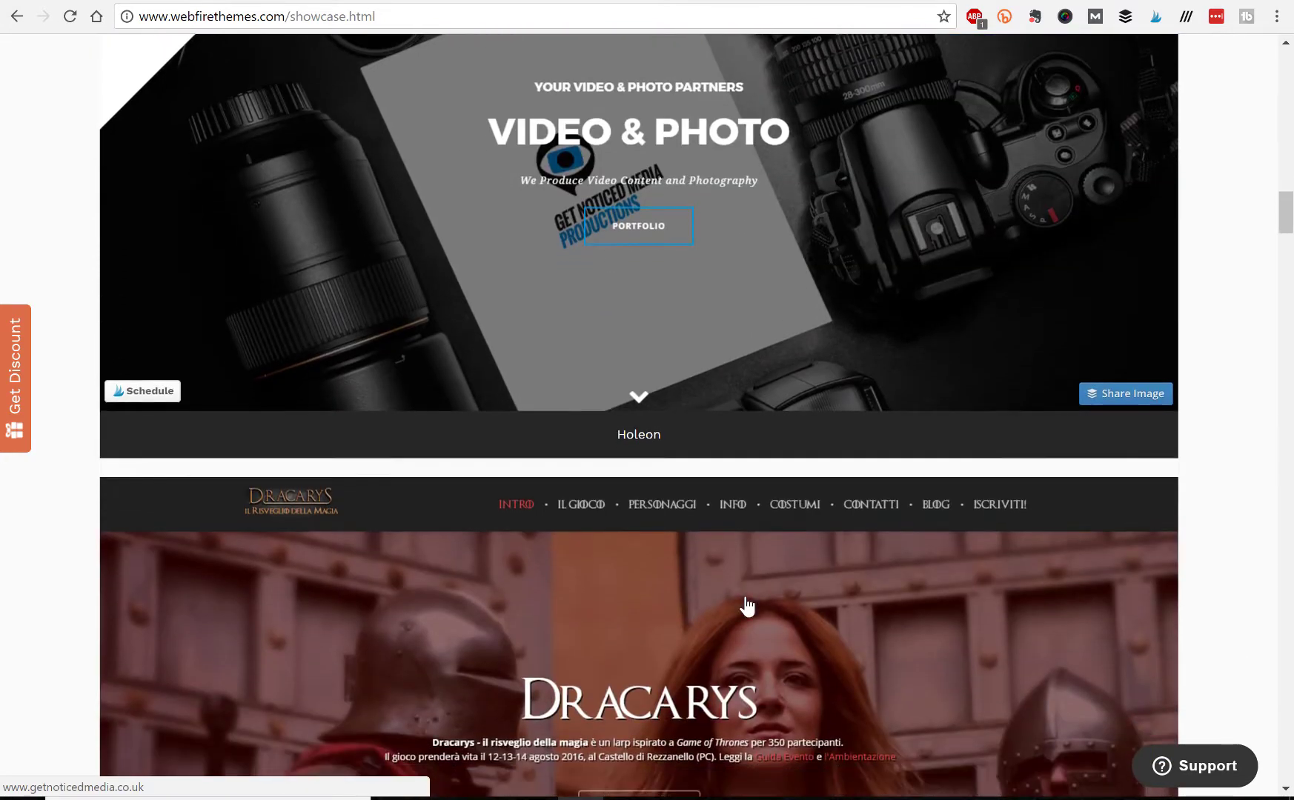
{"action": "scroll", "coordinate": [746, 606], "scroll_direction": "down", "scroll_amount": 7}
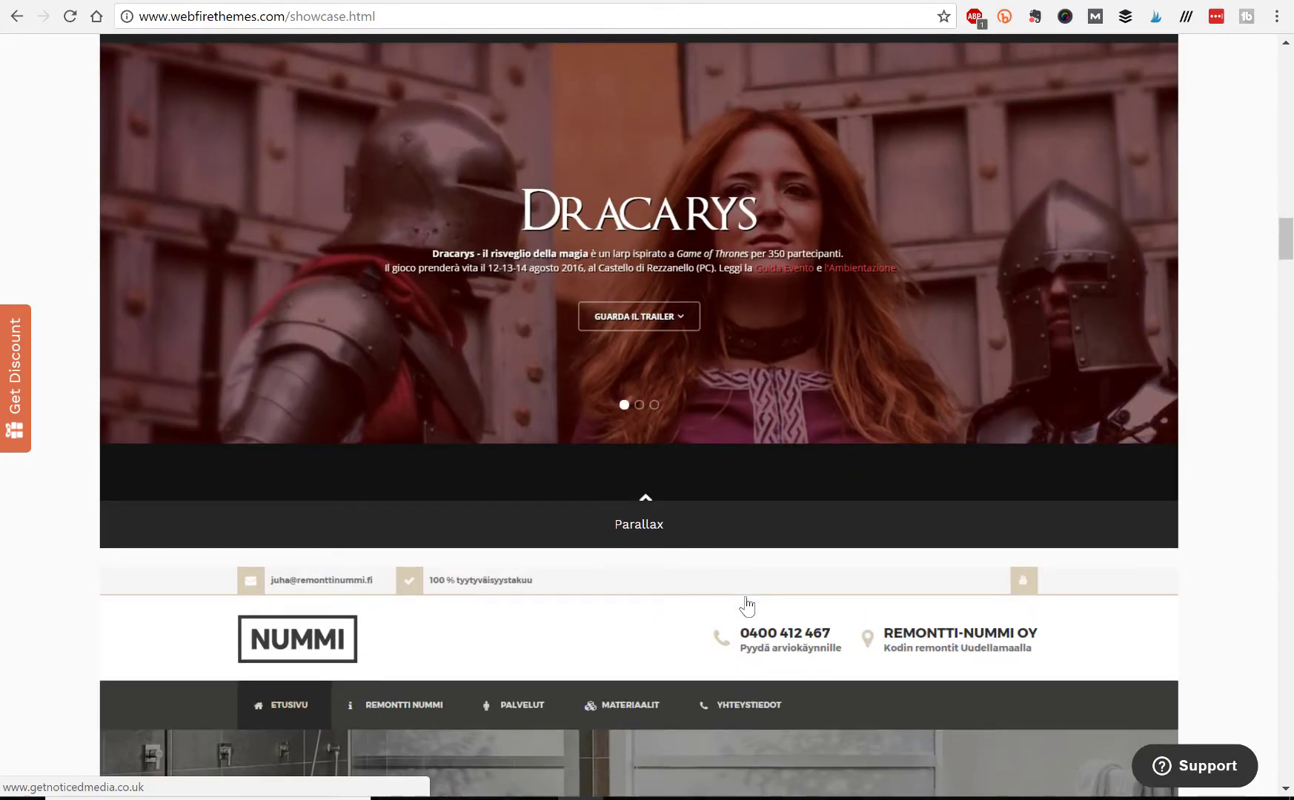
{"action": "scroll", "coordinate": [746, 606], "scroll_direction": "down", "scroll_amount": 4}
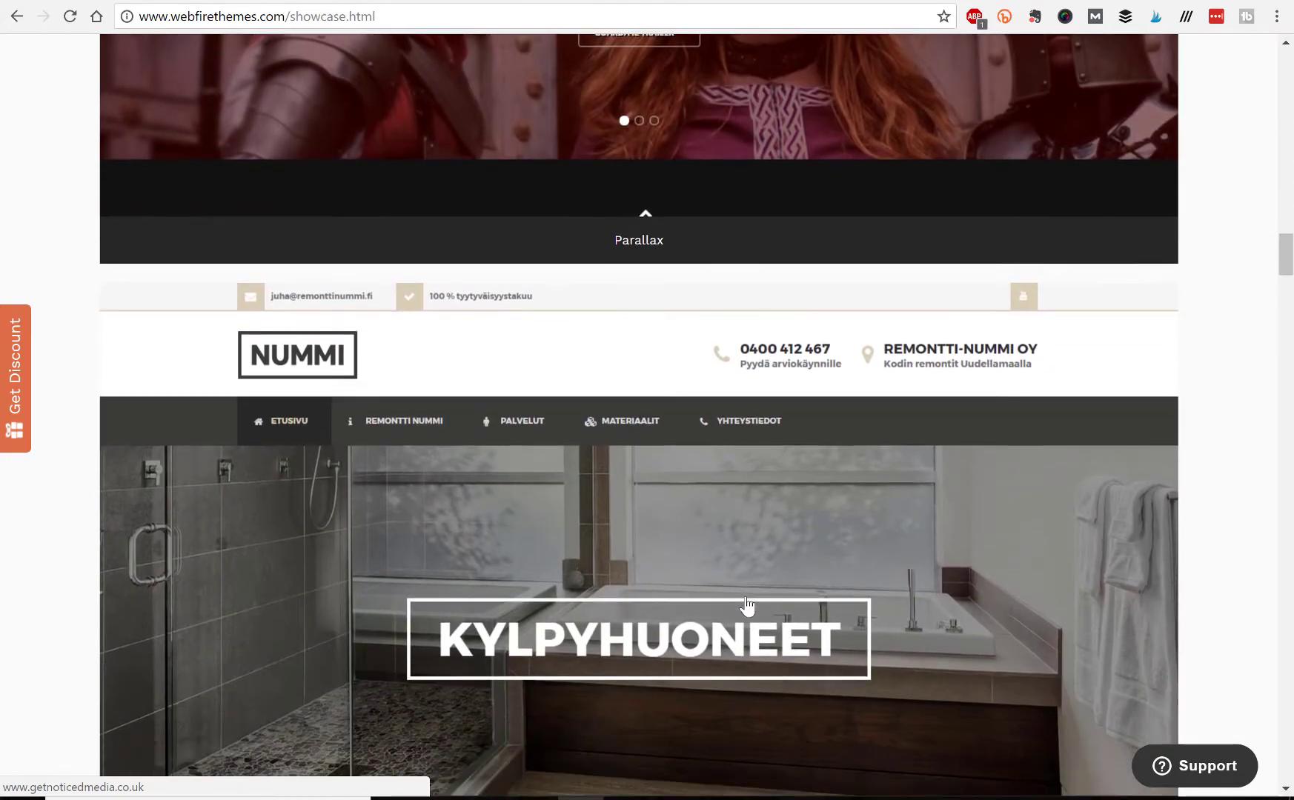
{"action": "scroll", "coordinate": [746, 607], "scroll_direction": "down", "scroll_amount": 3}
{"action": "scroll", "coordinate": [746, 607], "scroll_direction": "down", "scroll_amount": 2}
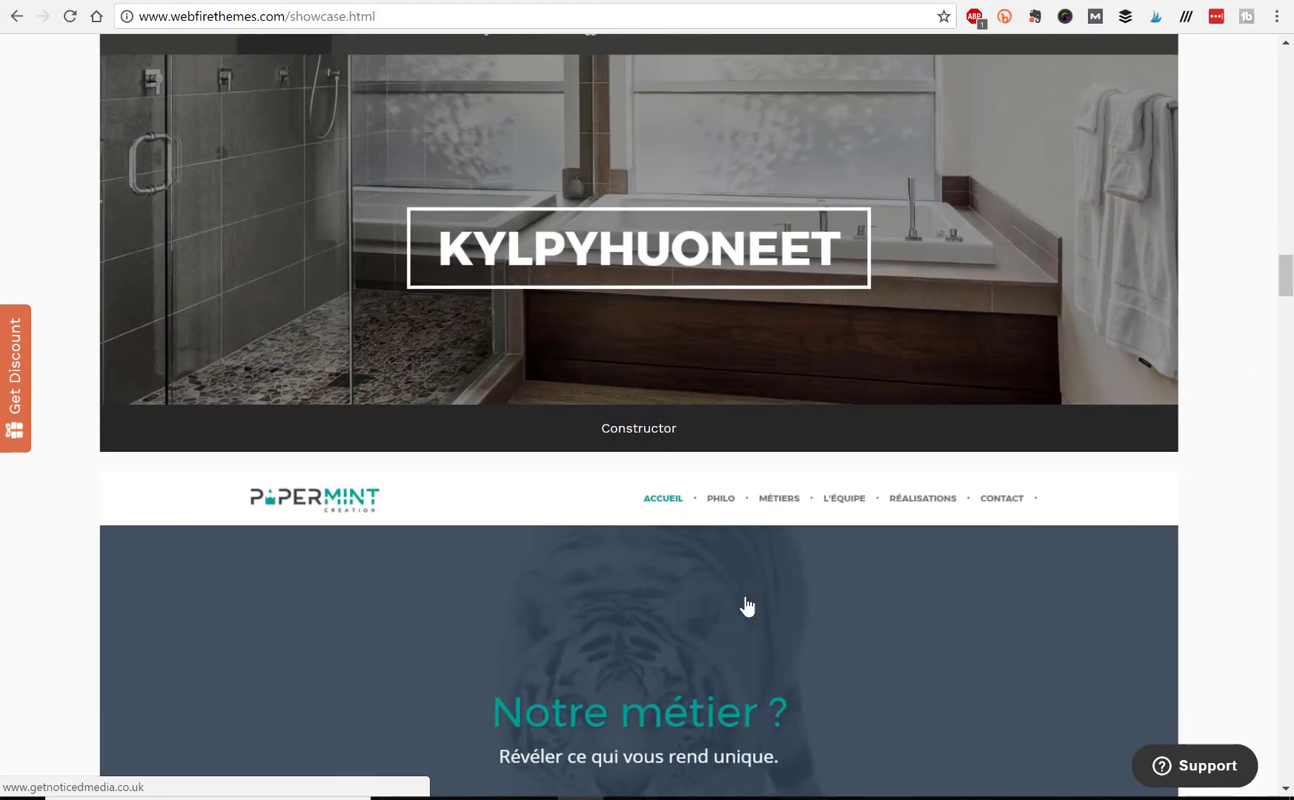
{"action": "scroll", "coordinate": [746, 606], "scroll_direction": "down", "scroll_amount": 5}
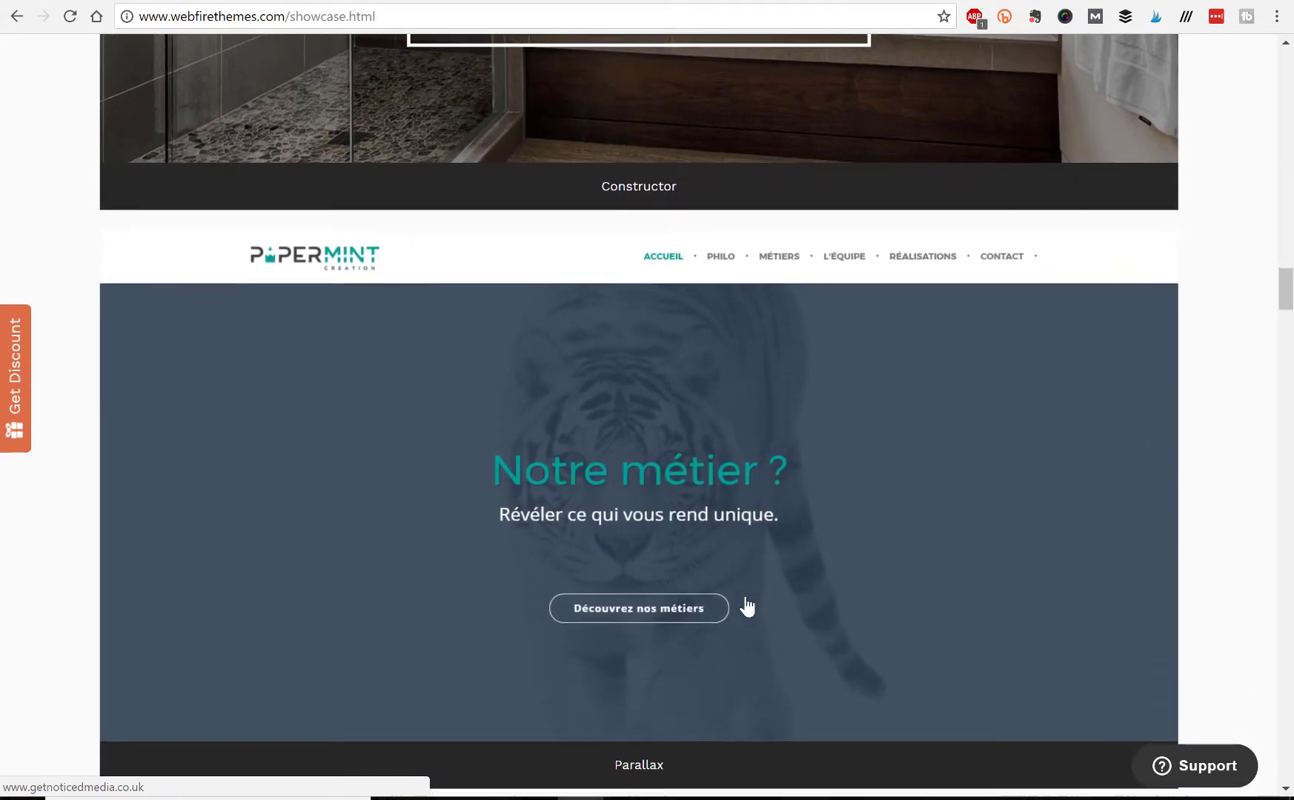
{"action": "scroll", "coordinate": [746, 606], "scroll_direction": "down", "scroll_amount": 4}
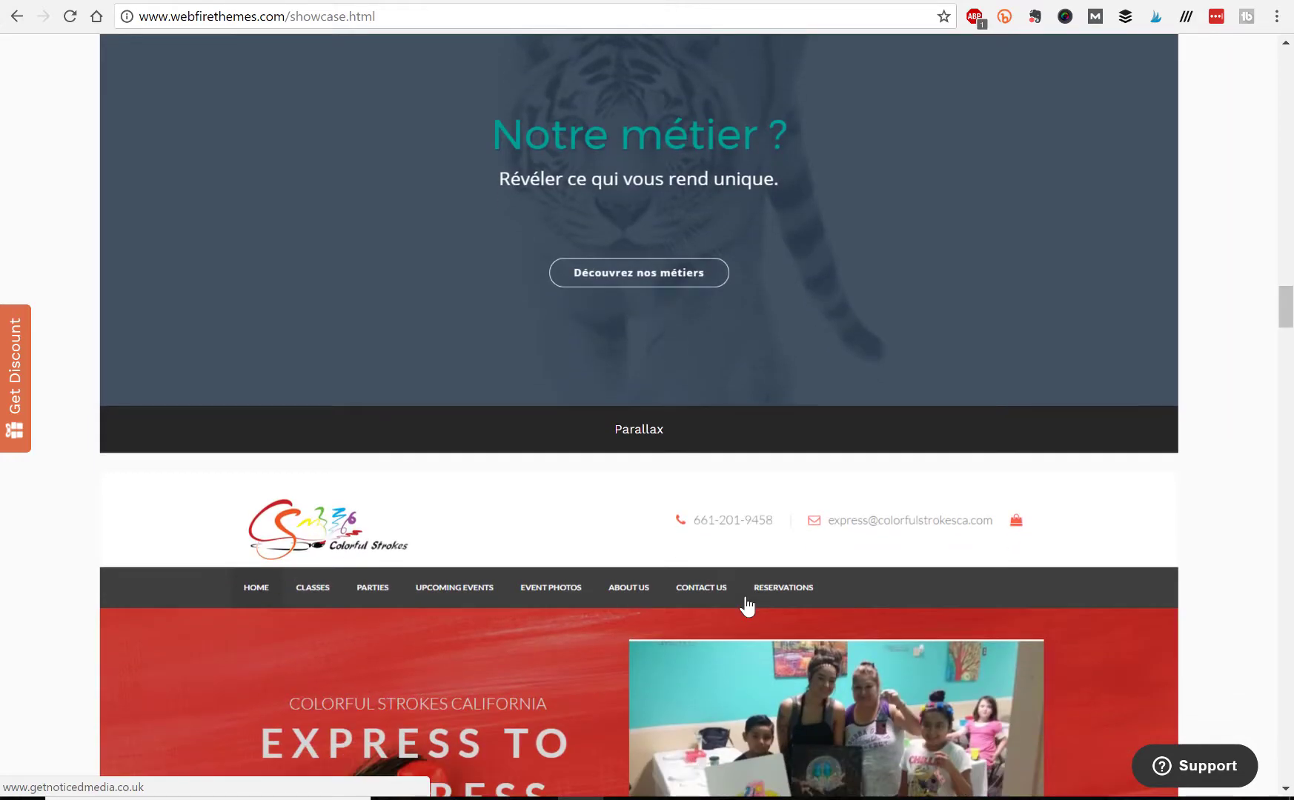
{"action": "scroll", "coordinate": [747, 606], "scroll_direction": "down", "scroll_amount": 4}
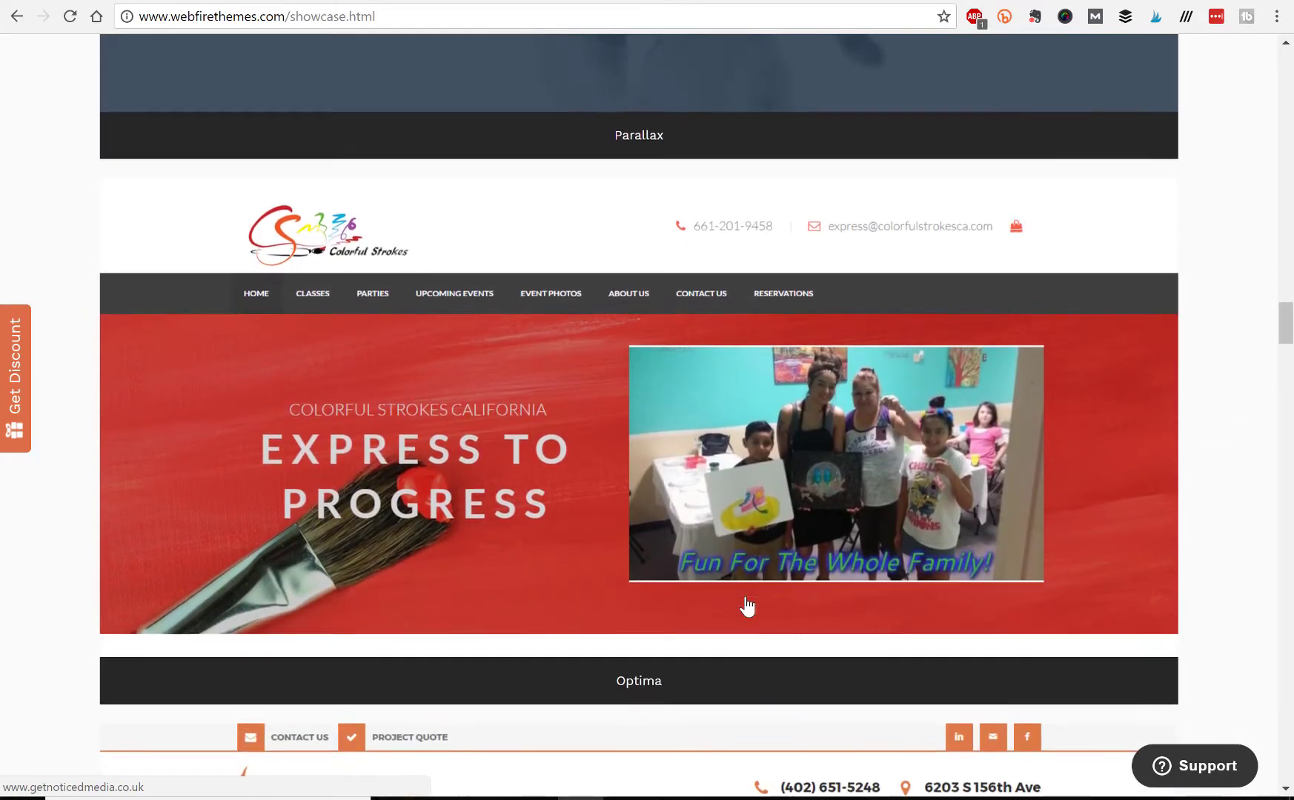
{"action": "scroll", "coordinate": [746, 606], "scroll_direction": "down", "scroll_amount": 2}
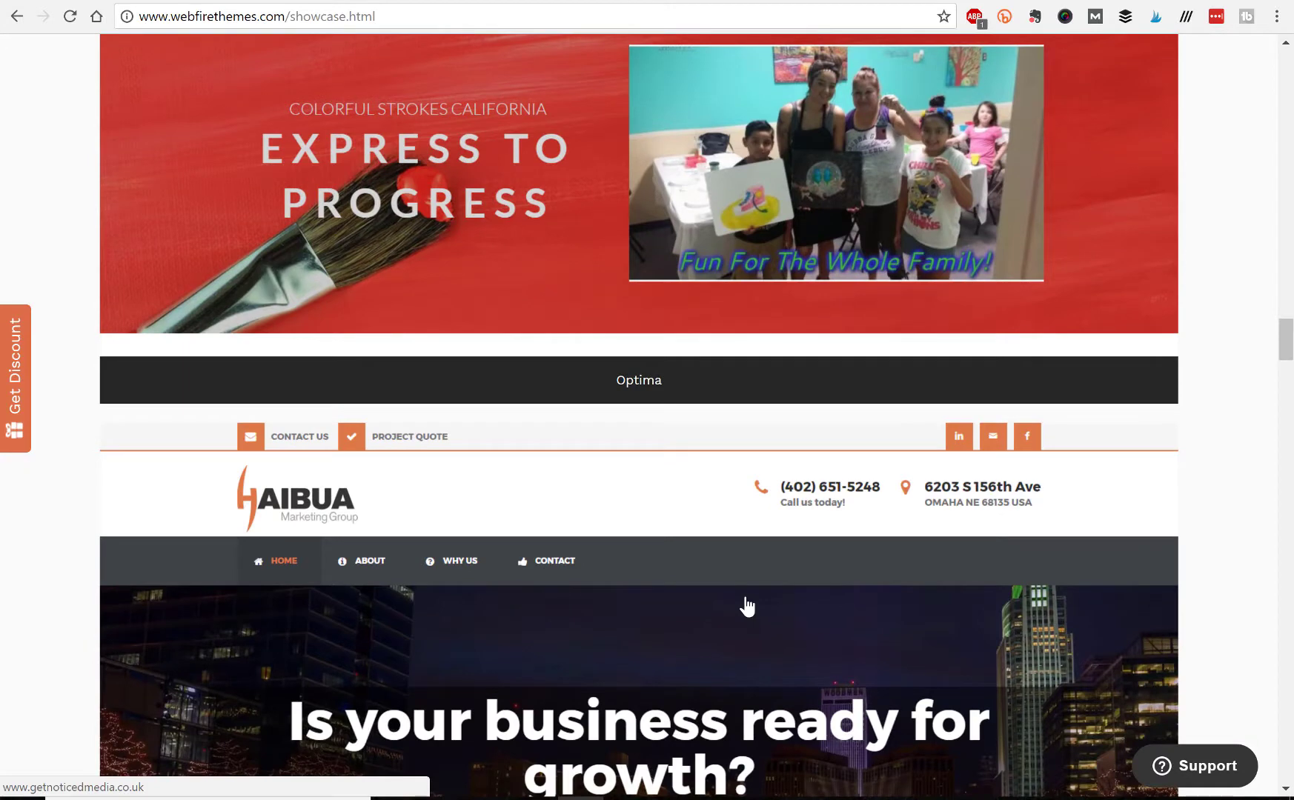
{"action": "scroll", "coordinate": [746, 606], "scroll_direction": "down", "scroll_amount": 3}
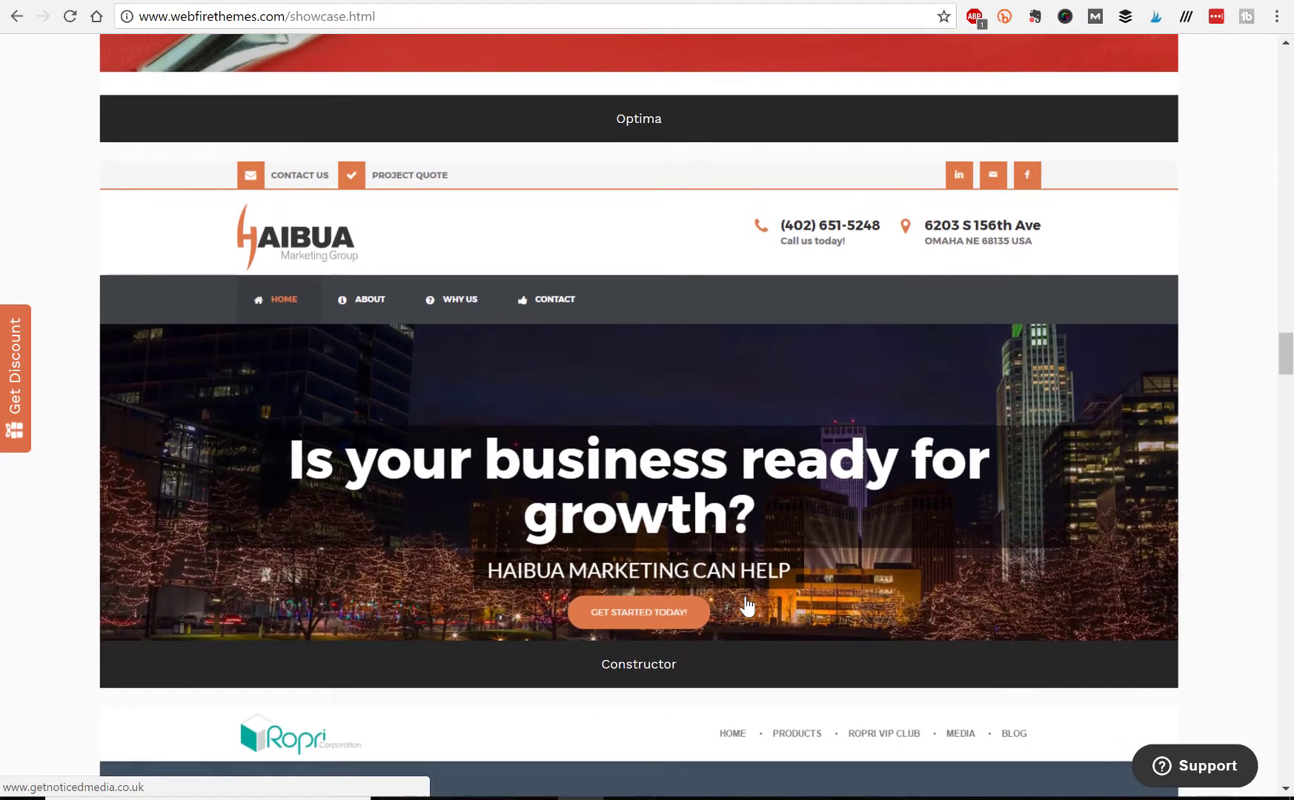
{"action": "scroll", "coordinate": [747, 606], "scroll_direction": "down", "scroll_amount": 2}
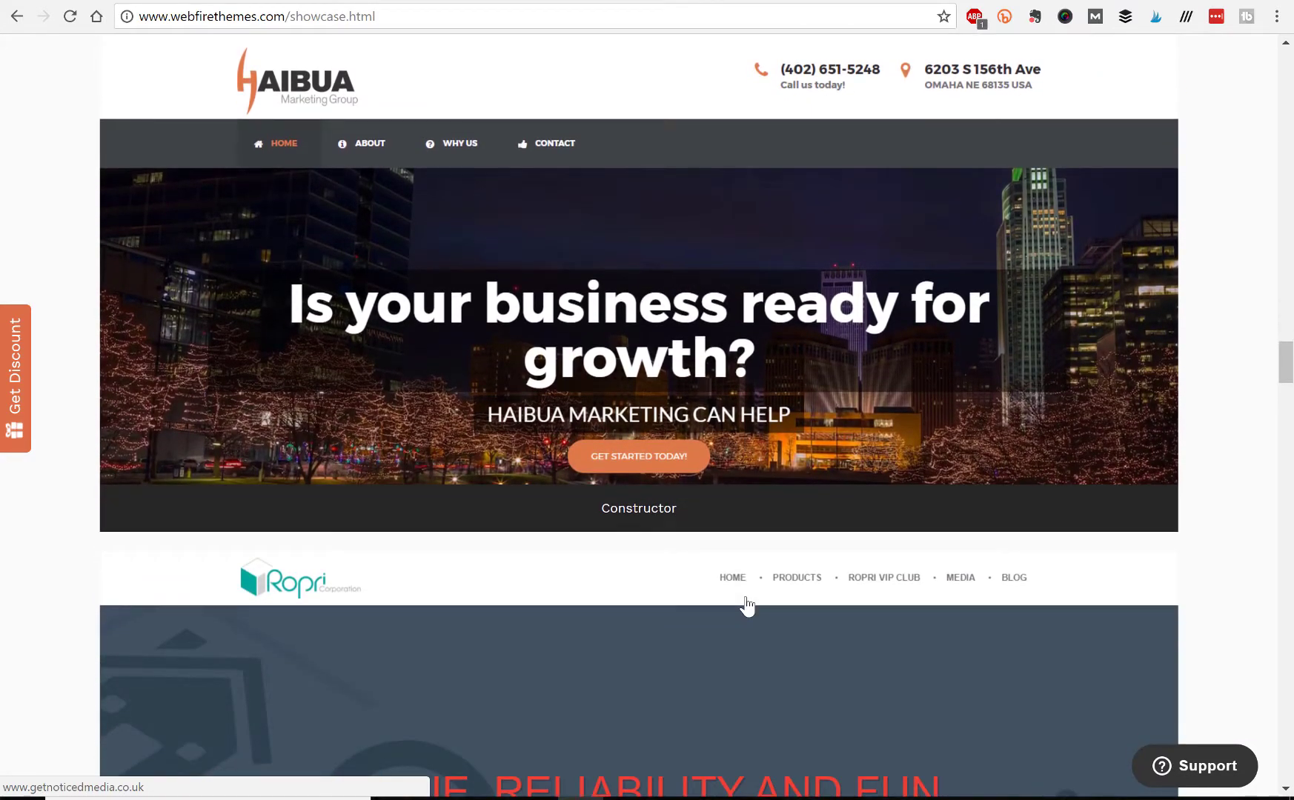
{"action": "scroll", "coordinate": [747, 607], "scroll_direction": "down", "scroll_amount": 4}
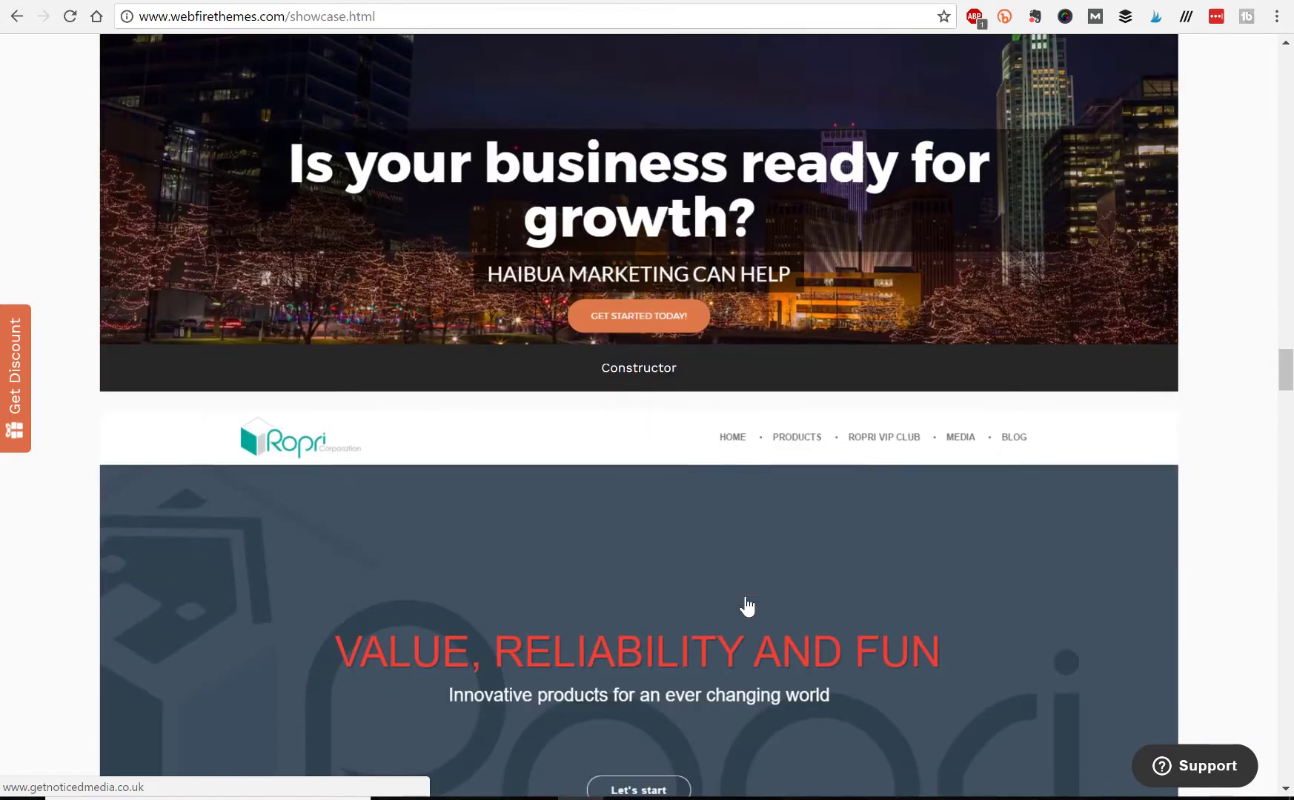
{"action": "scroll", "coordinate": [747, 606], "scroll_direction": "down", "scroll_amount": 2}
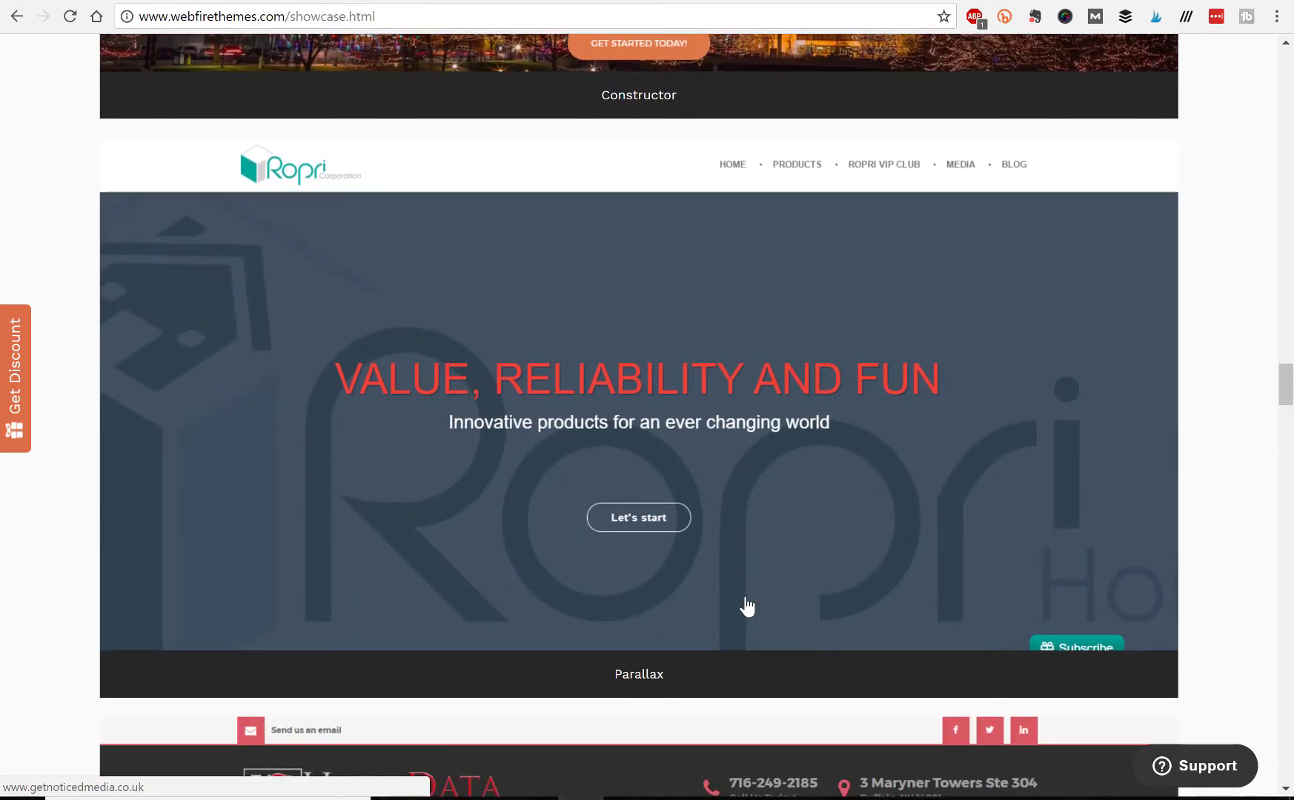
{"action": "scroll", "coordinate": [746, 607], "scroll_direction": "down", "scroll_amount": 2}
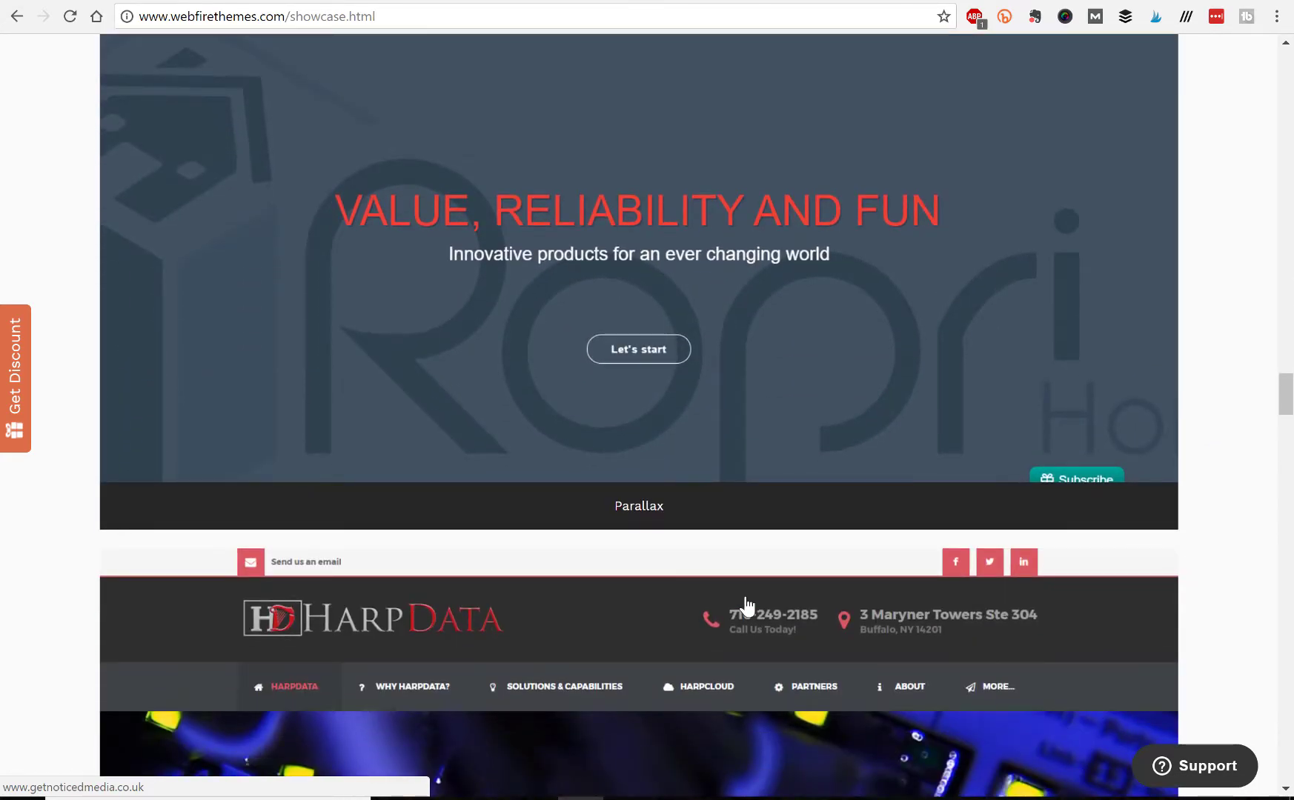
{"action": "scroll", "coordinate": [747, 606], "scroll_direction": "down", "scroll_amount": 5}
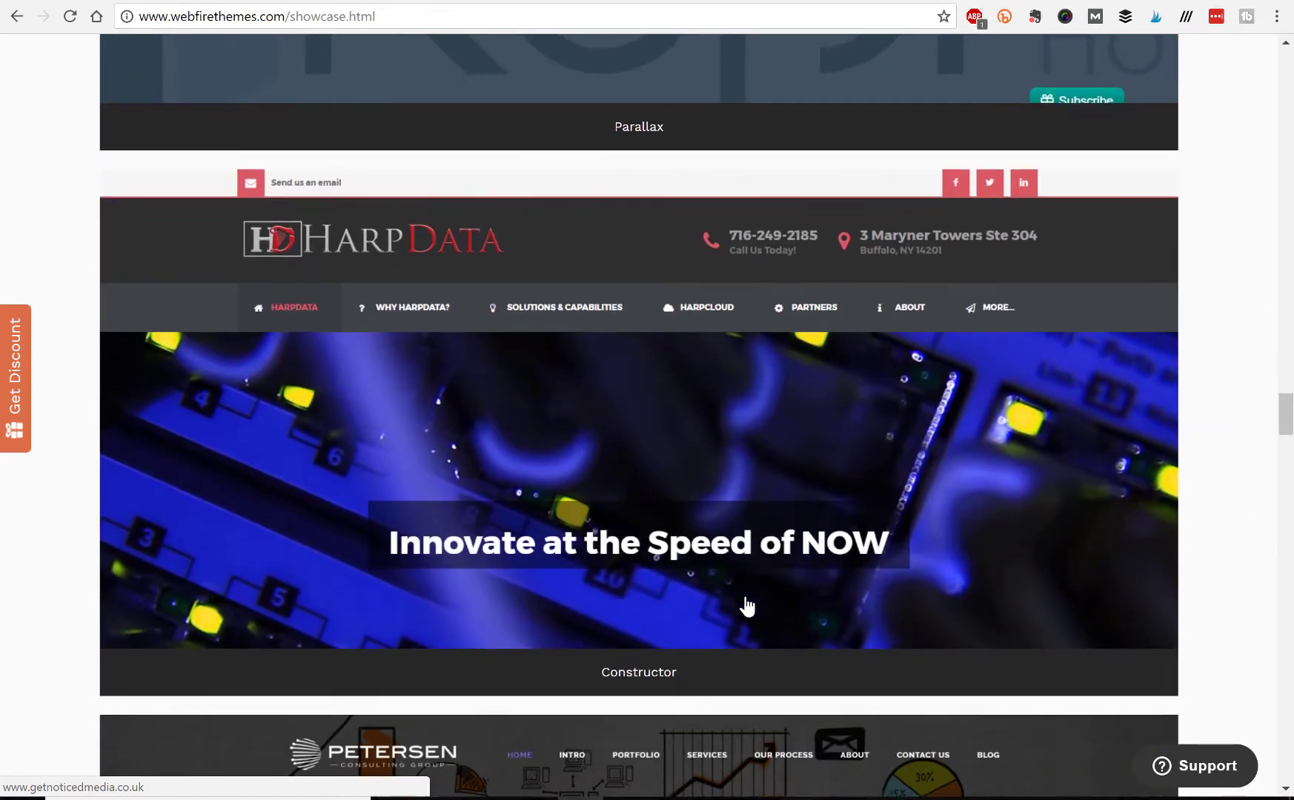
{"action": "scroll", "coordinate": [747, 606], "scroll_direction": "down", "scroll_amount": 4}
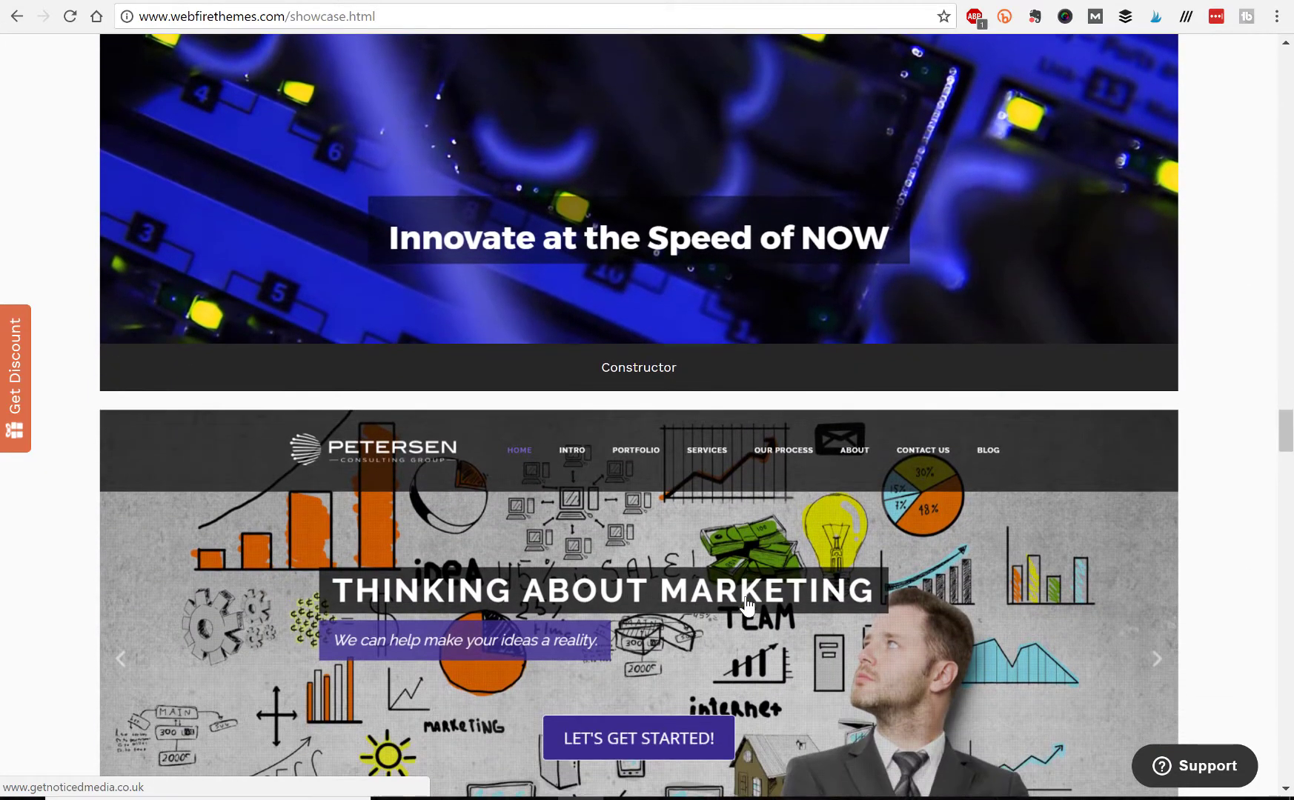
{"action": "scroll", "coordinate": [746, 606], "scroll_direction": "down", "scroll_amount": 2}
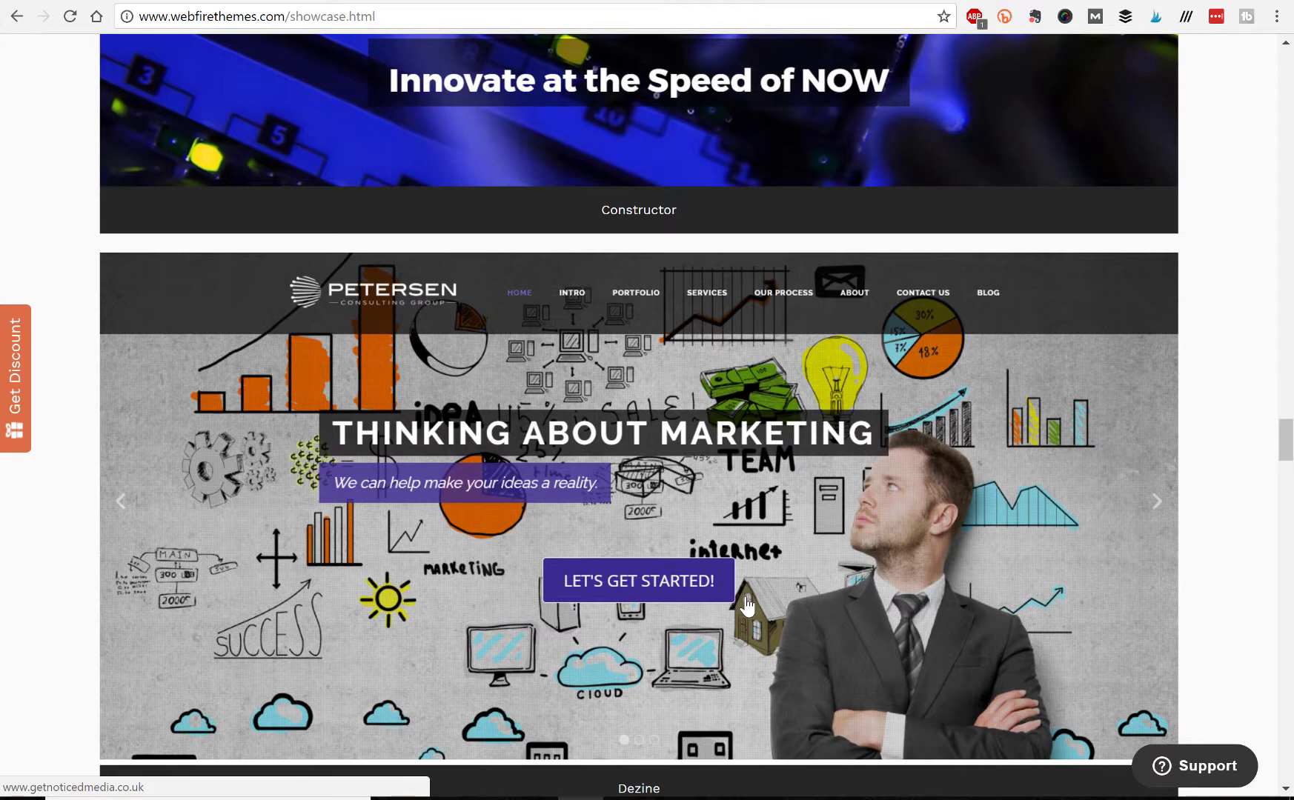
{"action": "scroll", "coordinate": [746, 606], "scroll_direction": "down", "scroll_amount": 3}
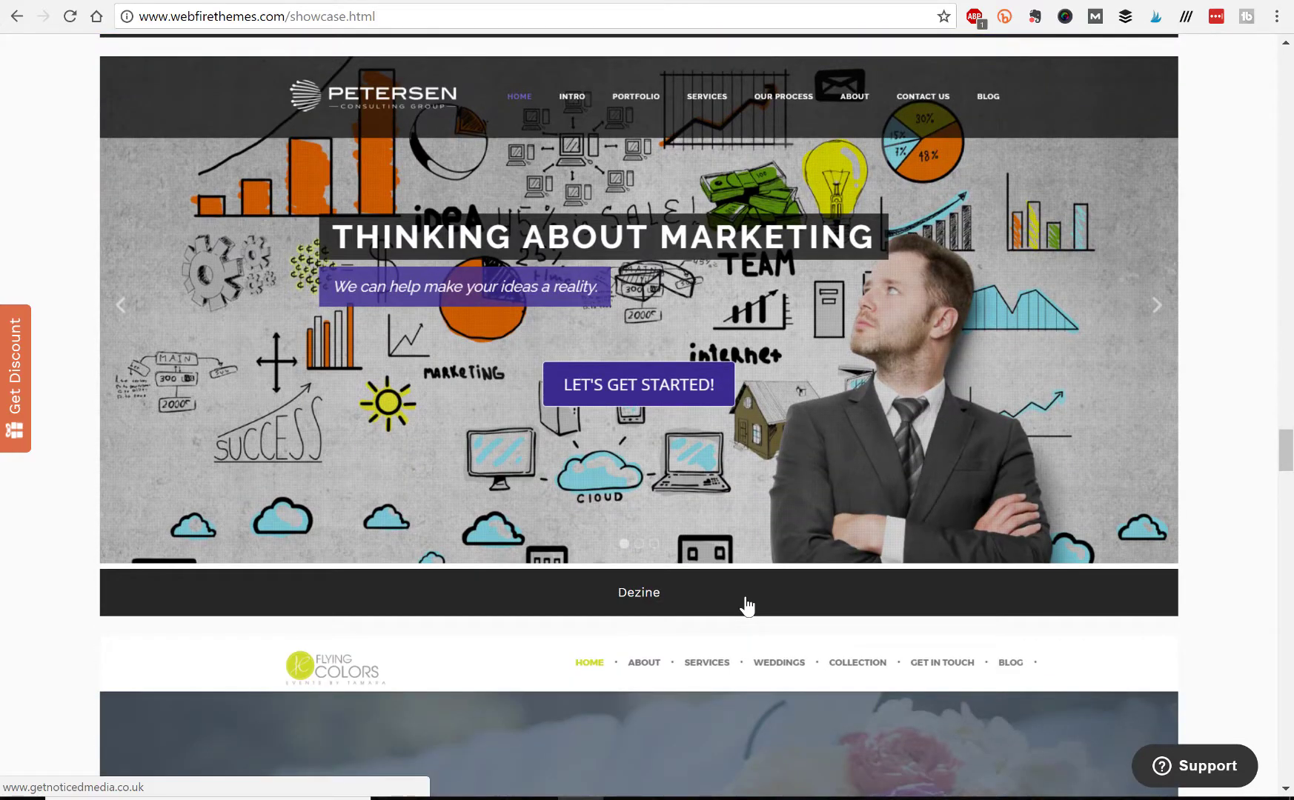
{"action": "scroll", "coordinate": [746, 606], "scroll_direction": "down", "scroll_amount": 2}
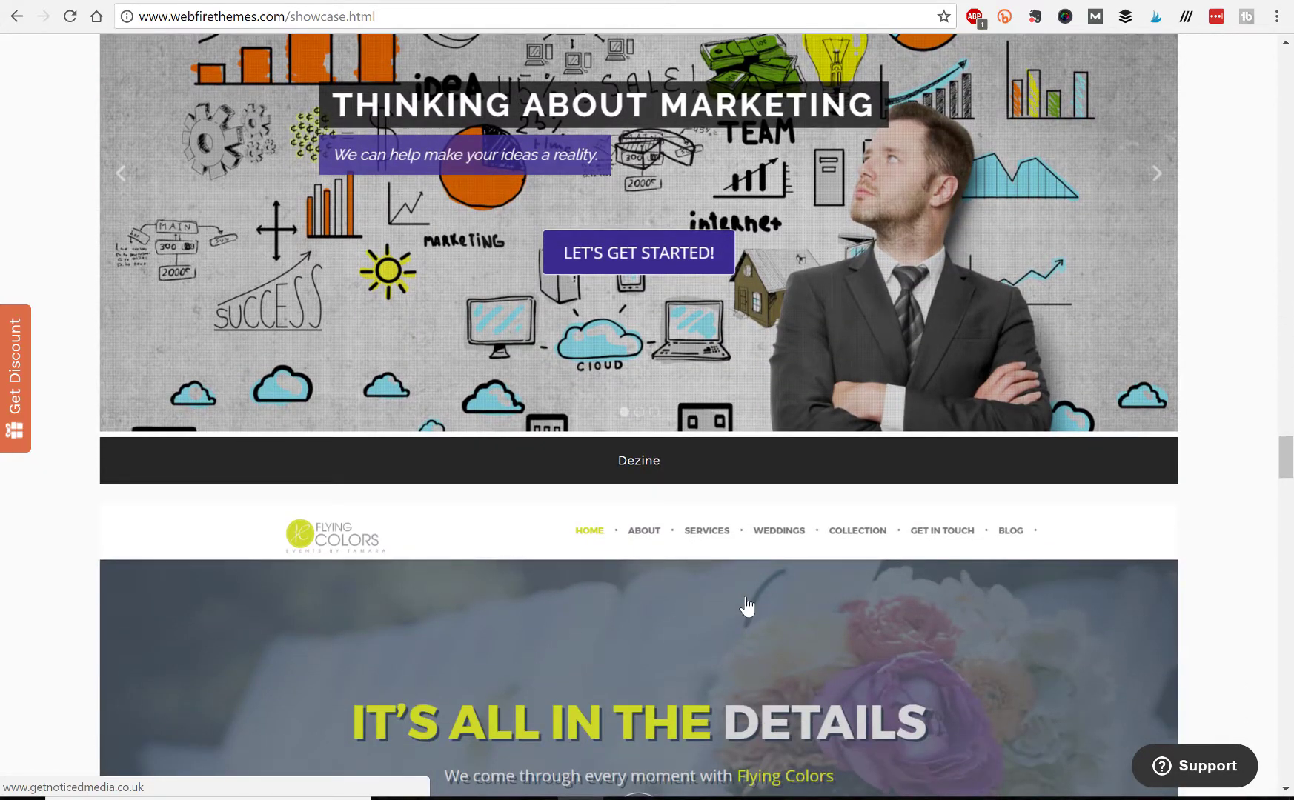
{"action": "scroll", "coordinate": [746, 607], "scroll_direction": "down", "scroll_amount": 6}
{"action": "scroll", "coordinate": [746, 606], "scroll_direction": "down", "scroll_amount": 3}
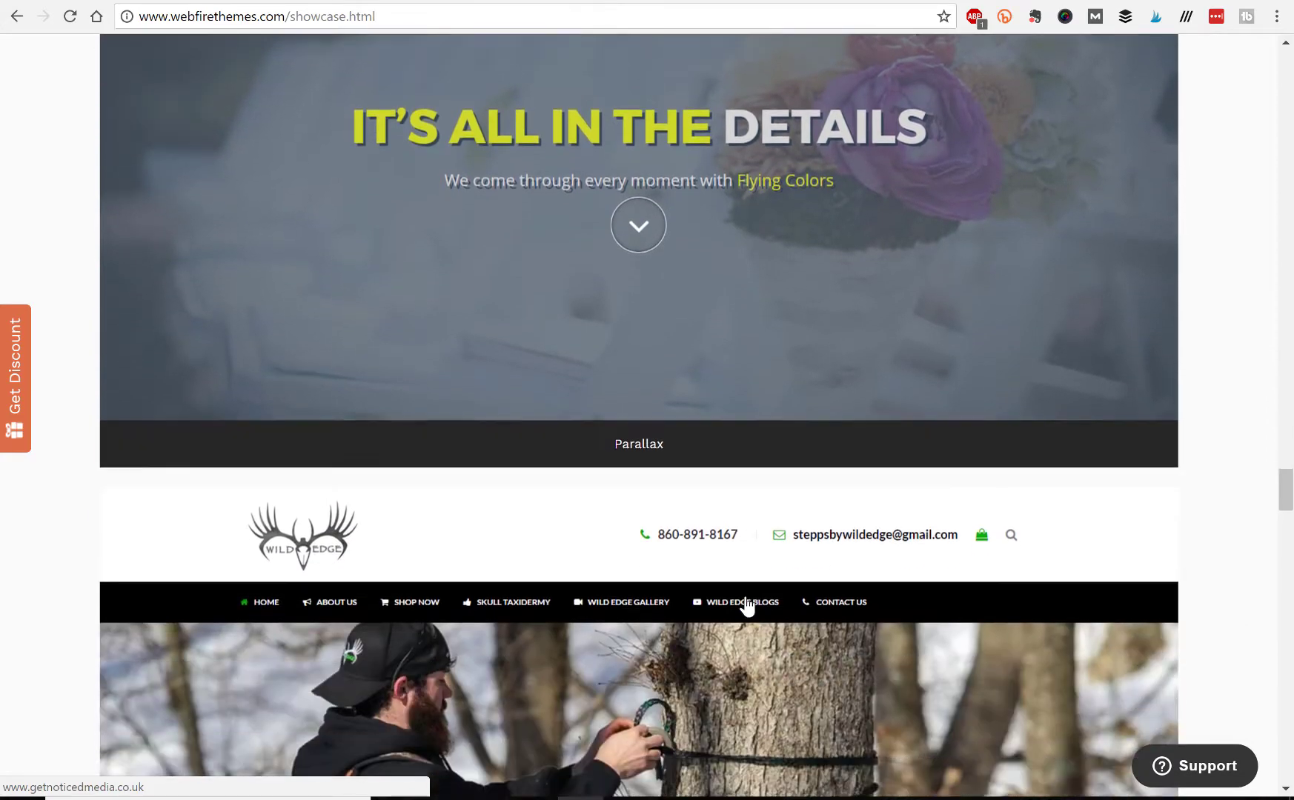
{"action": "scroll", "coordinate": [746, 606], "scroll_direction": "down", "scroll_amount": 2}
{"action": "scroll", "coordinate": [712, 550], "scroll_direction": "down", "scroll_amount": 3}
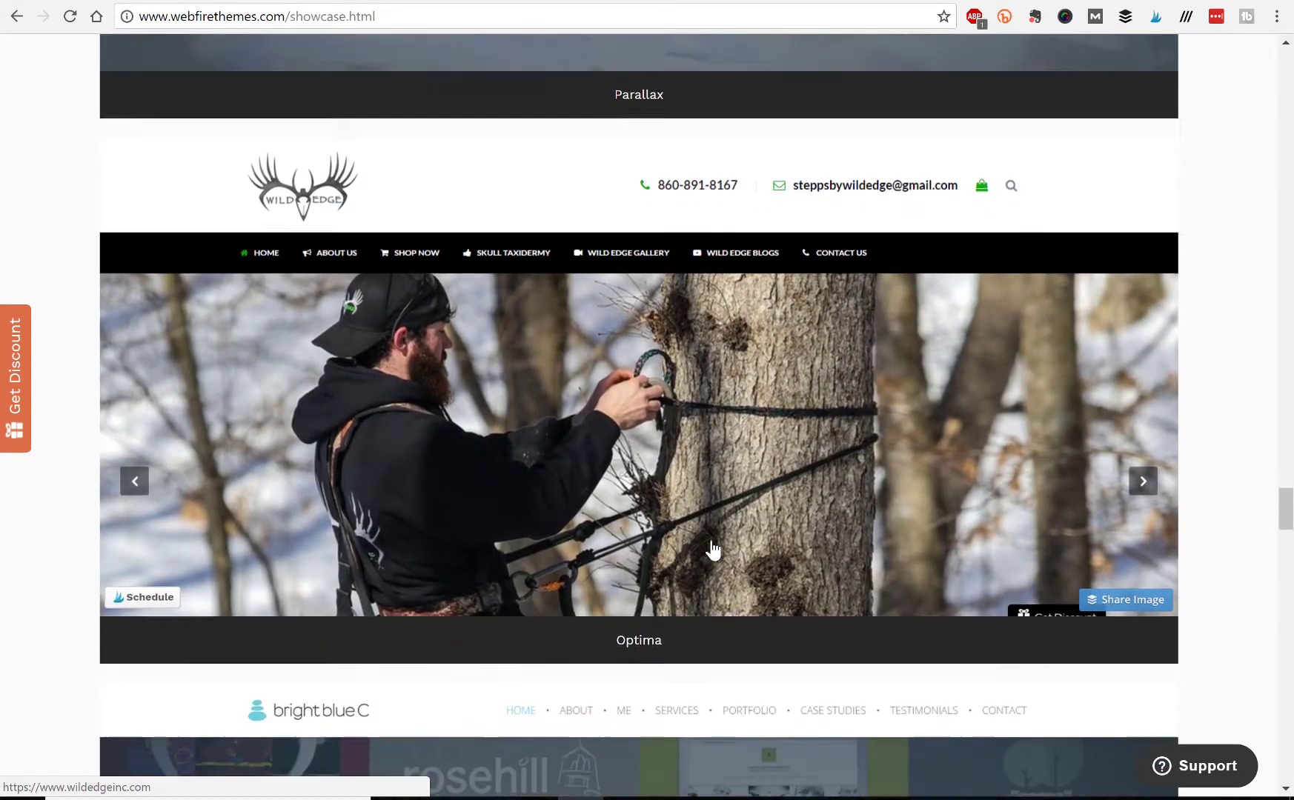
{"action": "scroll", "coordinate": [723, 585], "scroll_direction": "down", "scroll_amount": 2}
{"action": "scroll", "coordinate": [740, 600], "scroll_direction": "down", "scroll_amount": 3}
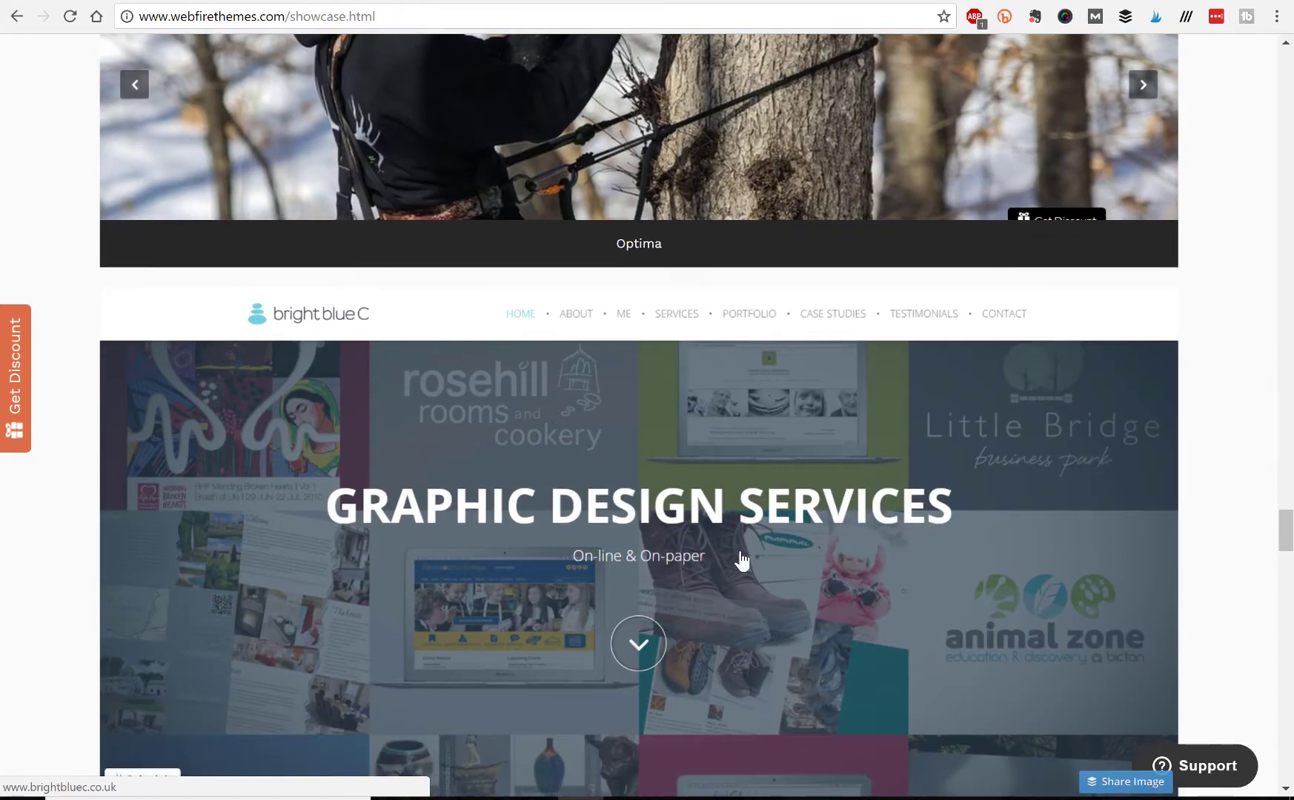
{"action": "scroll", "coordinate": [743, 531], "scroll_direction": "down", "scroll_amount": 4}
{"action": "scroll", "coordinate": [743, 539], "scroll_direction": "down", "scroll_amount": 1}
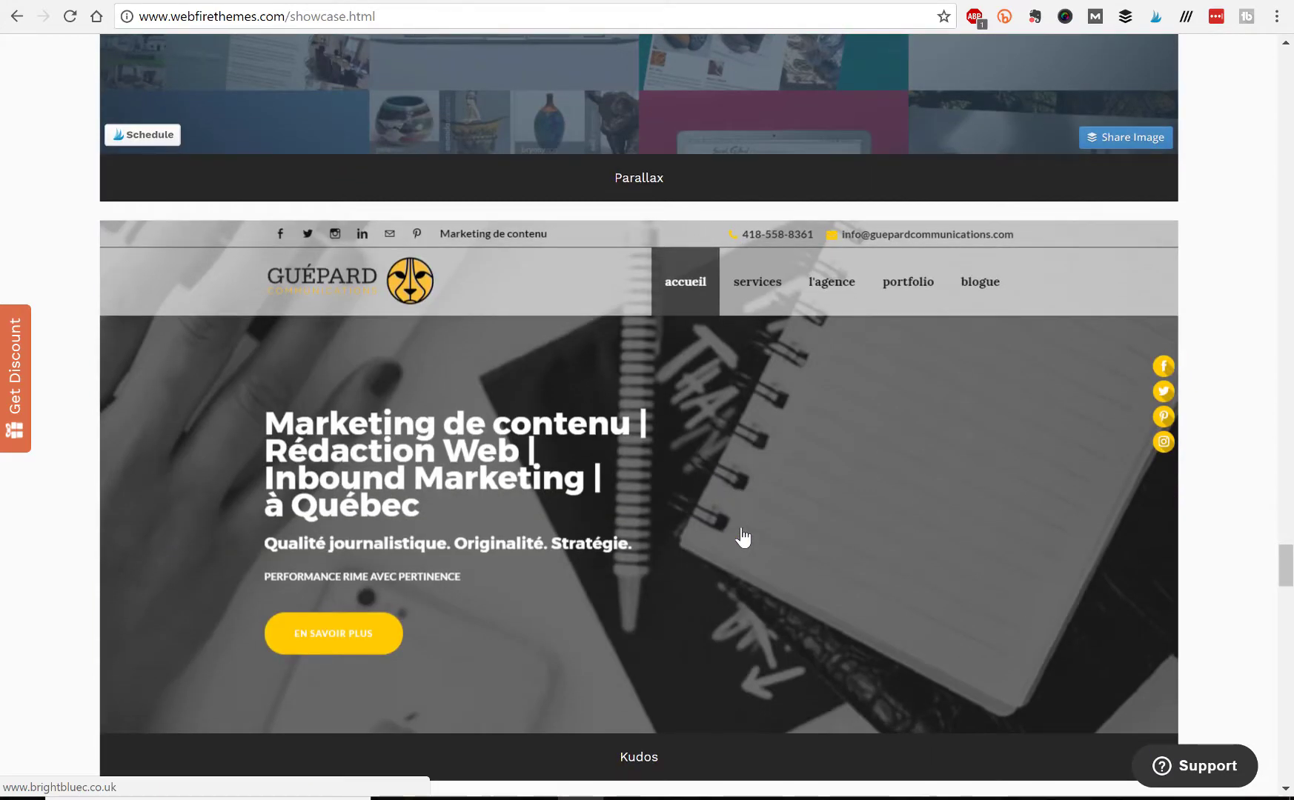
{"action": "scroll", "coordinate": [743, 537], "scroll_direction": "down", "scroll_amount": 7}
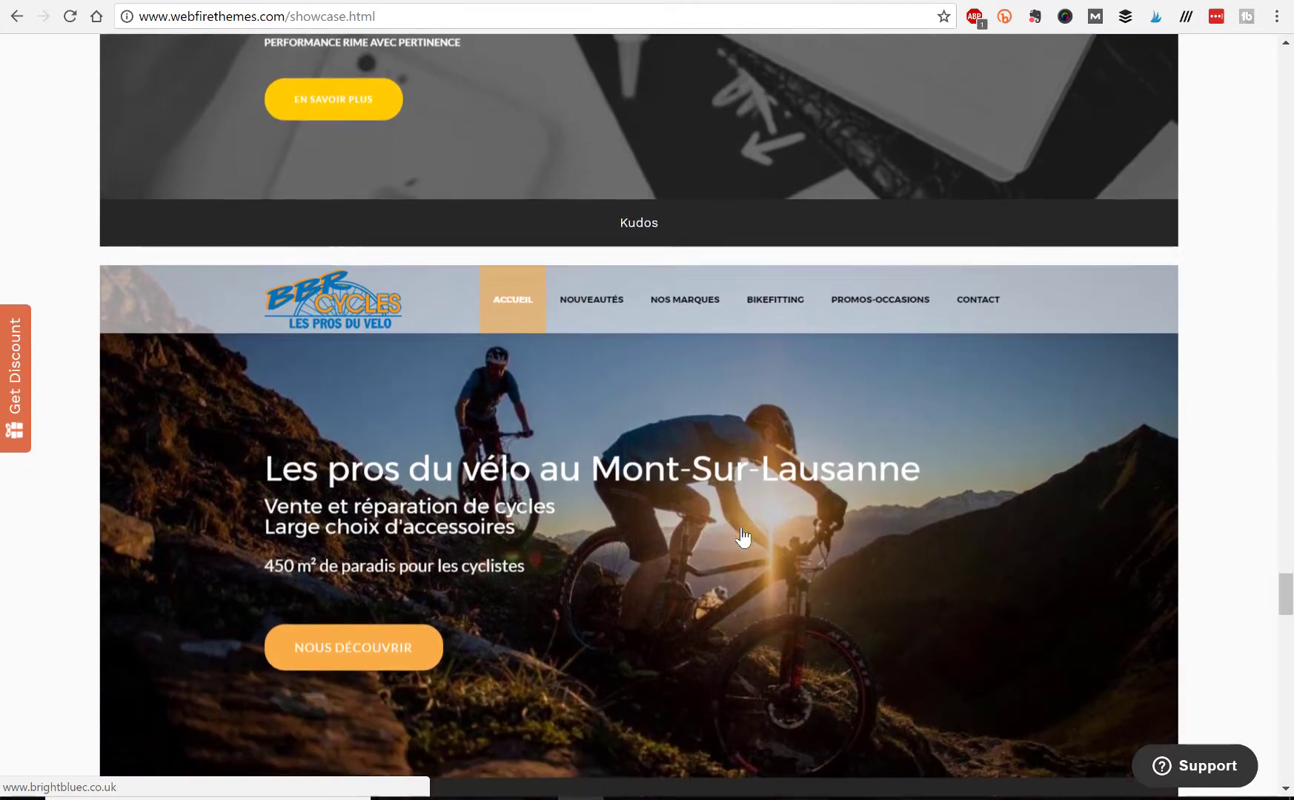
{"action": "scroll", "coordinate": [742, 536], "scroll_direction": "down", "scroll_amount": 3}
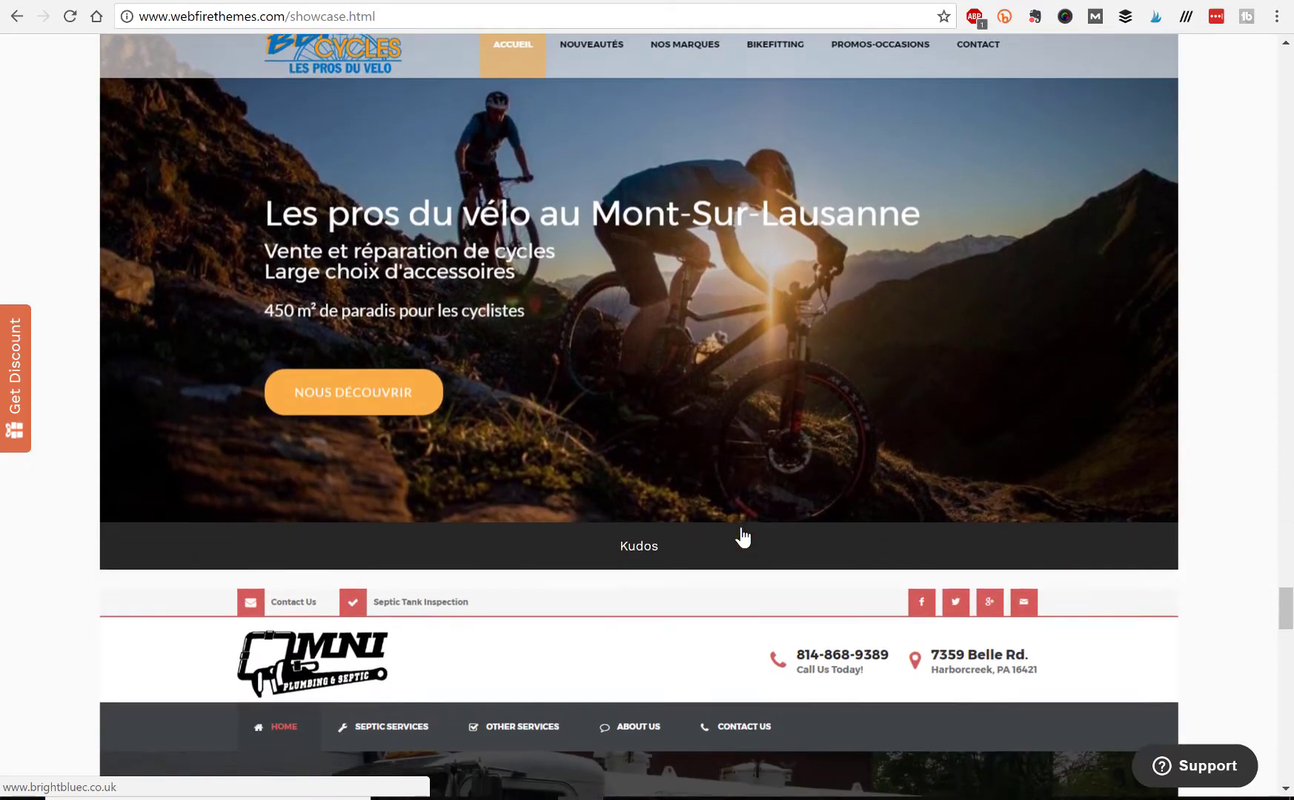